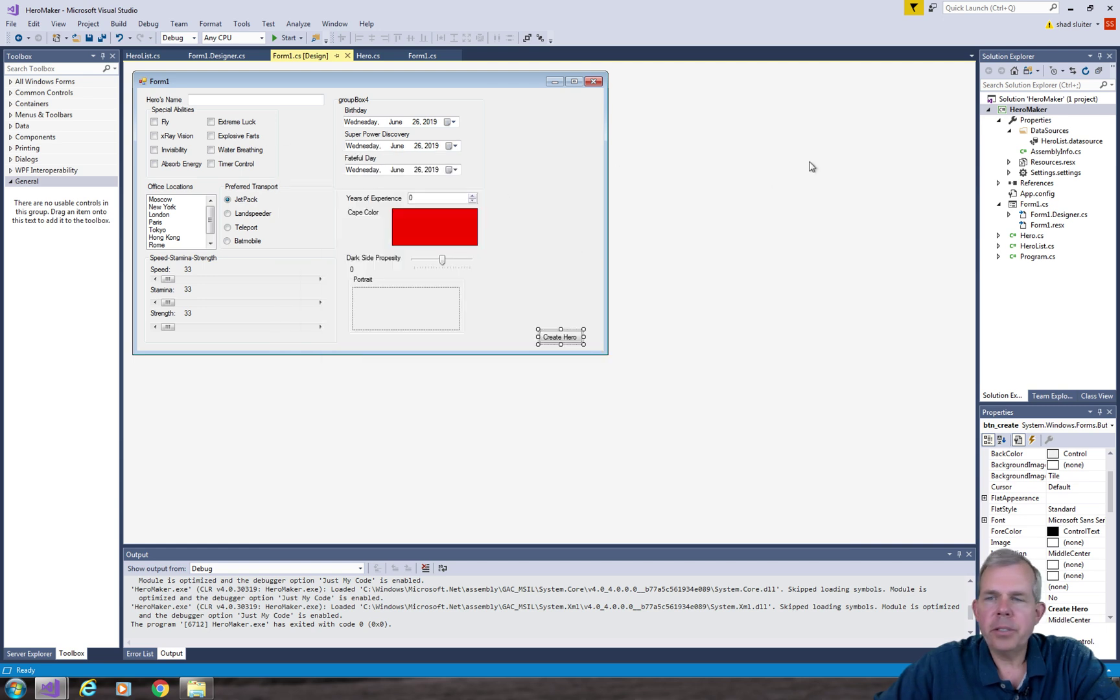
Add a new Windows Form item named Form2.cs to the HeroMaker project
right_click(1023, 112)
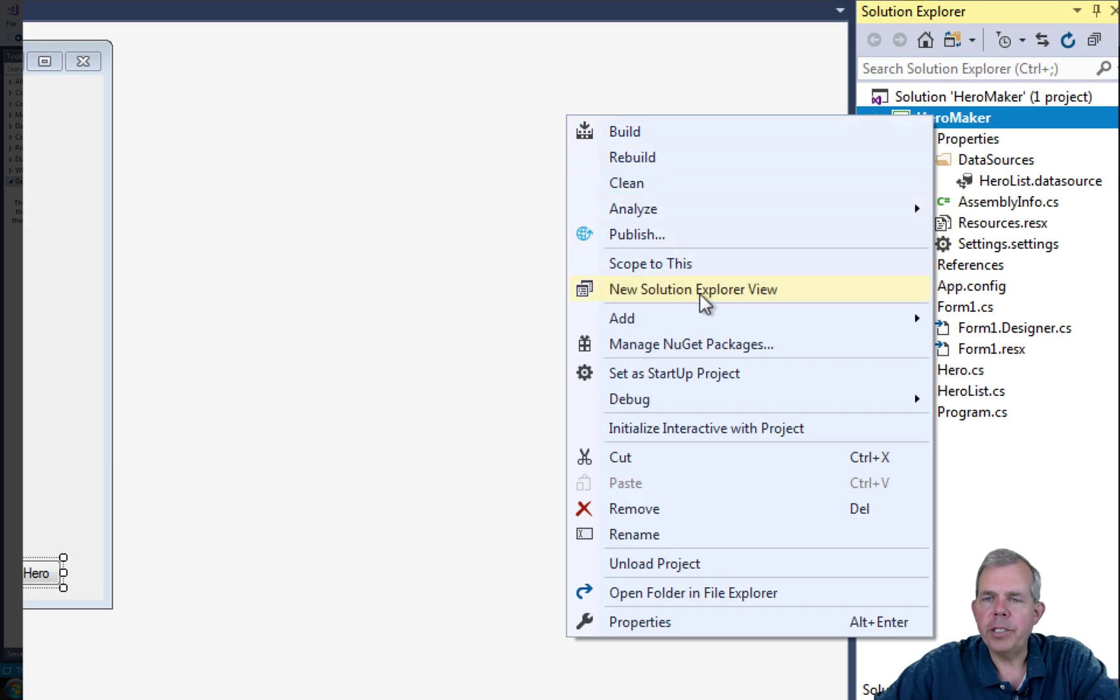
mouse_move(622, 318)
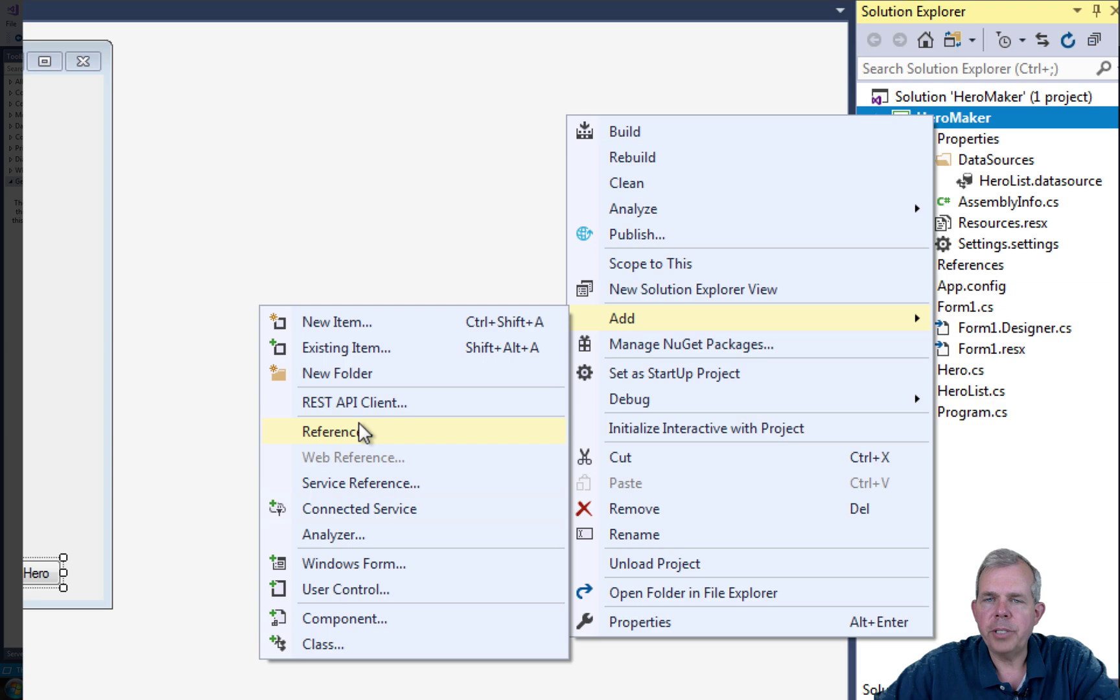
click(363, 330)
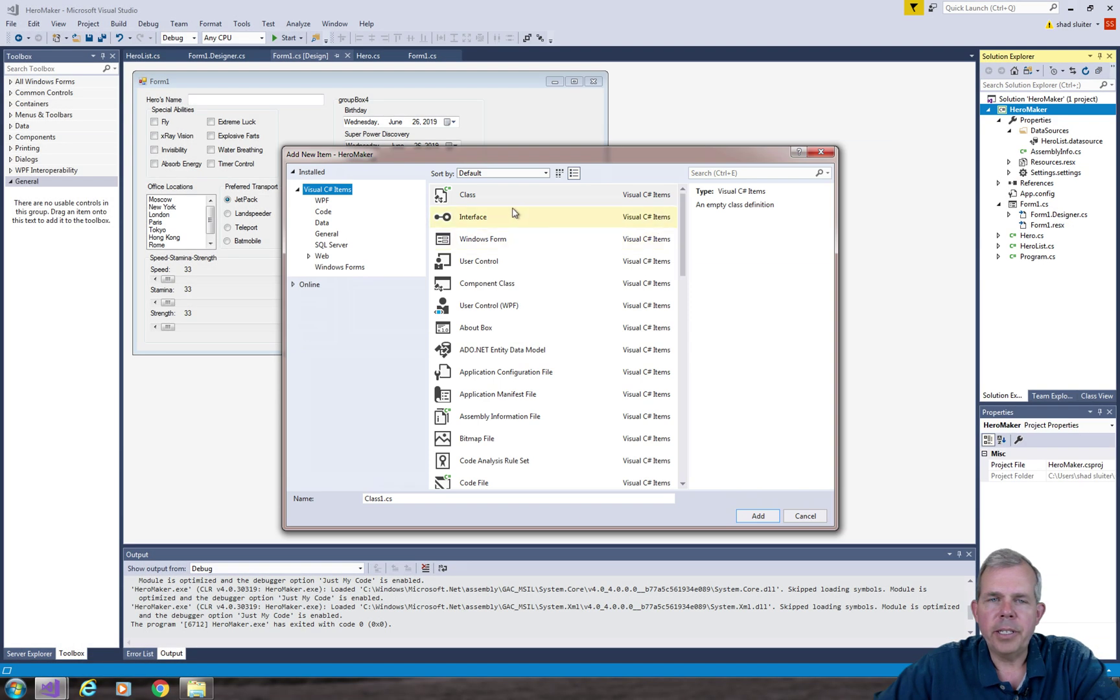
click(479, 239)
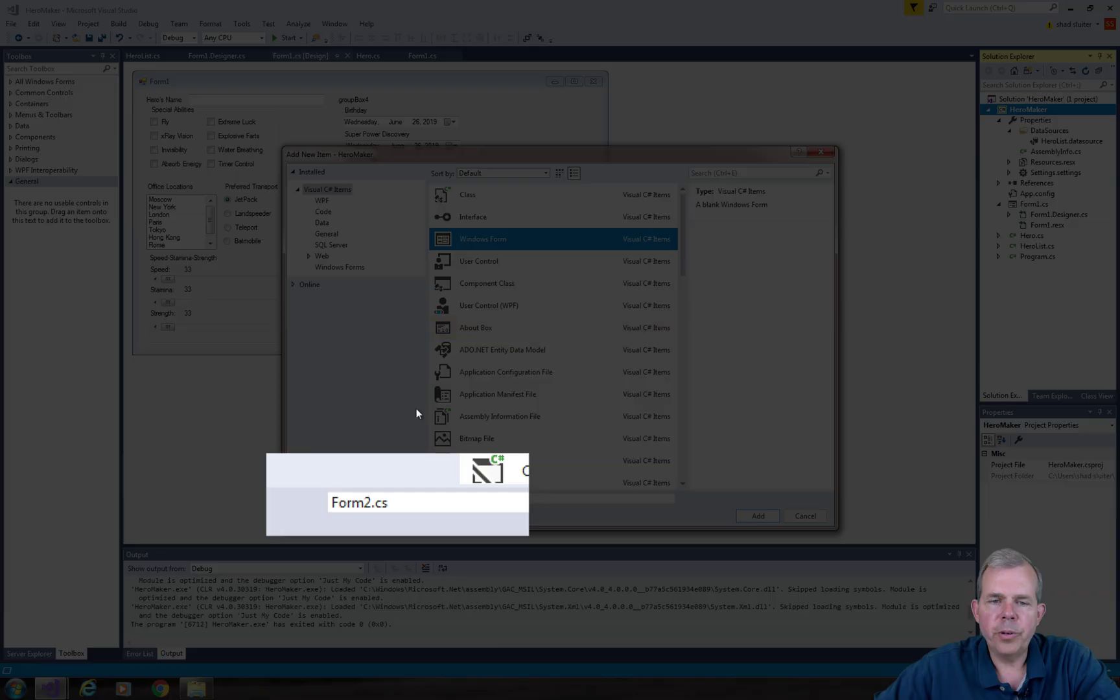
click(420, 499)
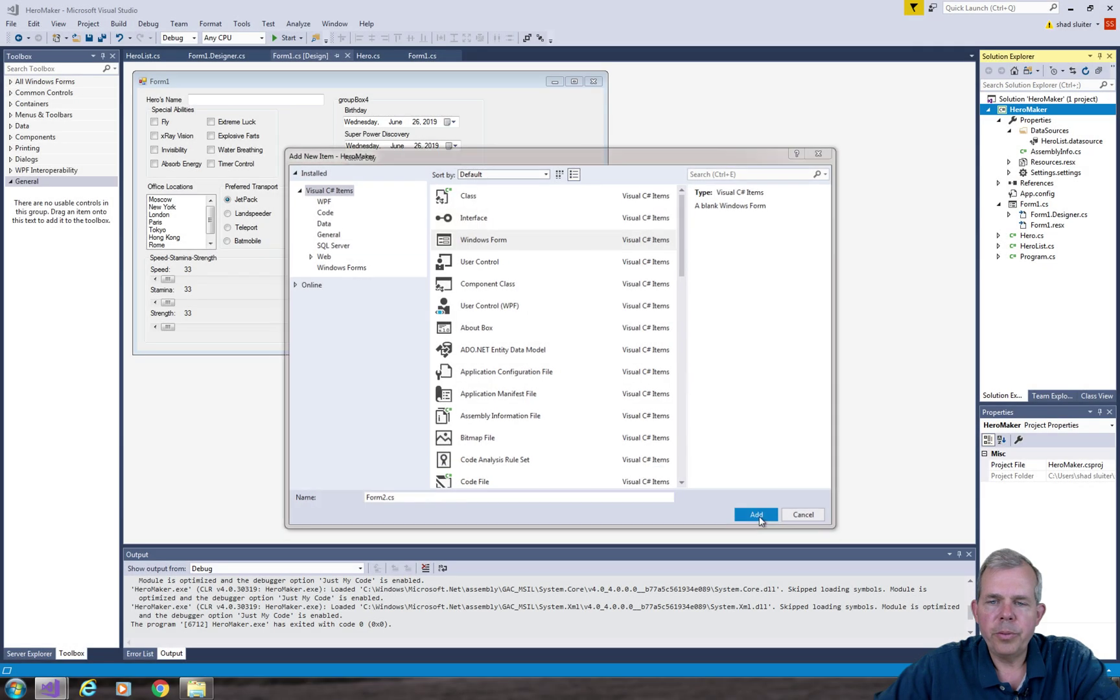
Create Form2 and place a tall list box down its left side
click(758, 516)
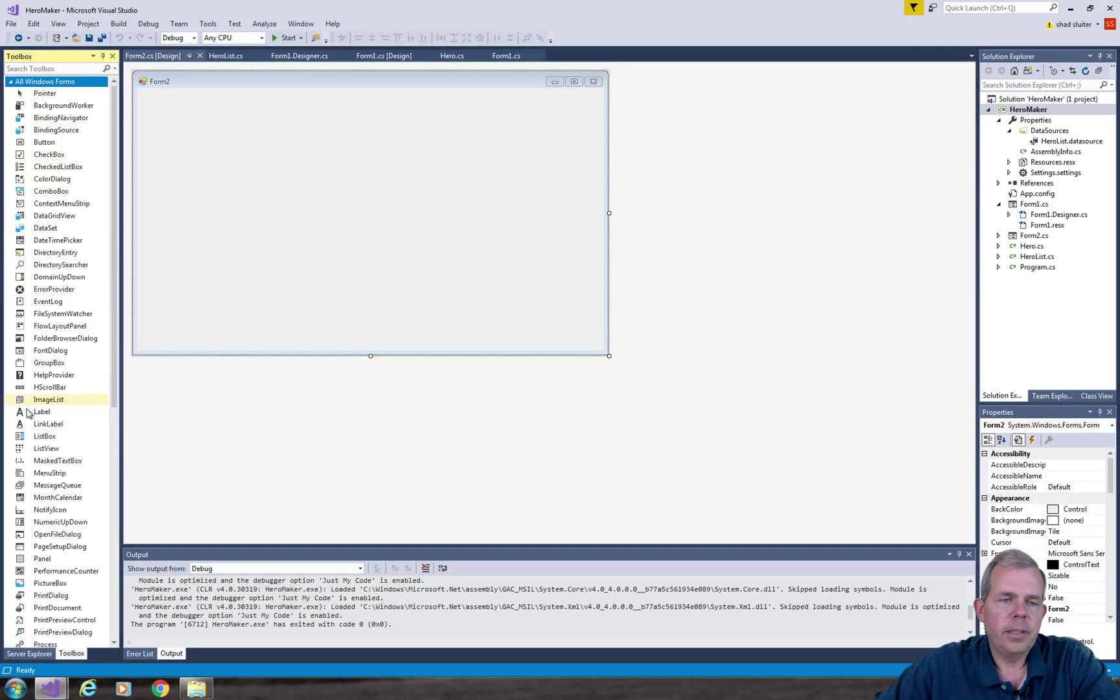
click(40, 436)
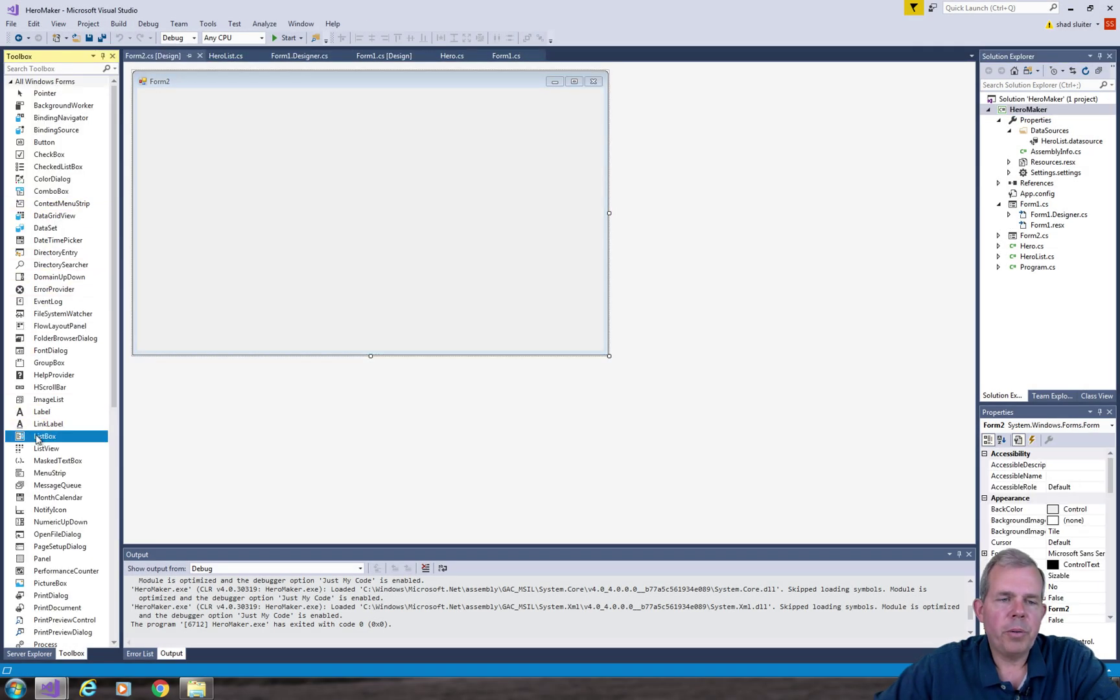
click(159, 106)
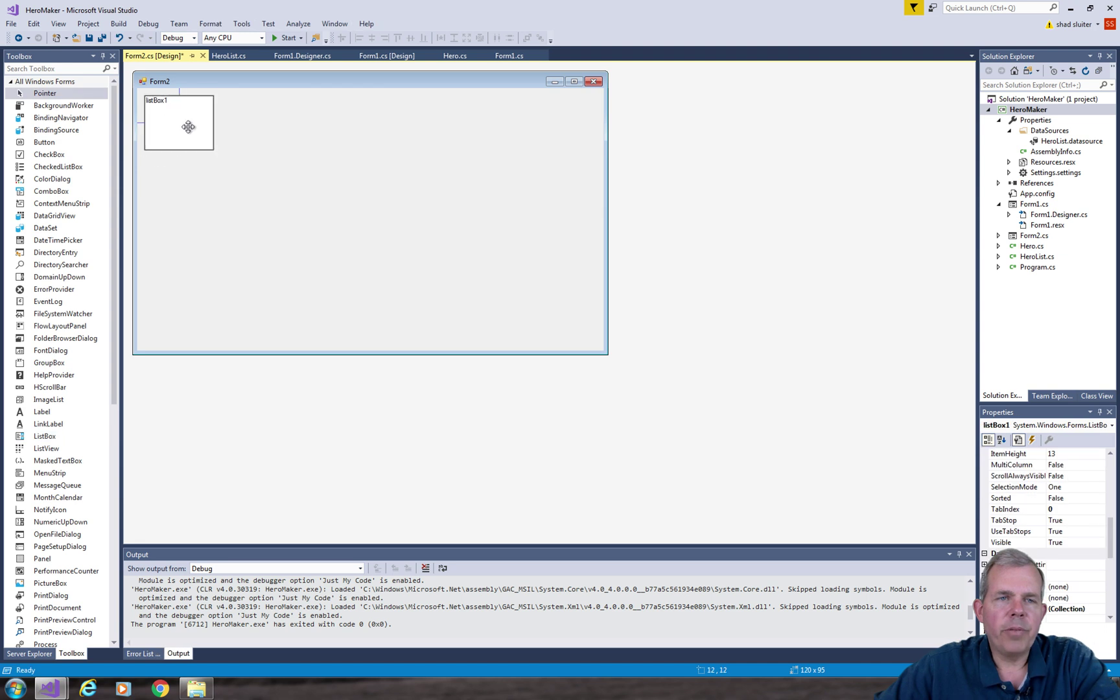
click(189, 127)
drag(214, 151, 320, 344)
scroll(54, 524, down, 8)
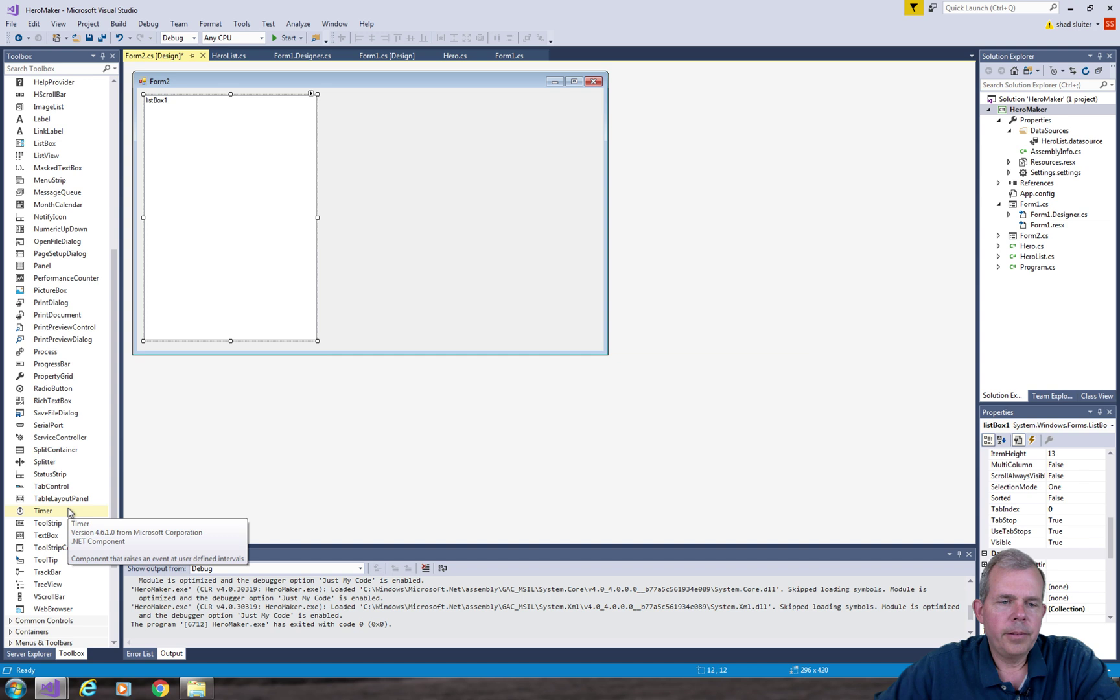
Add a tall multiline text box to the right of the list box
click(46, 535)
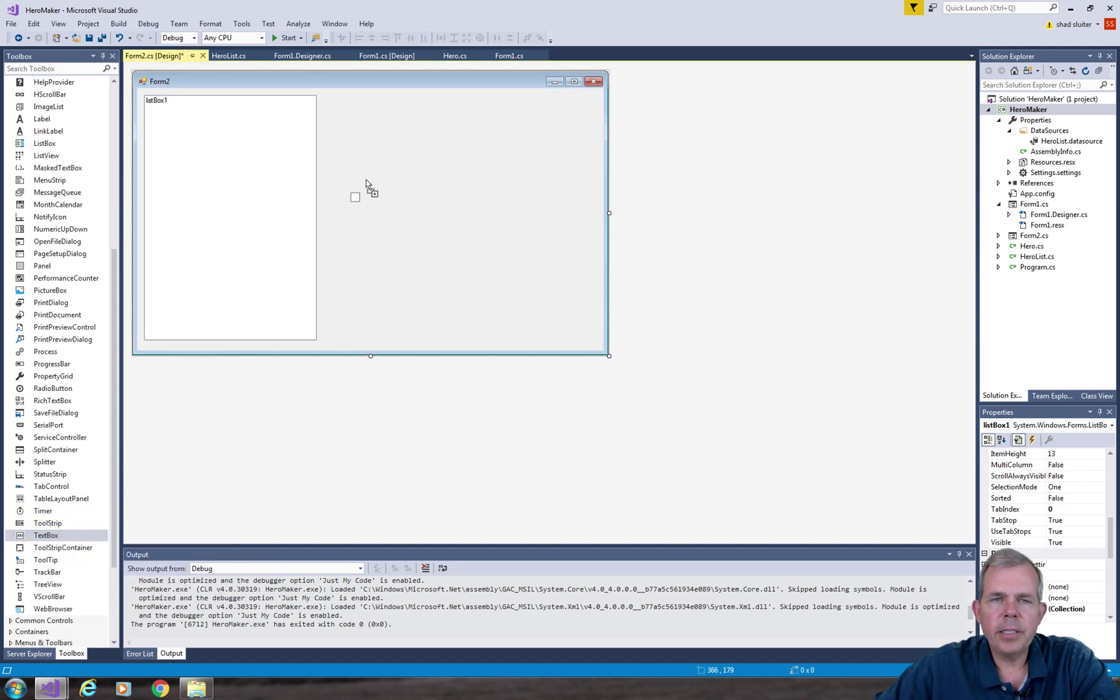
click(374, 143)
mouse_move(395, 142)
mouse_down()
mouse_move(352, 128)
mouse_move(584, 126)
mouse_up()
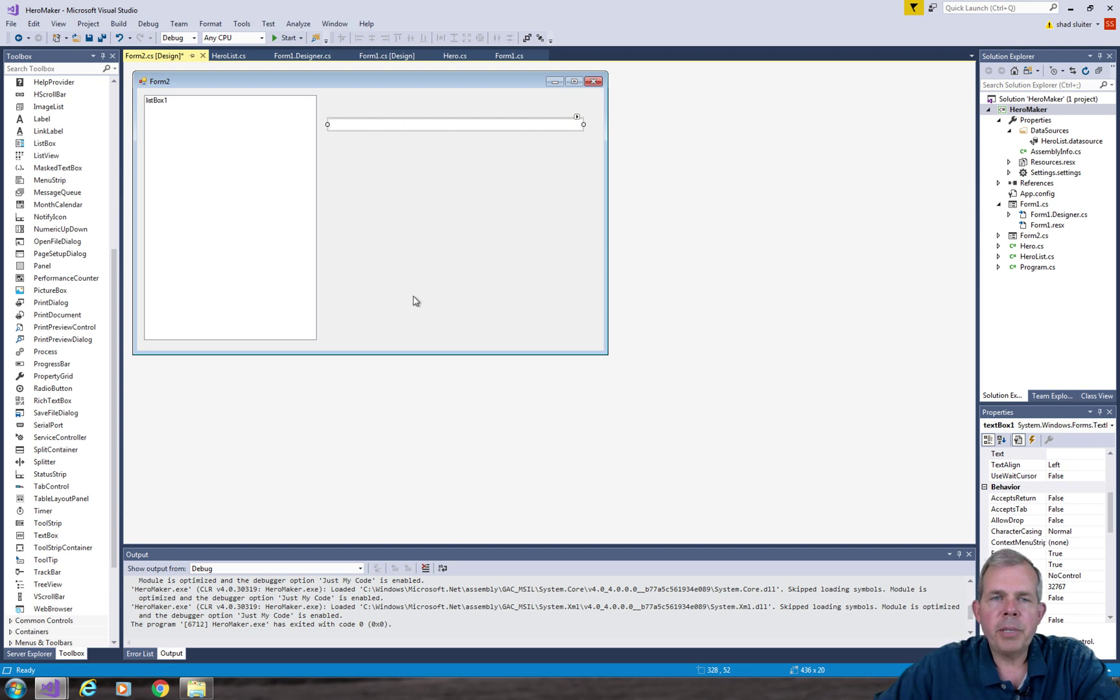
click(576, 118)
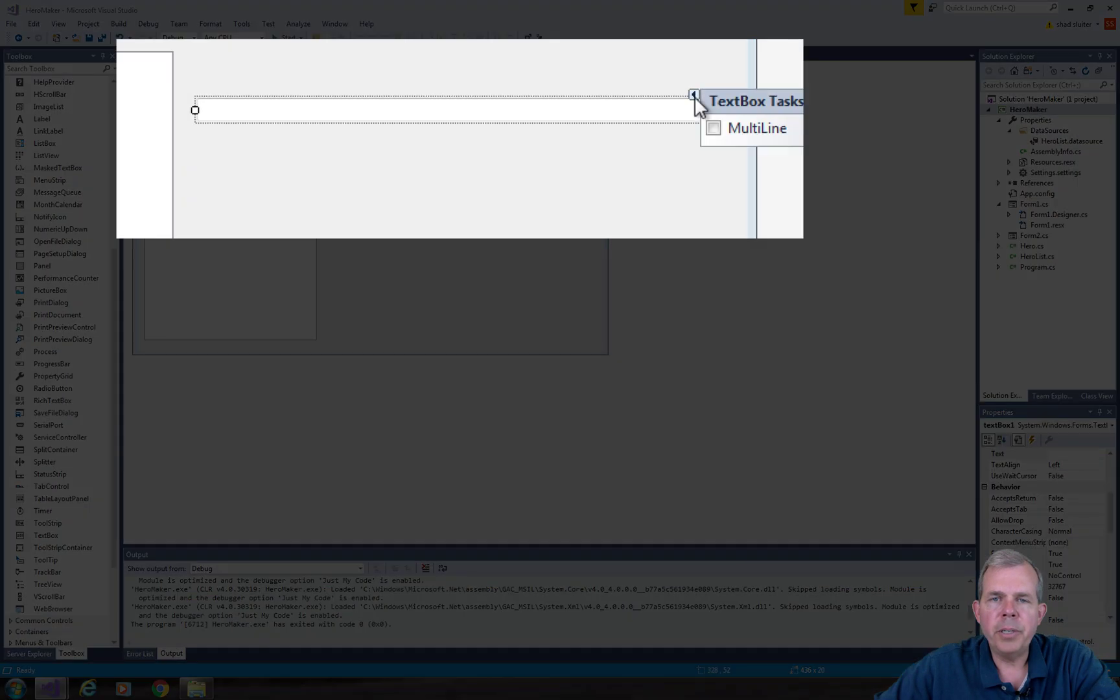
click(714, 128)
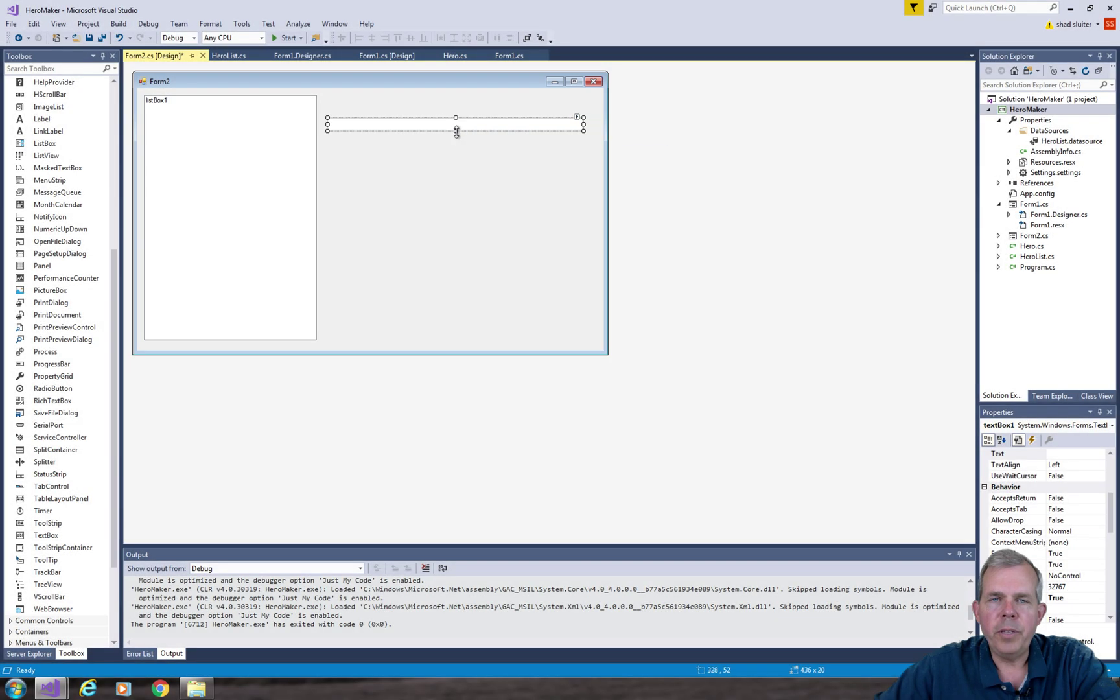
drag(456, 130, 443, 340)
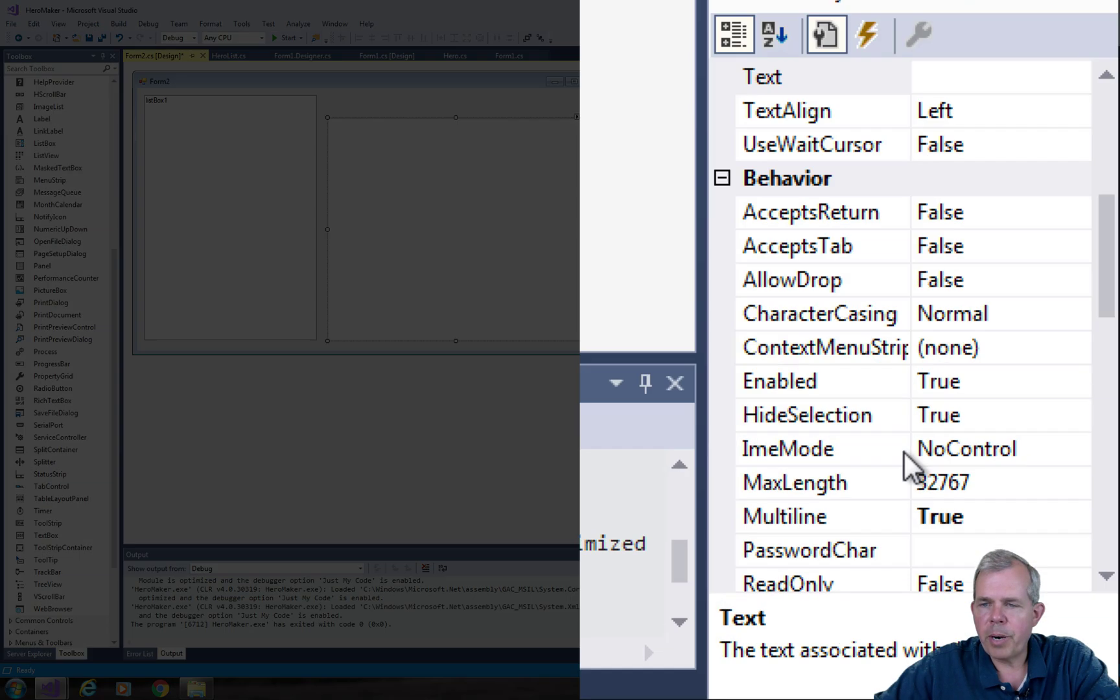
scroll(1045, 580, down, 5)
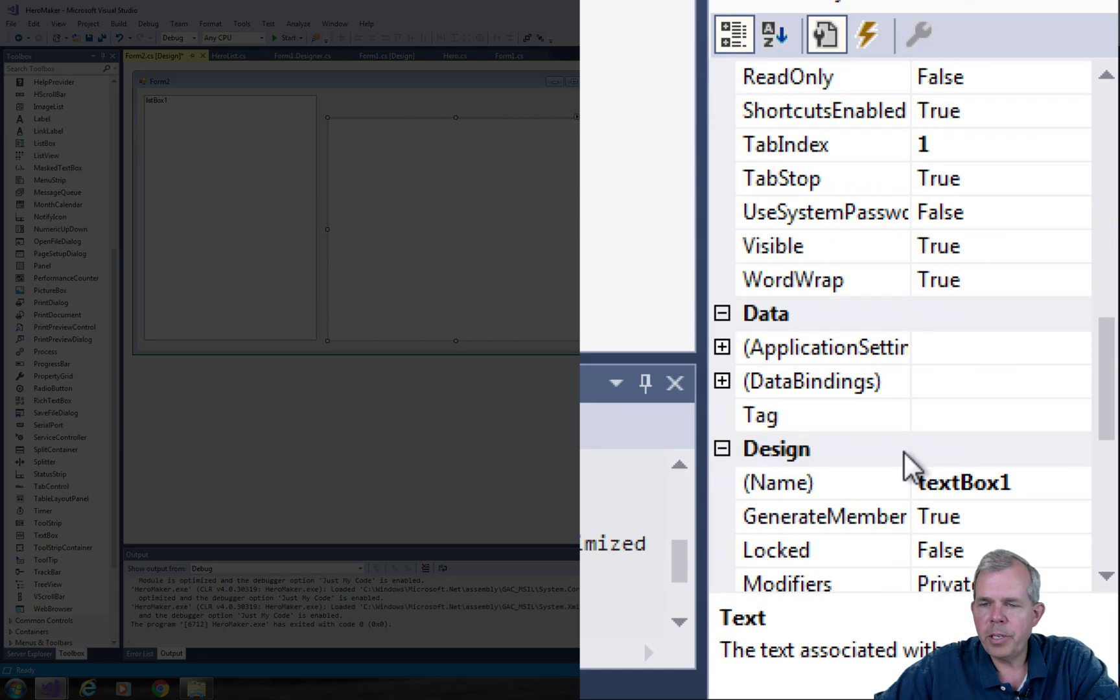
scroll(1045, 581, down, 2)
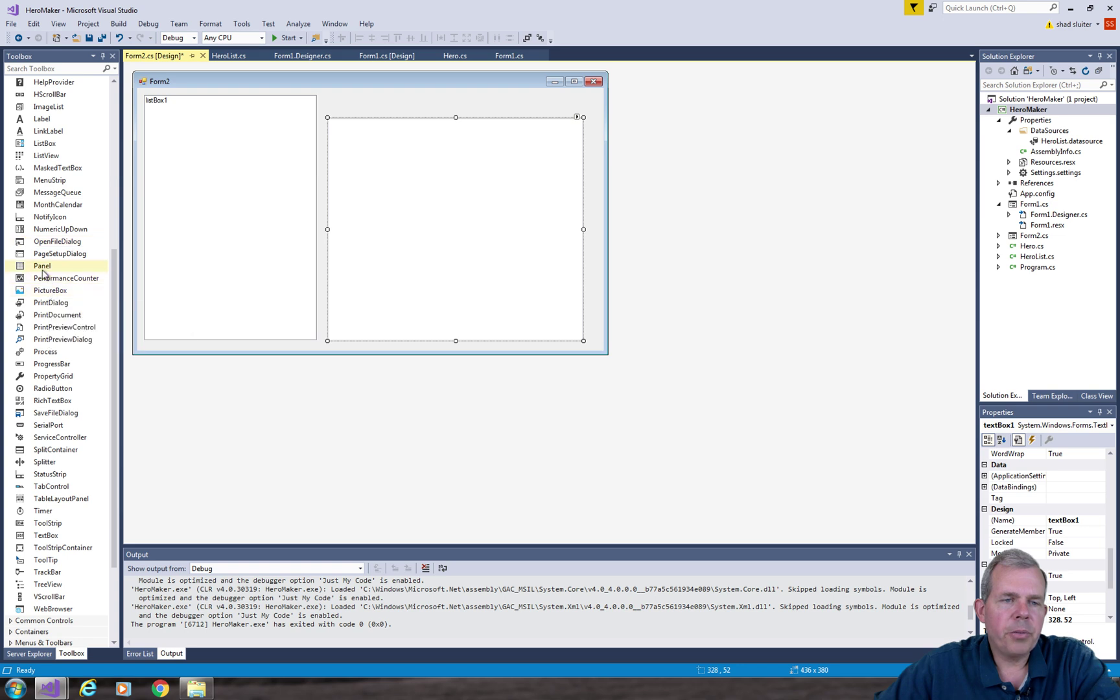
scroll(48, 254, up, 1)
scroll(48, 254, up, 7)
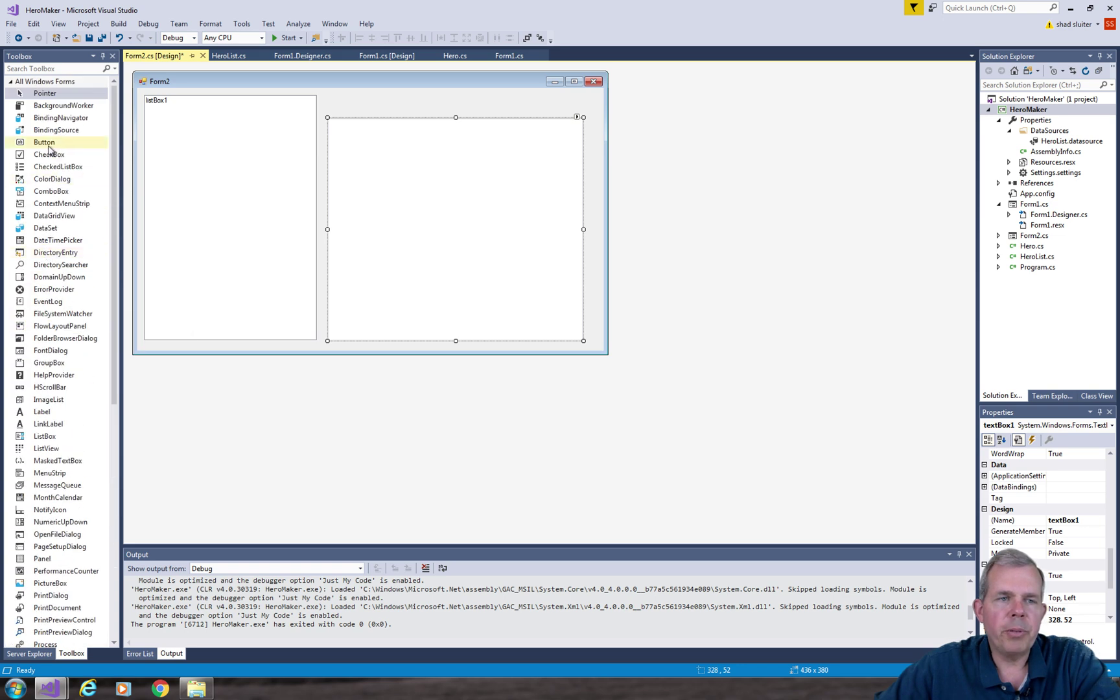
Place three buttons in a row above the text box, then open HeroList.cs
drag(49, 145, 329, 98)
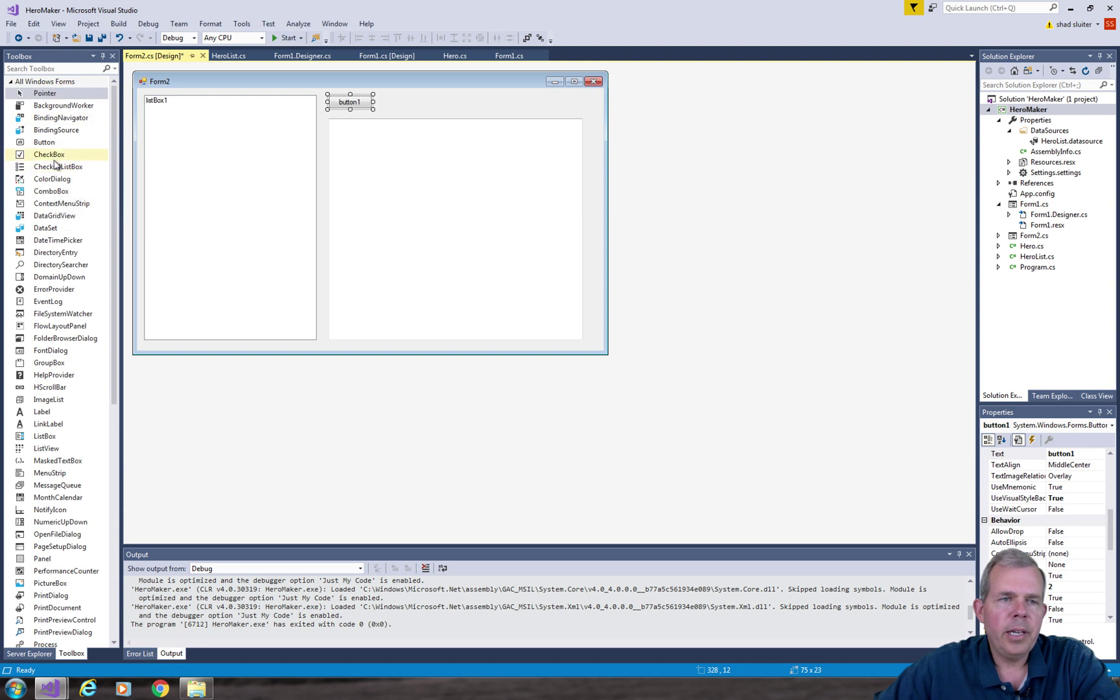
drag(43, 142, 380, 108)
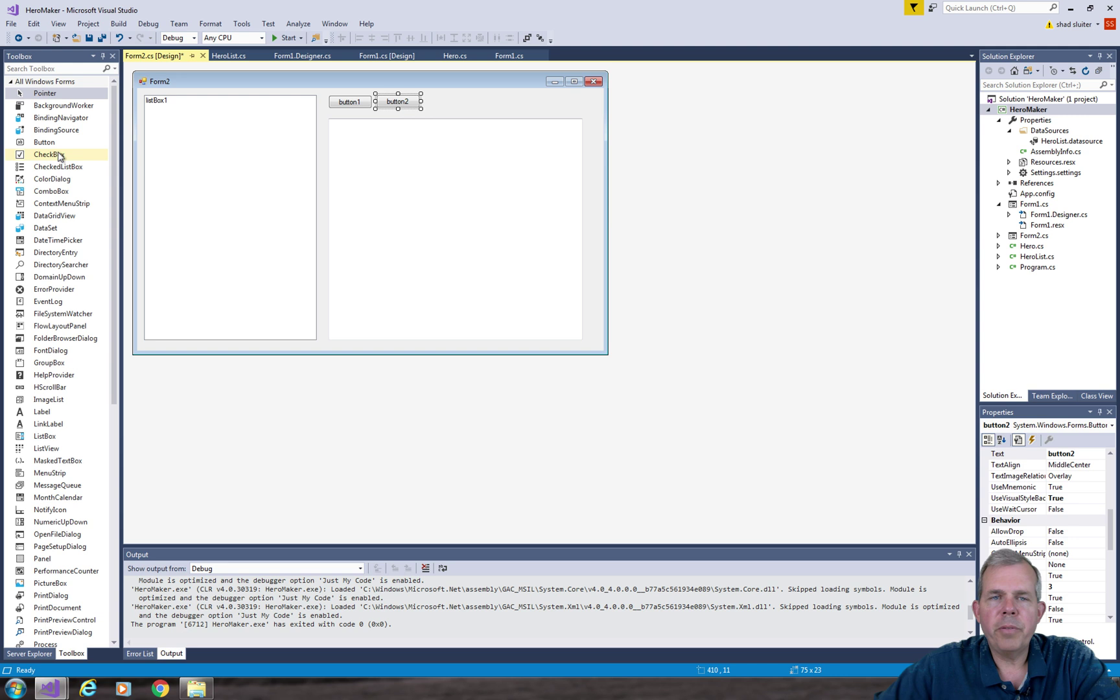
mouse_move(43, 142)
mouse_down()
mouse_move(434, 105)
mouse_move(426, 98)
mouse_up()
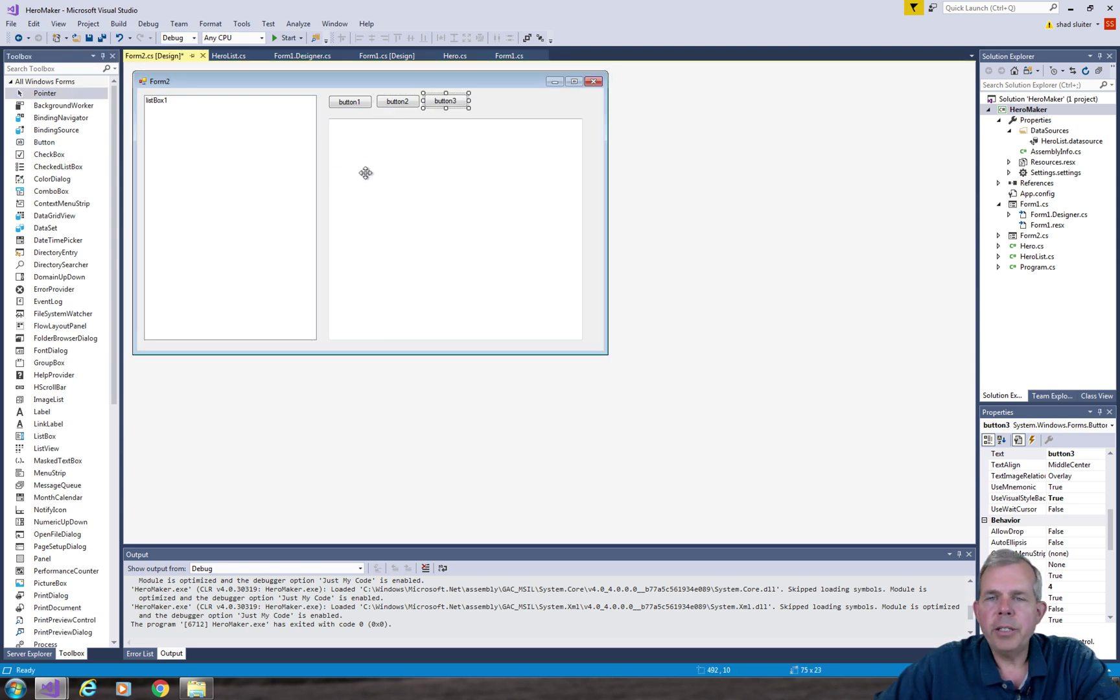
click(215, 126)
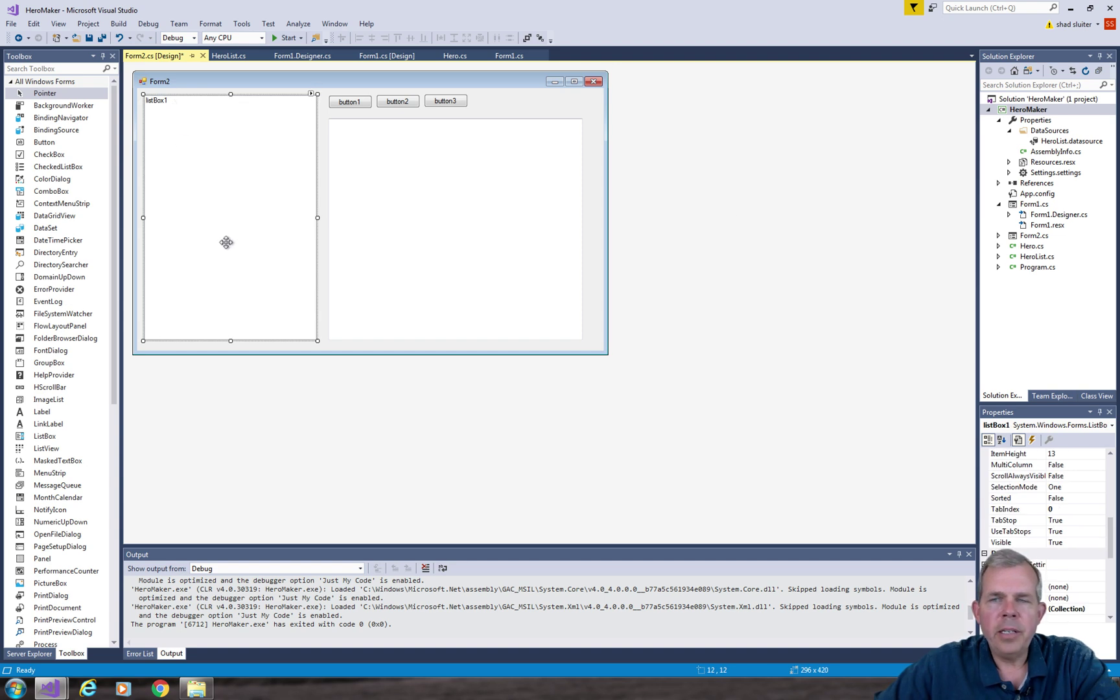
double_click(1052, 261)
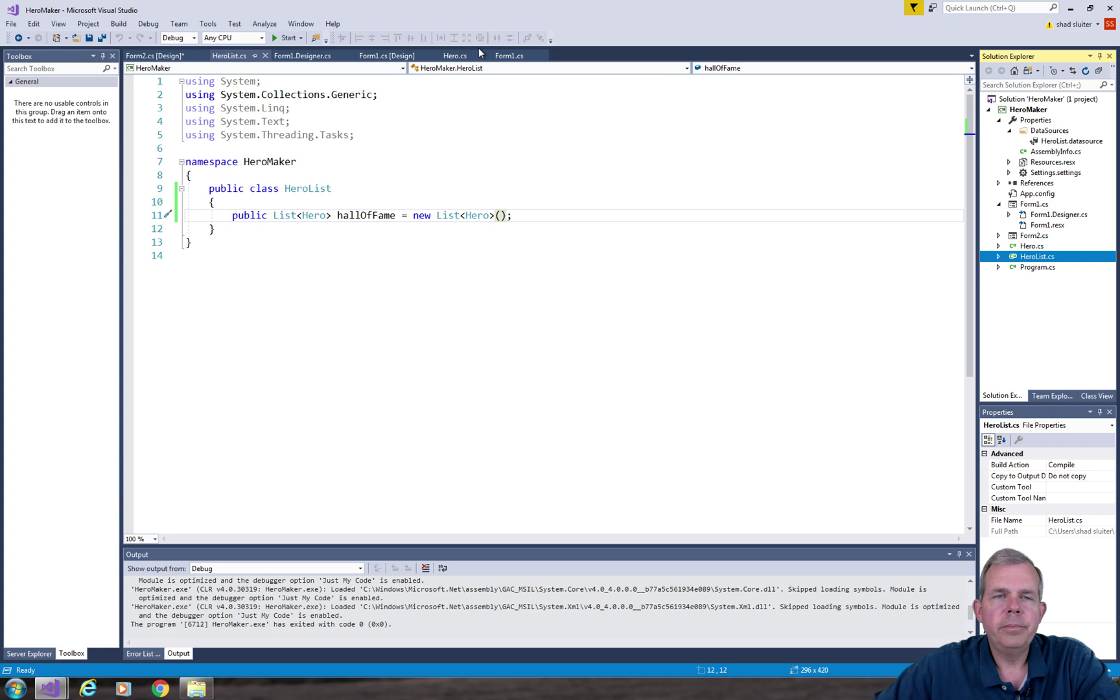
Start an Object project data source for listBox1, selecting the HeroMaker assembly
click(156, 56)
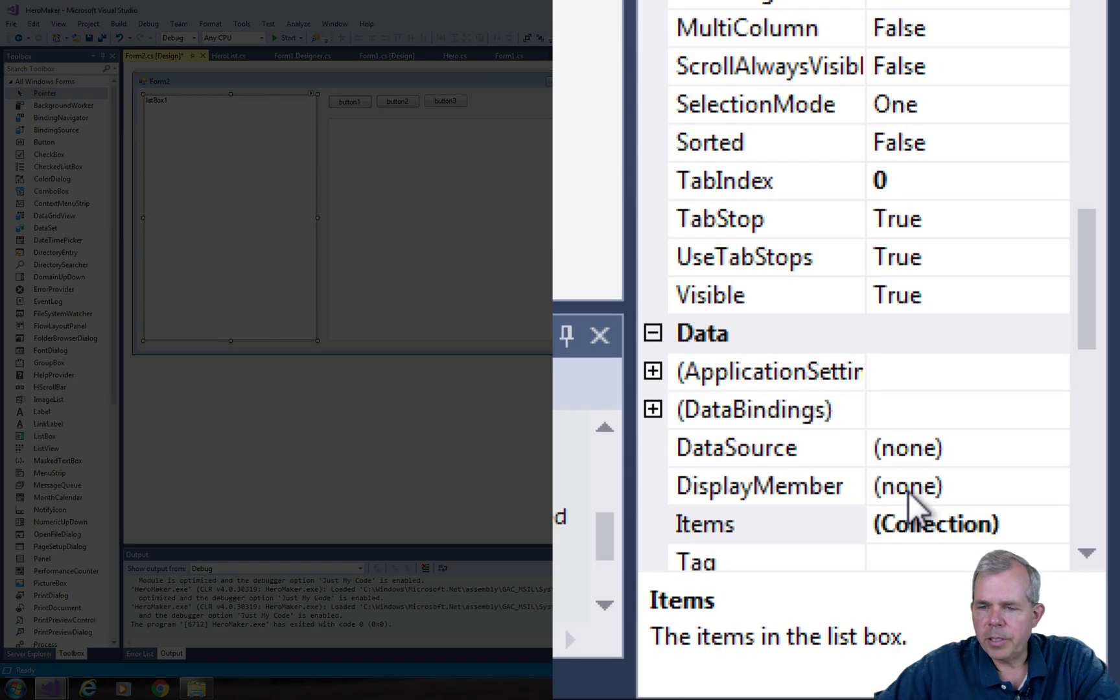
click(937, 448)
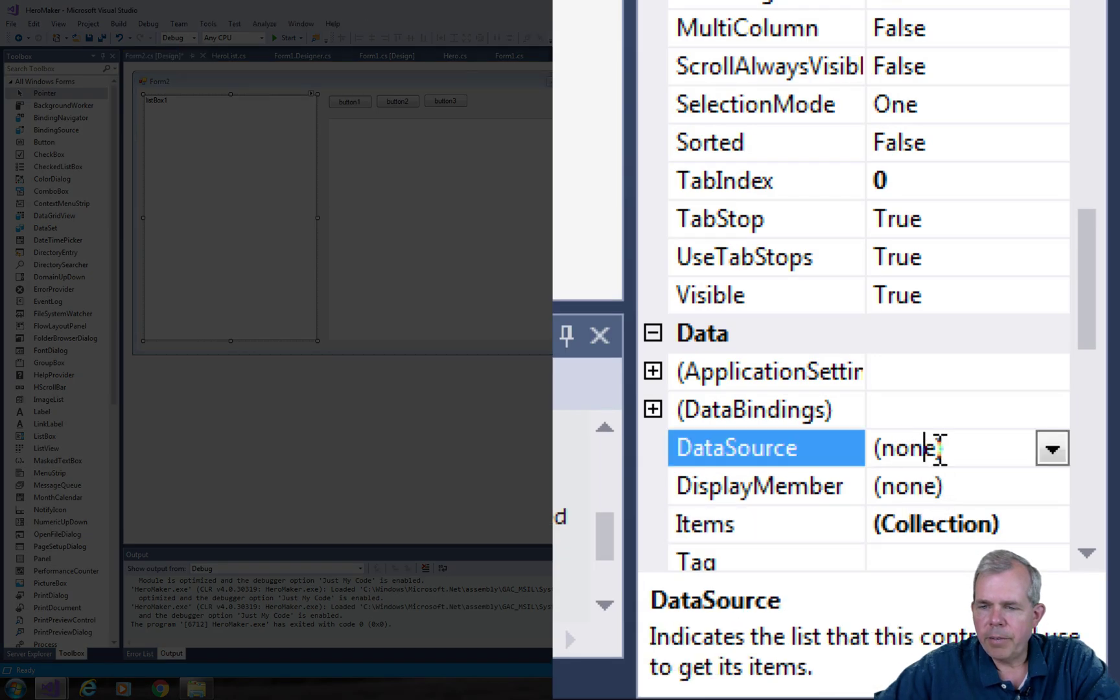
click(1052, 449)
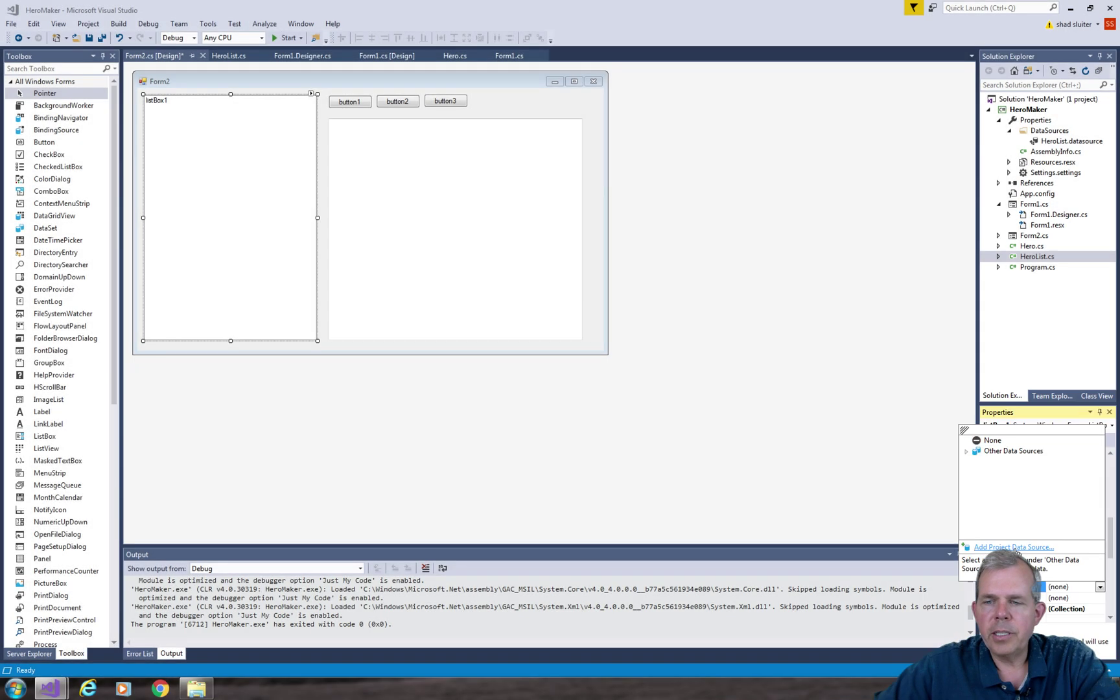
click(760, 326)
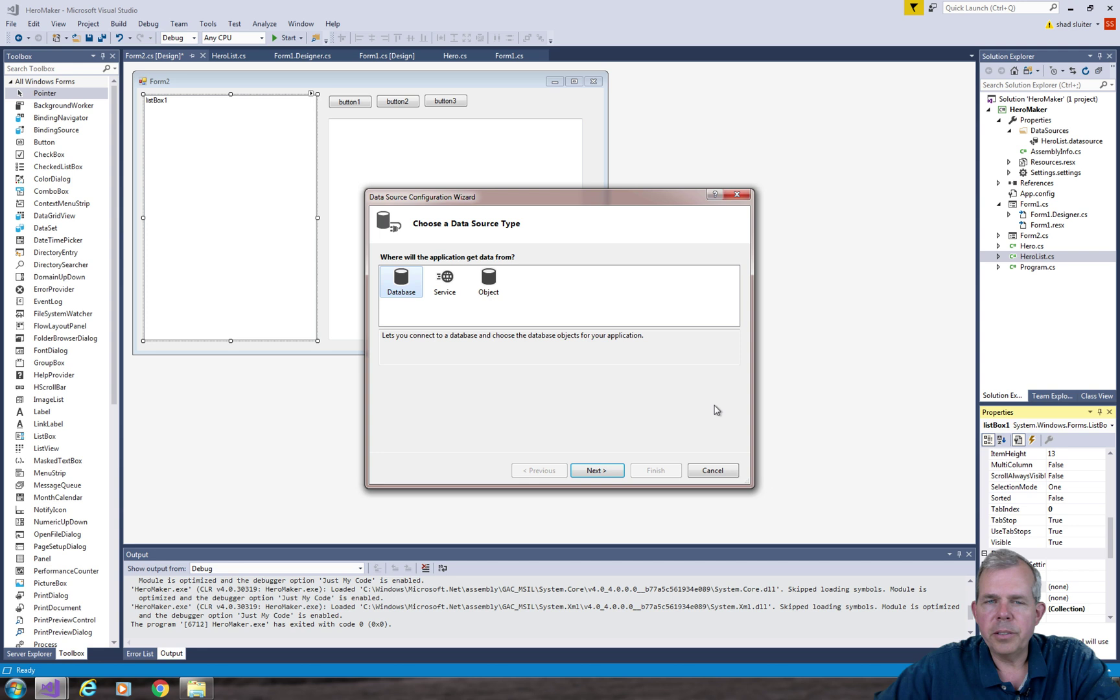
click(488, 288)
click(595, 470)
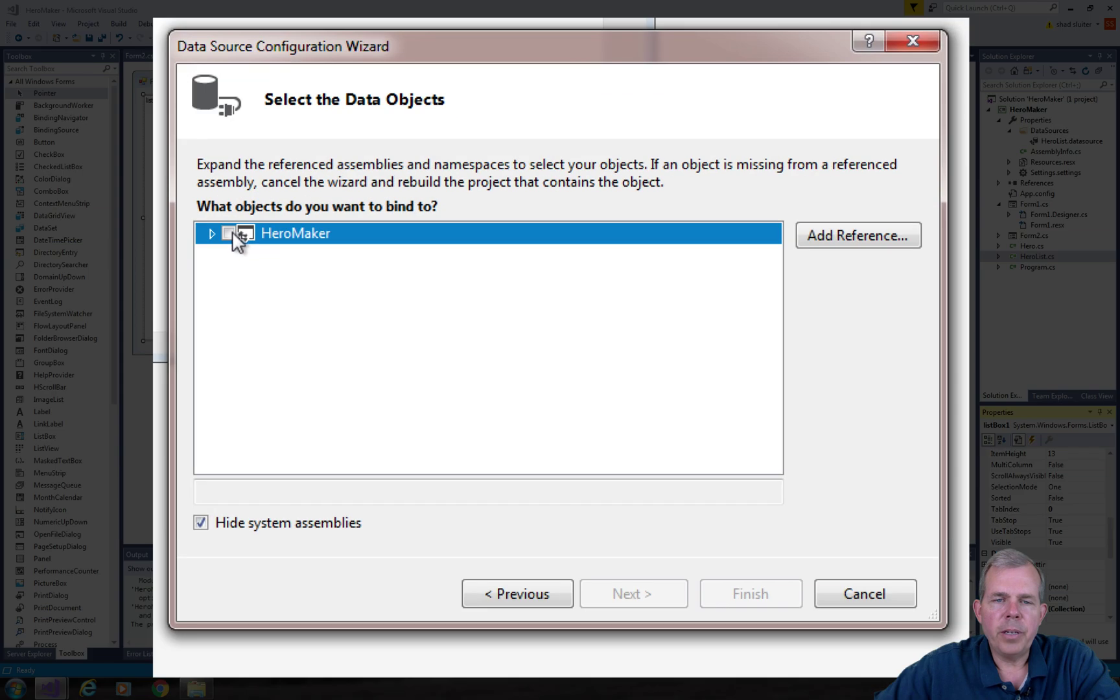
click(396, 290)
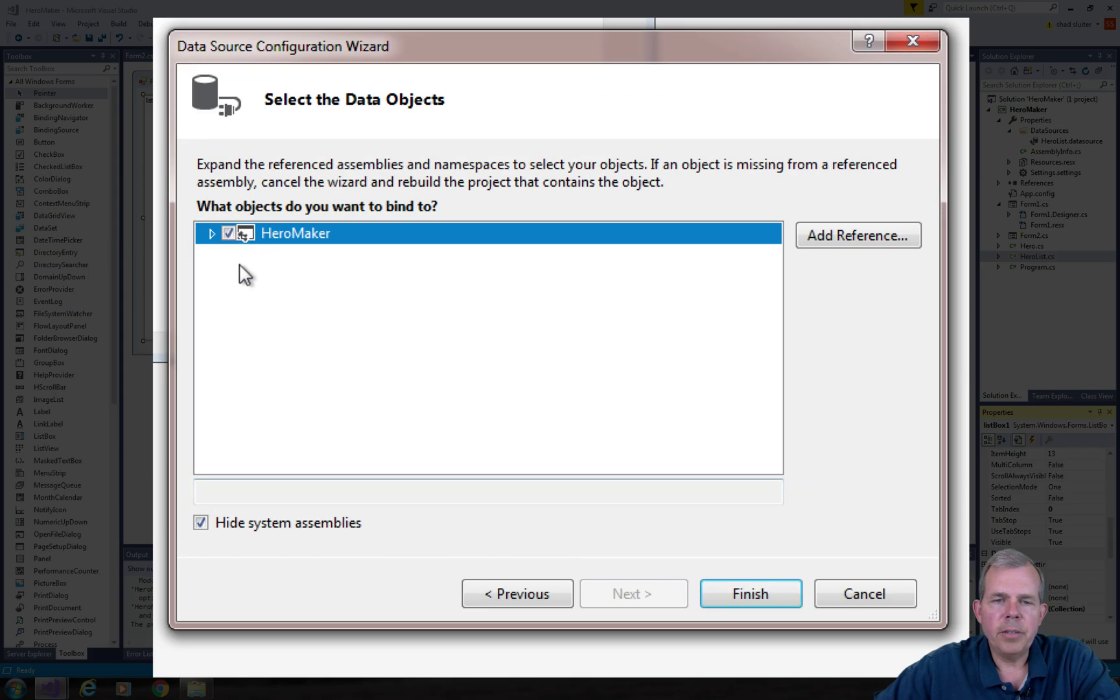
click(212, 234)
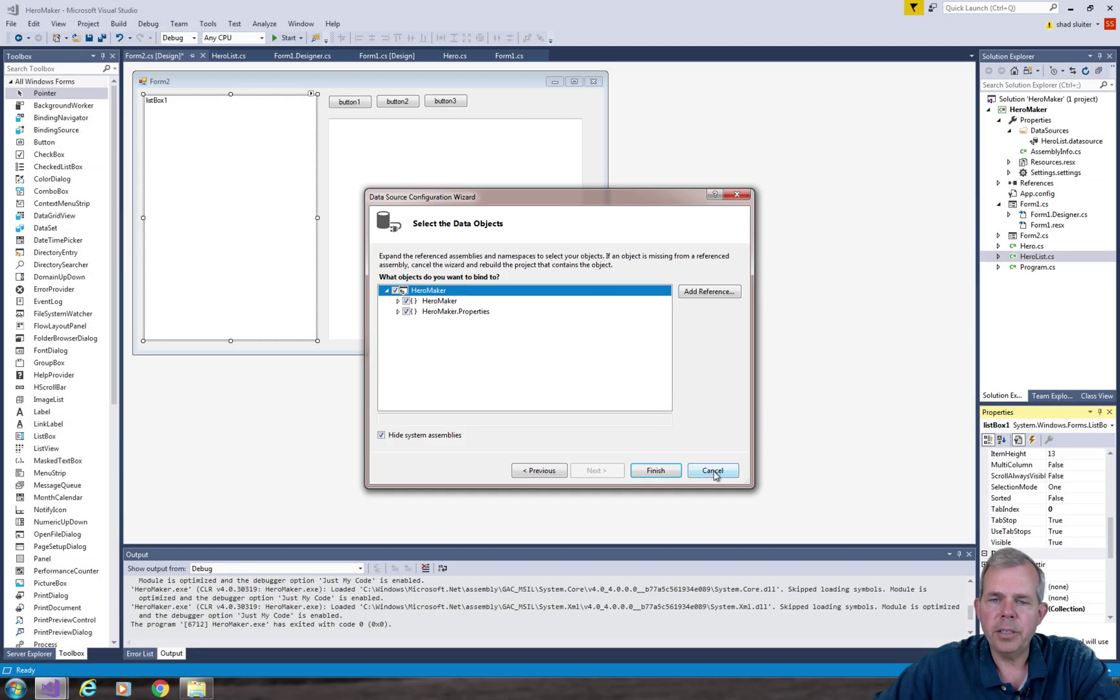
Cancel the data source wizard, run HeroMaker, and reopen HeroList.cs
click(713, 471)
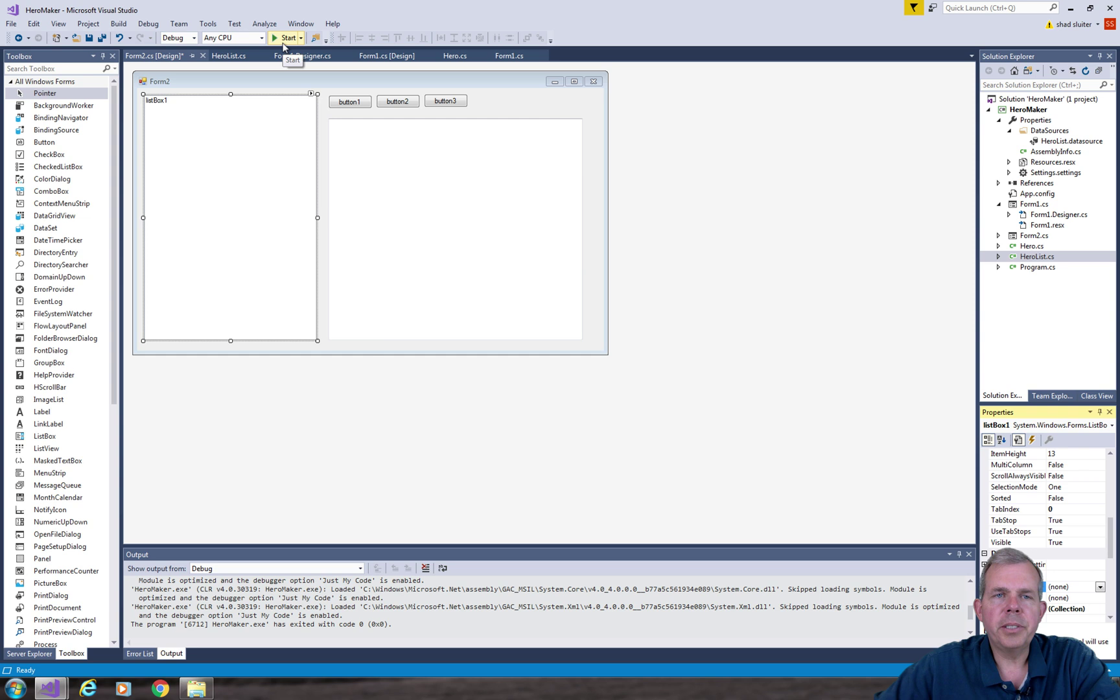
click(287, 37)
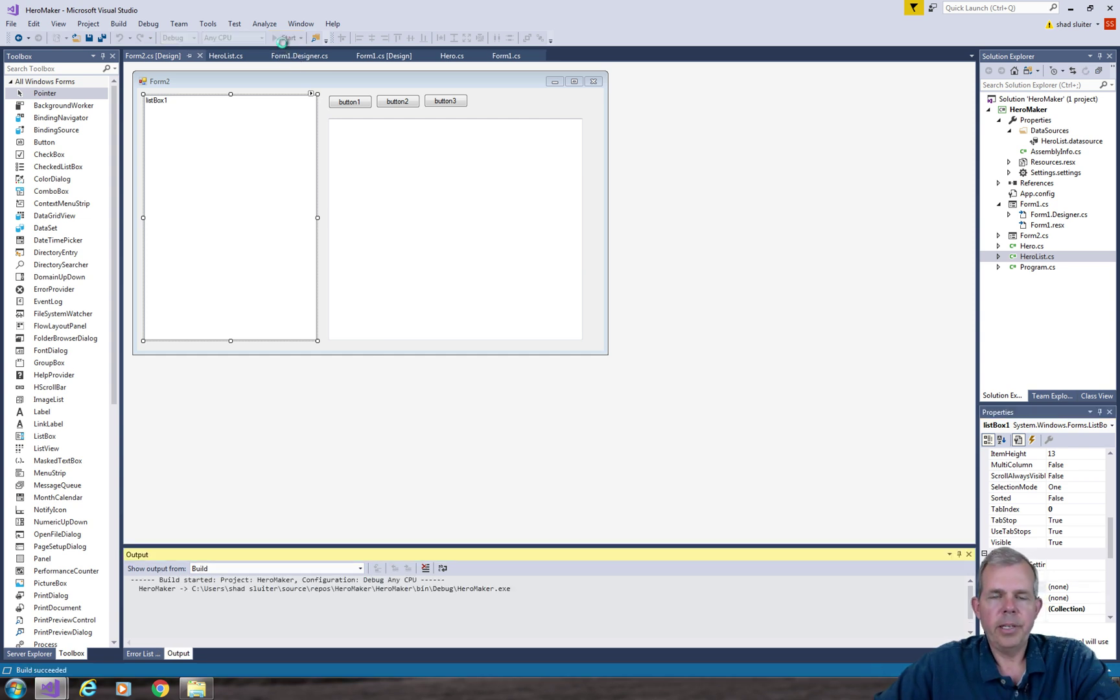
double_click(1032, 258)
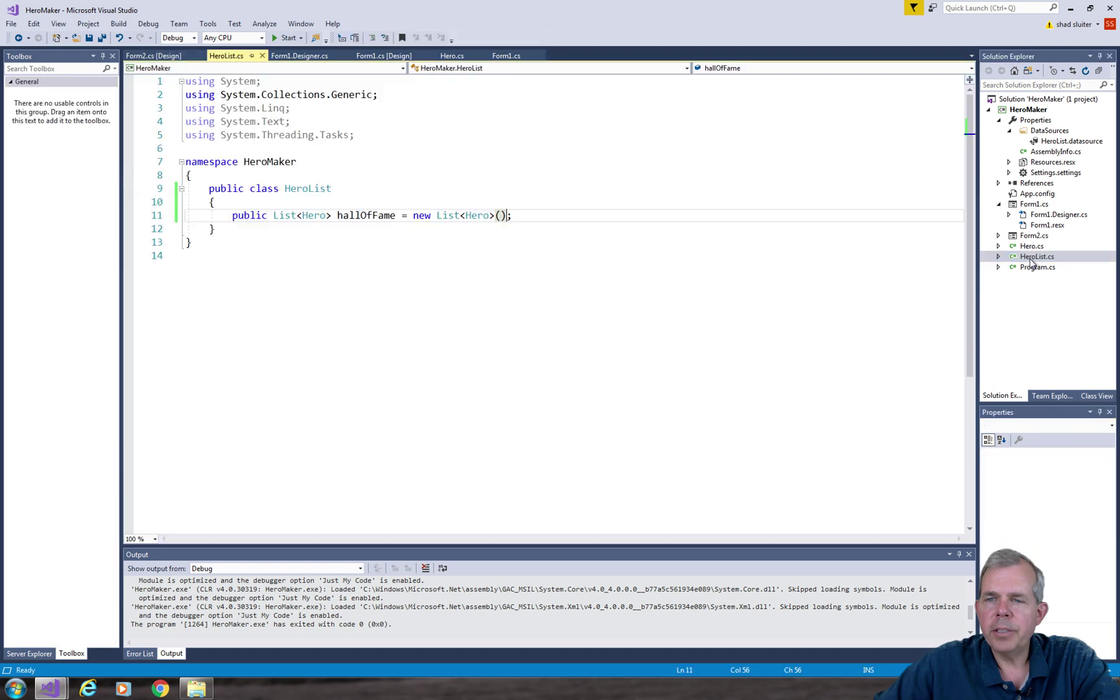
Make the HeroList class and hallOfFame field static, save, and run
click(205, 189)
text(sta)
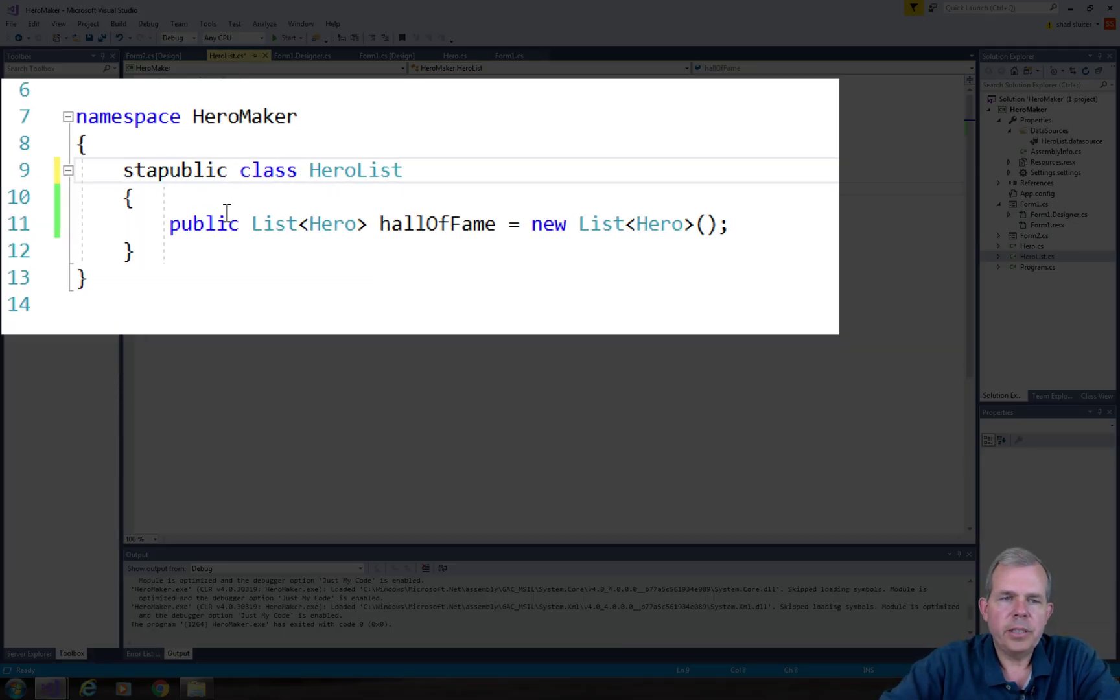
text(tic)
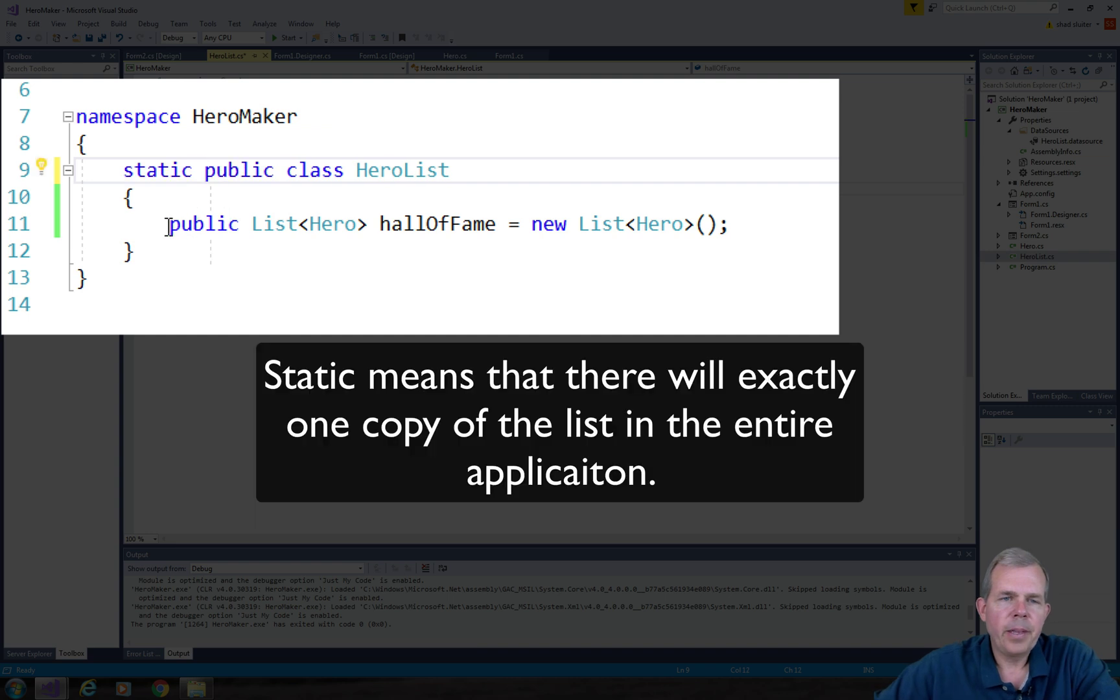
click(169, 227)
text(static)
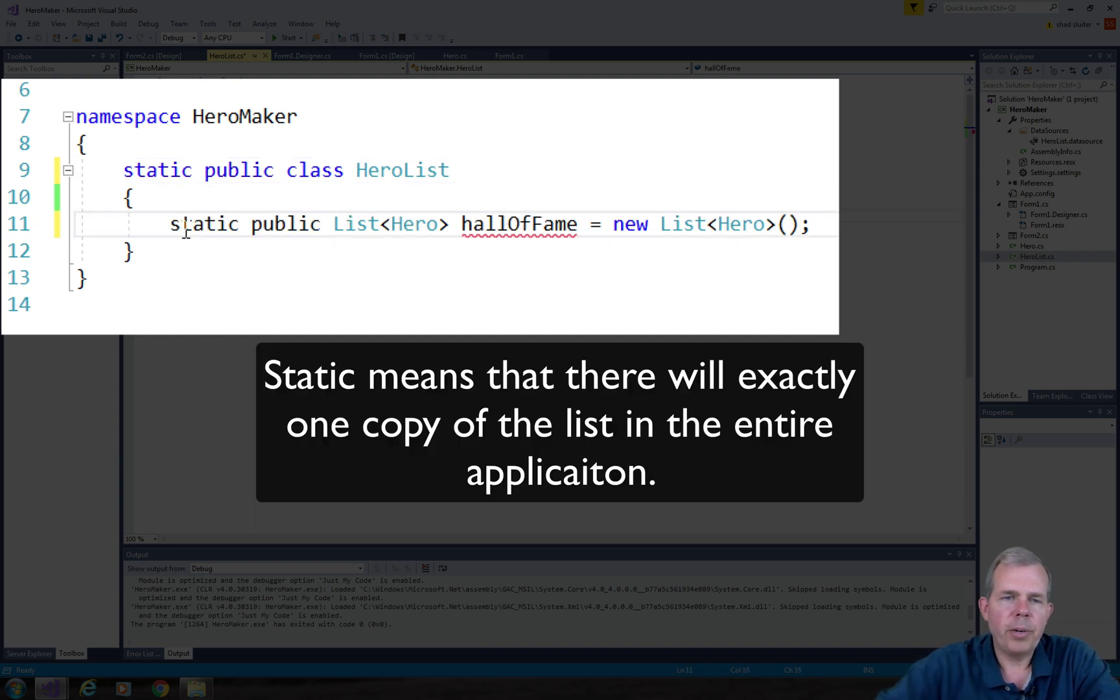
click(323, 258)
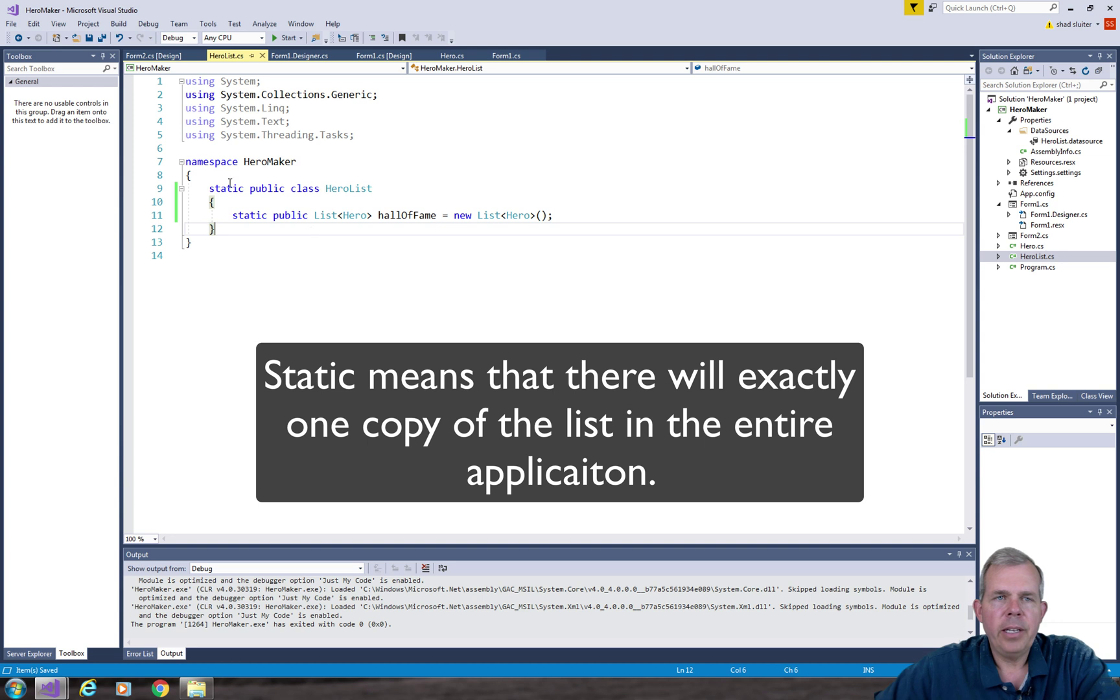
key(ctrl+s)
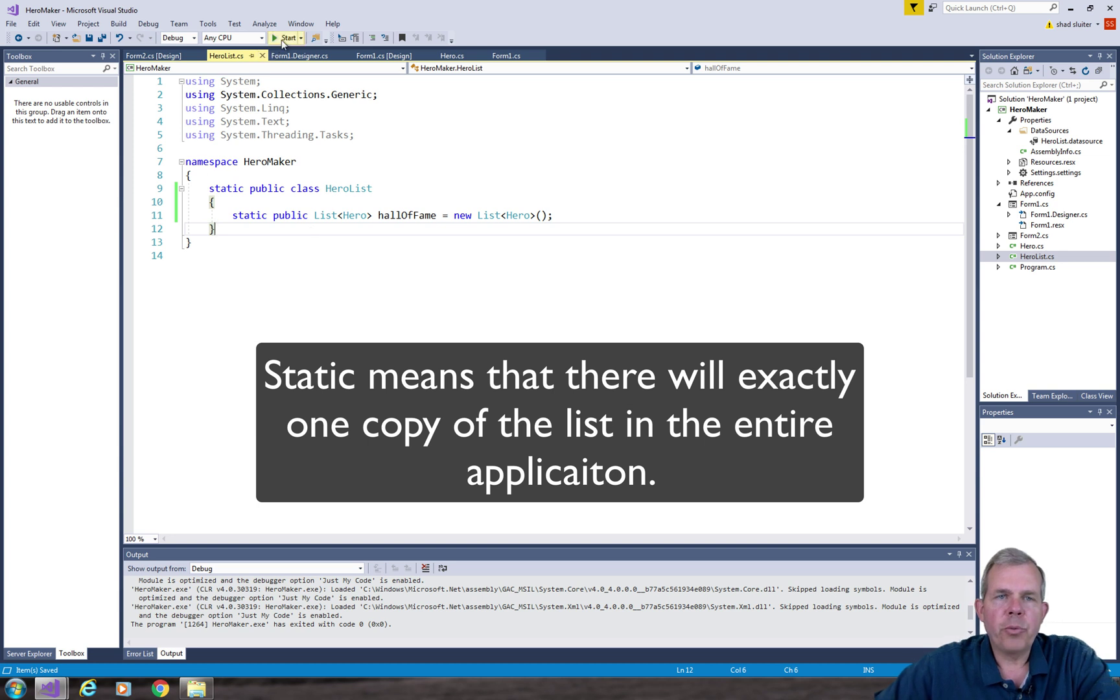
click(282, 39)
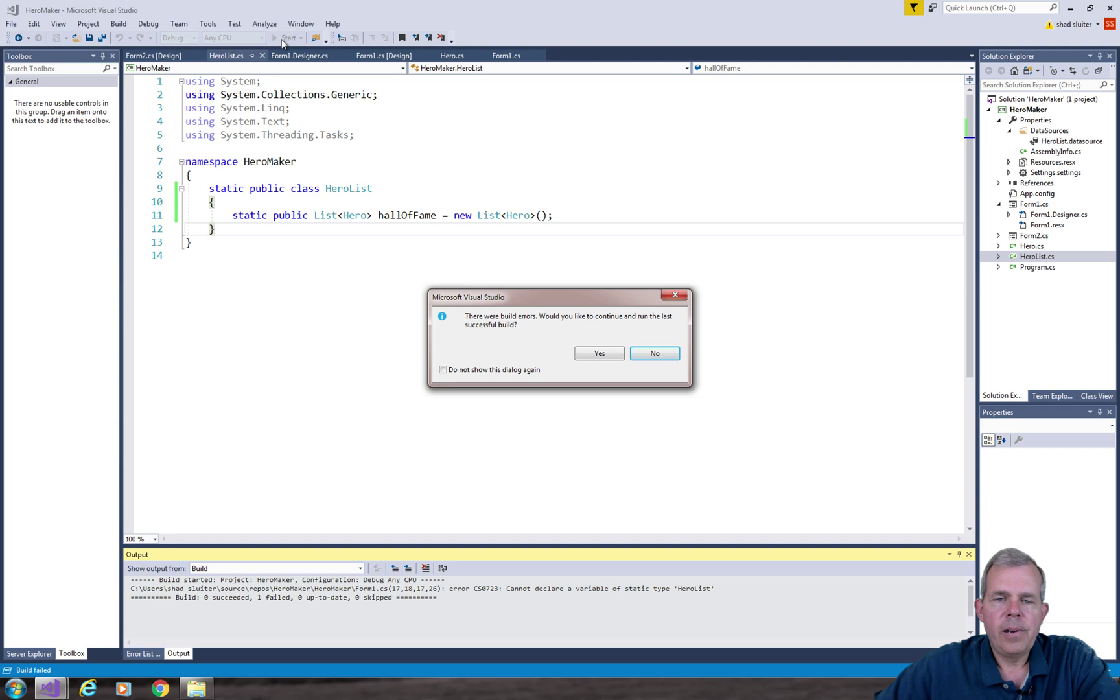
Decline the last successful build and jump to the first error in Form1
click(648, 361)
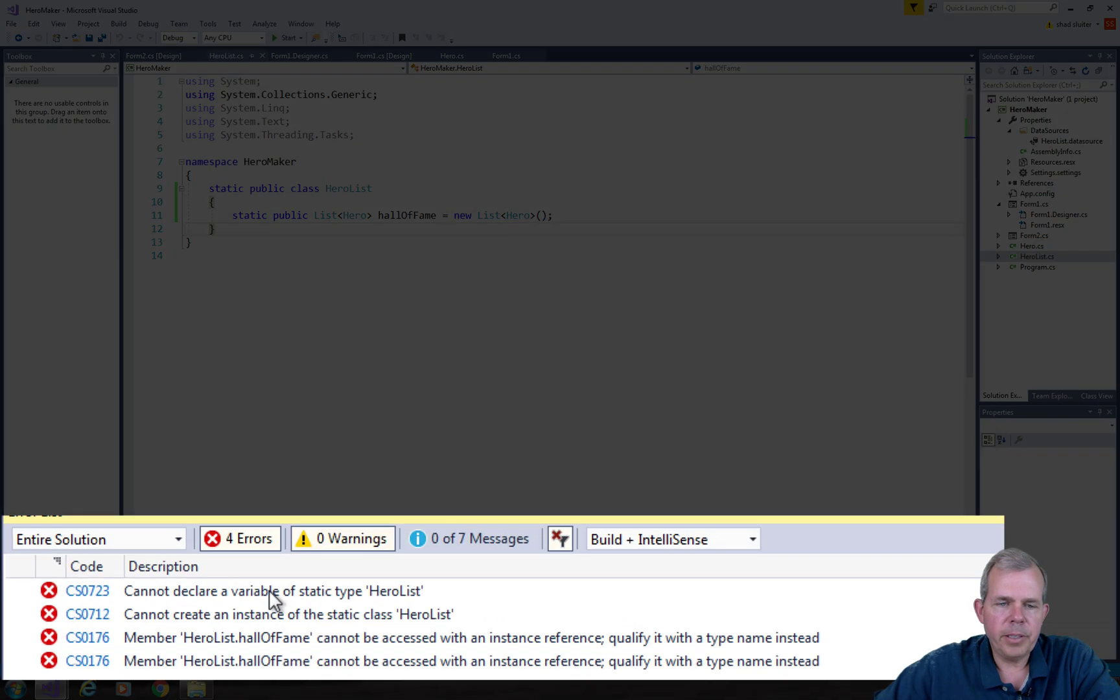
double_click(262, 596)
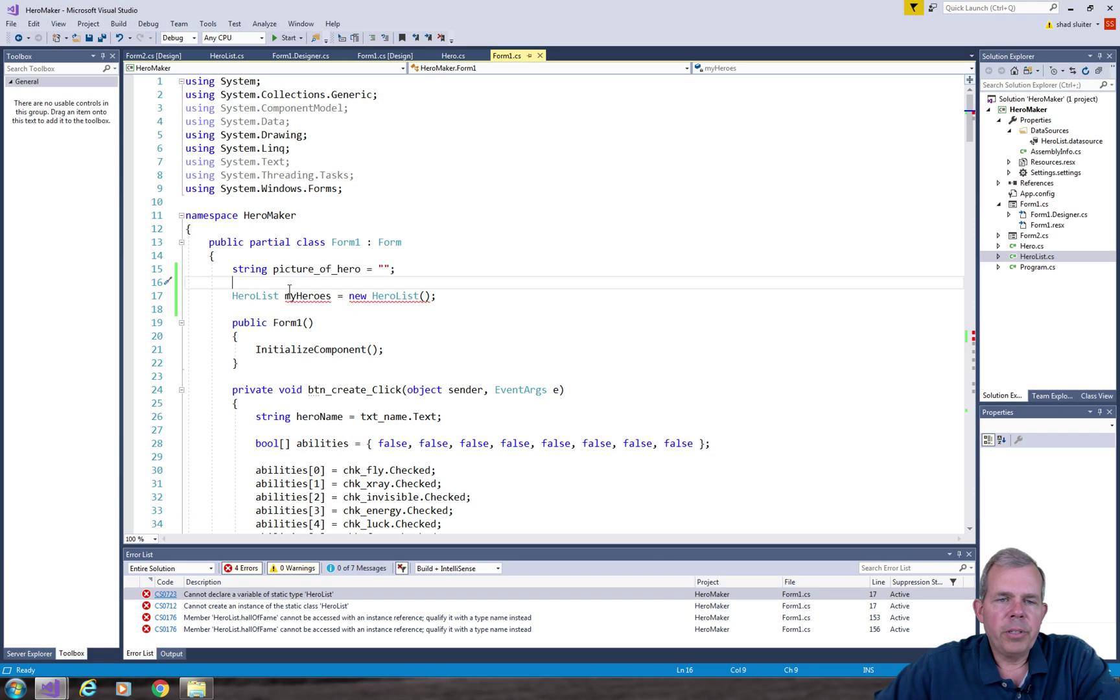
click(444, 300)
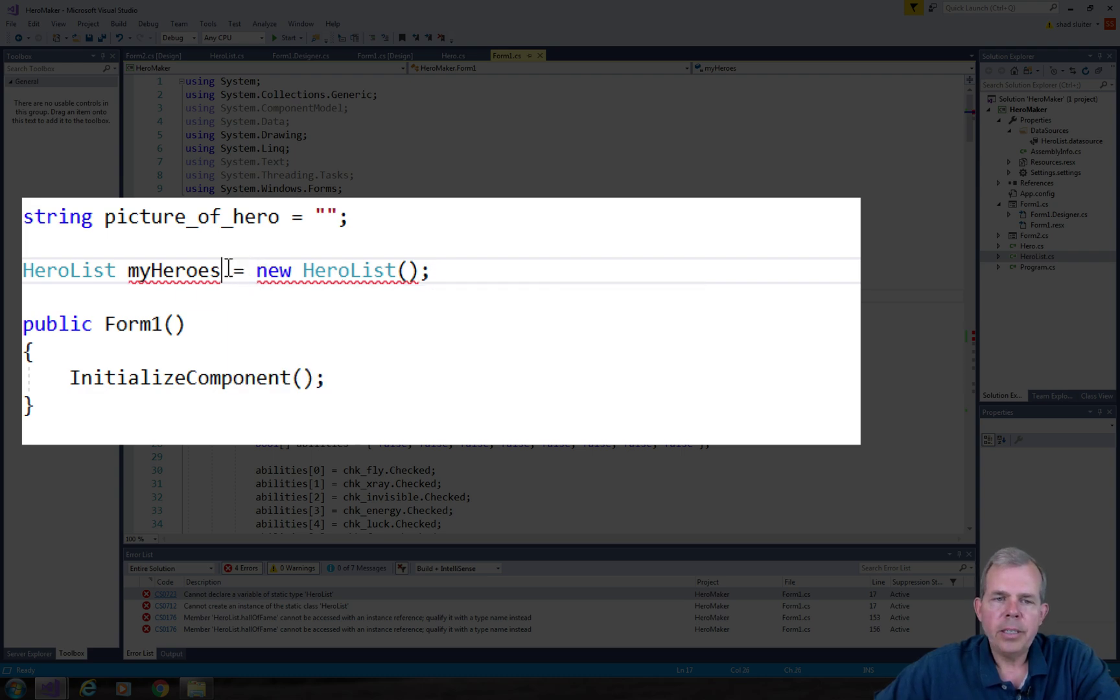
Delete the 'HeroList myHeroes = new HeroList();' declaration from Form1
drag(224, 270, 419, 270)
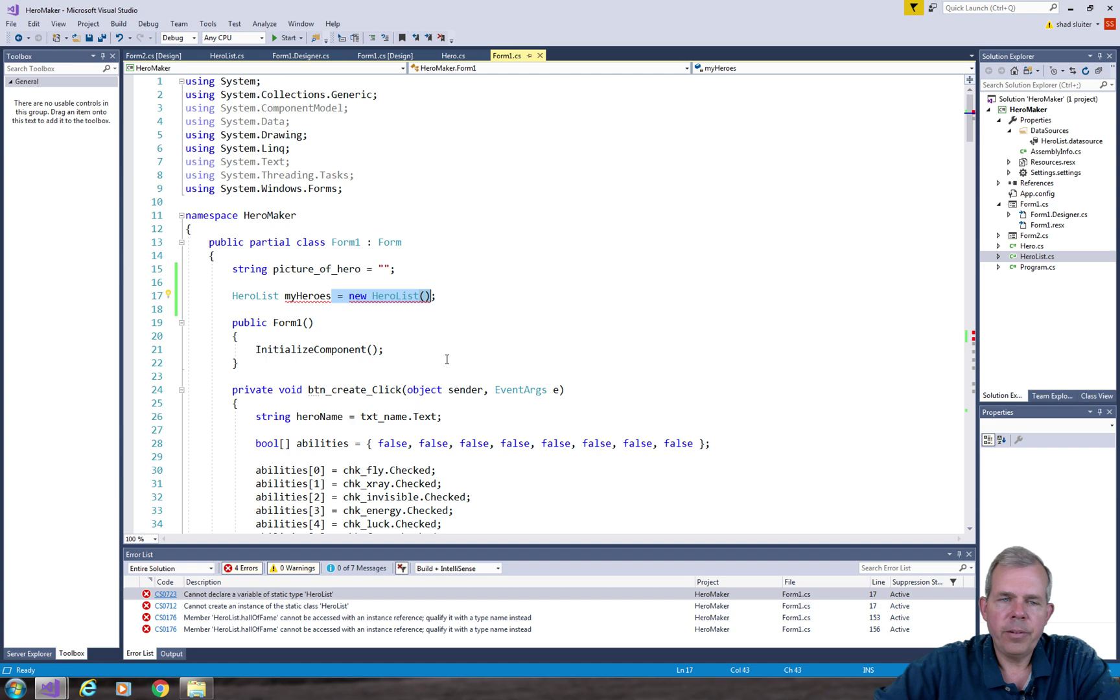
key(Delete)
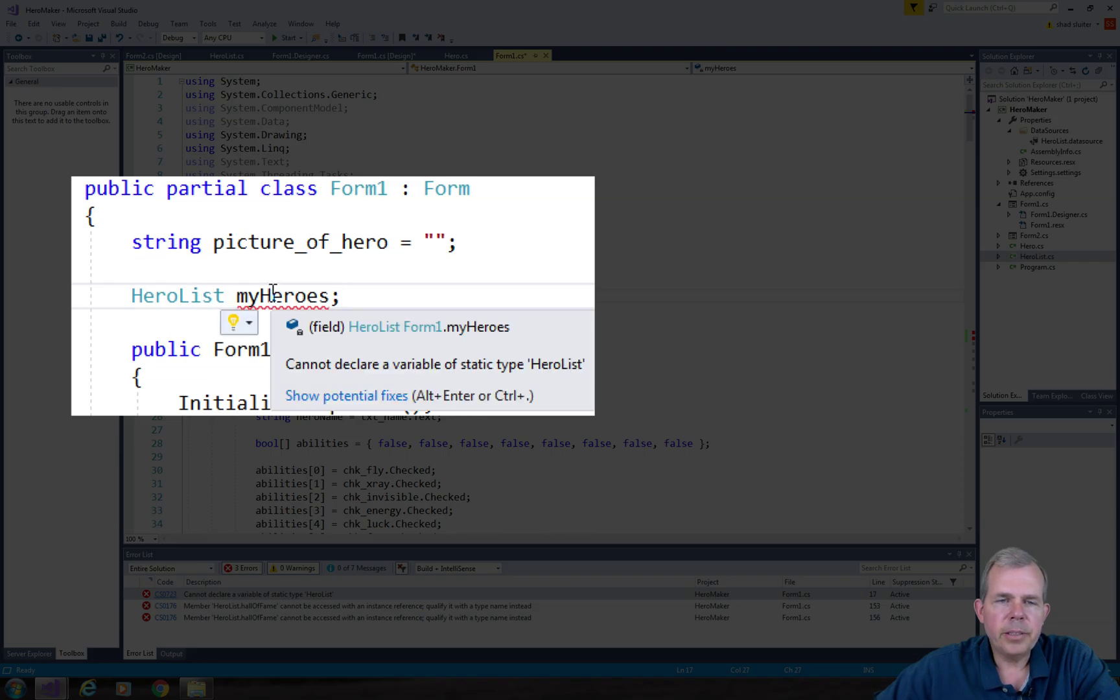
double_click(274, 291)
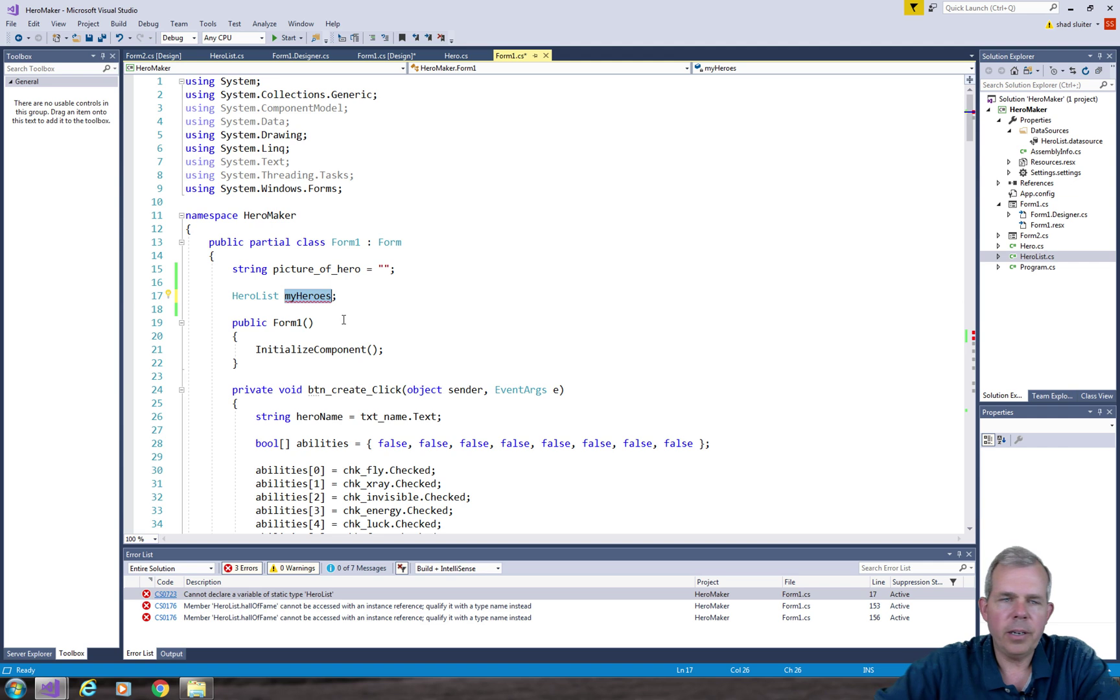
key(Delete)
drag(342, 296, 215, 295)
text(.)
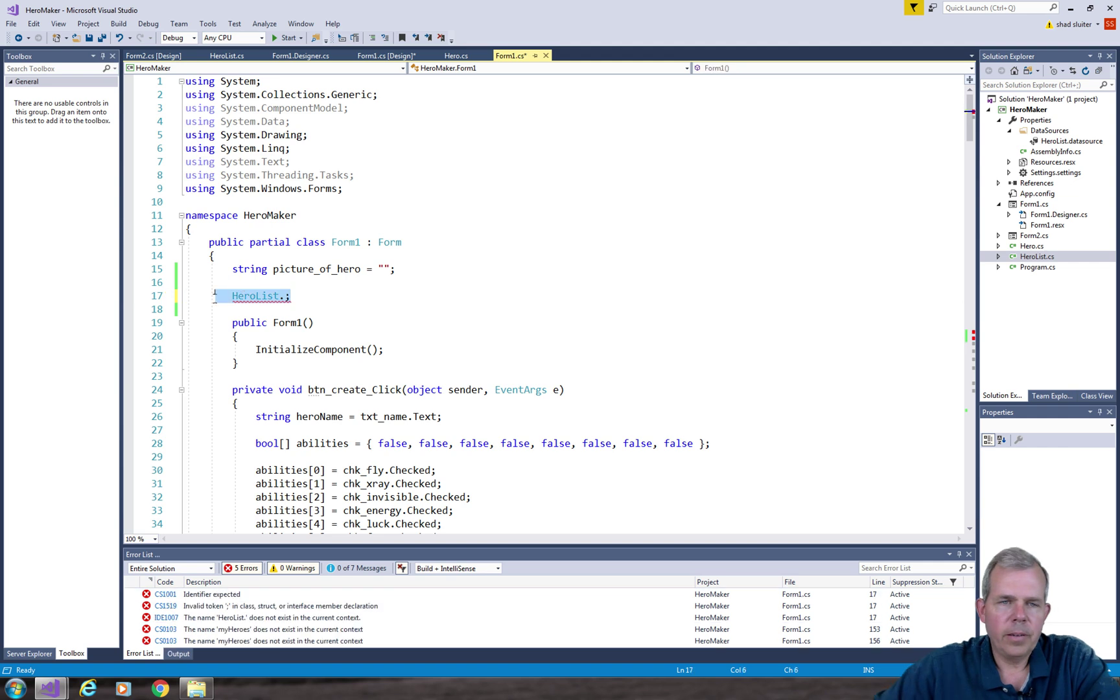
key(Delete)
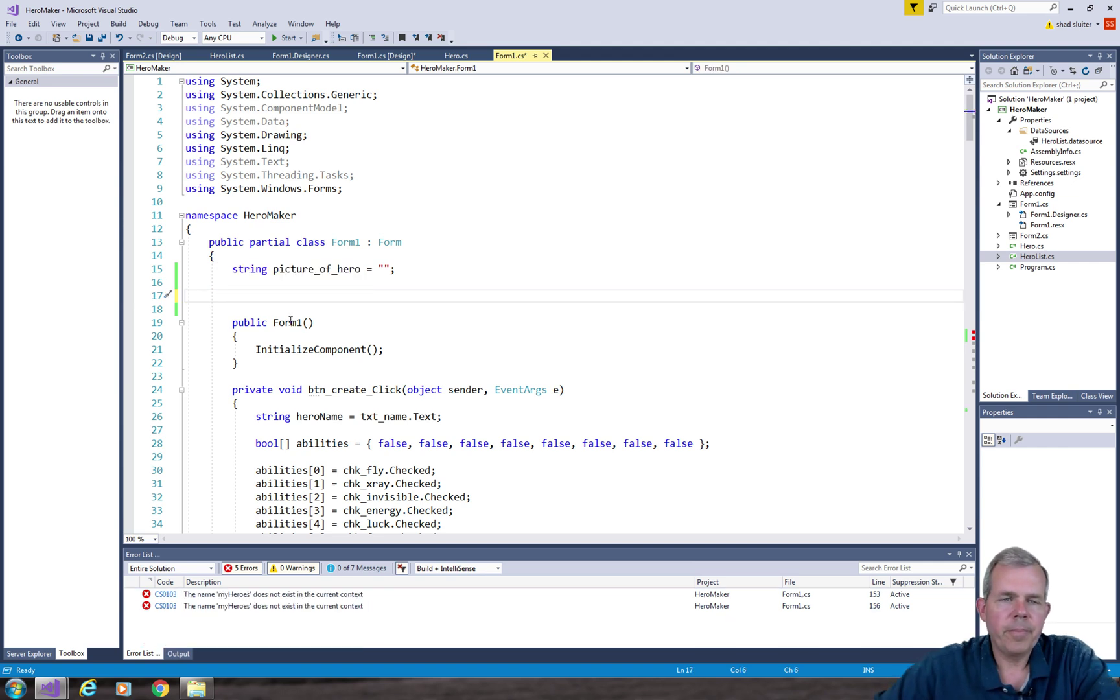
click(291, 322)
scroll(389, 424, down, 7)
scroll(390, 423, down, 12)
scroll(389, 423, down, 12)
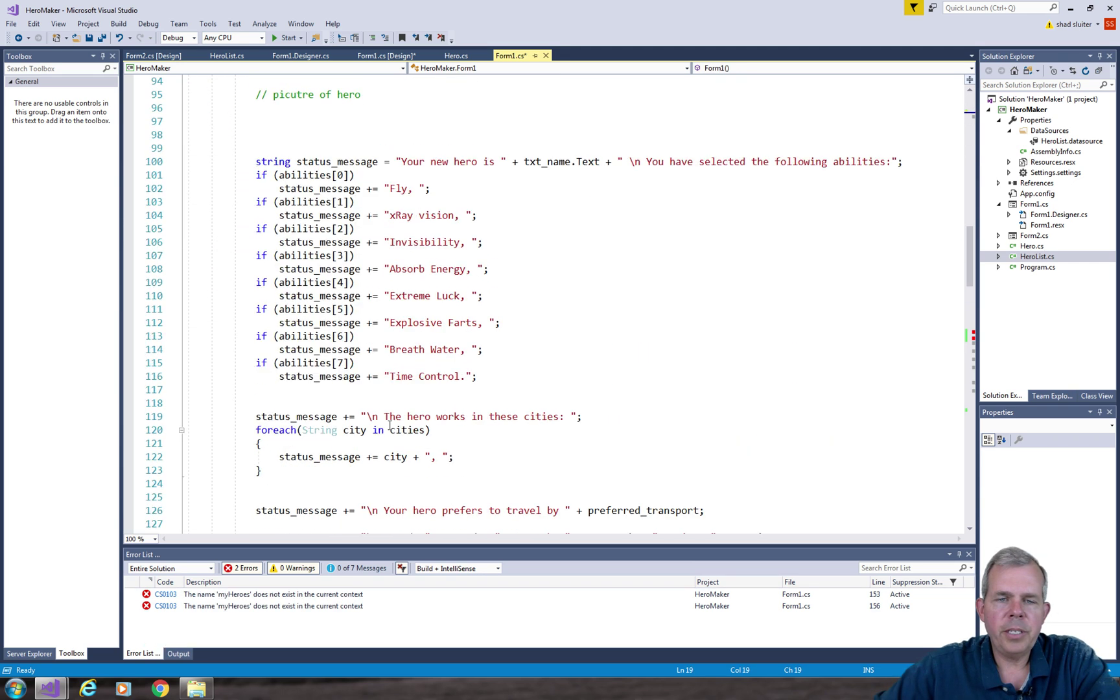
scroll(389, 424, down, 13)
scroll(389, 424, down, 4)
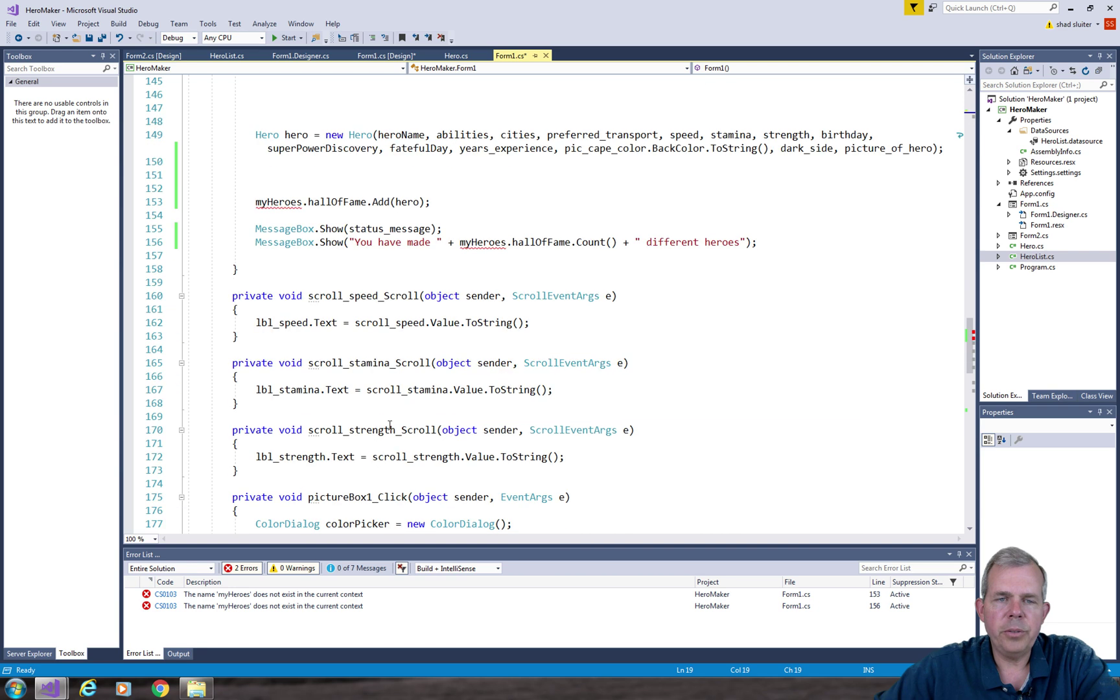
Replace the old myHeroes Add line with 'HeroList.hallOfFame.Add(hero);'
double_click(281, 201)
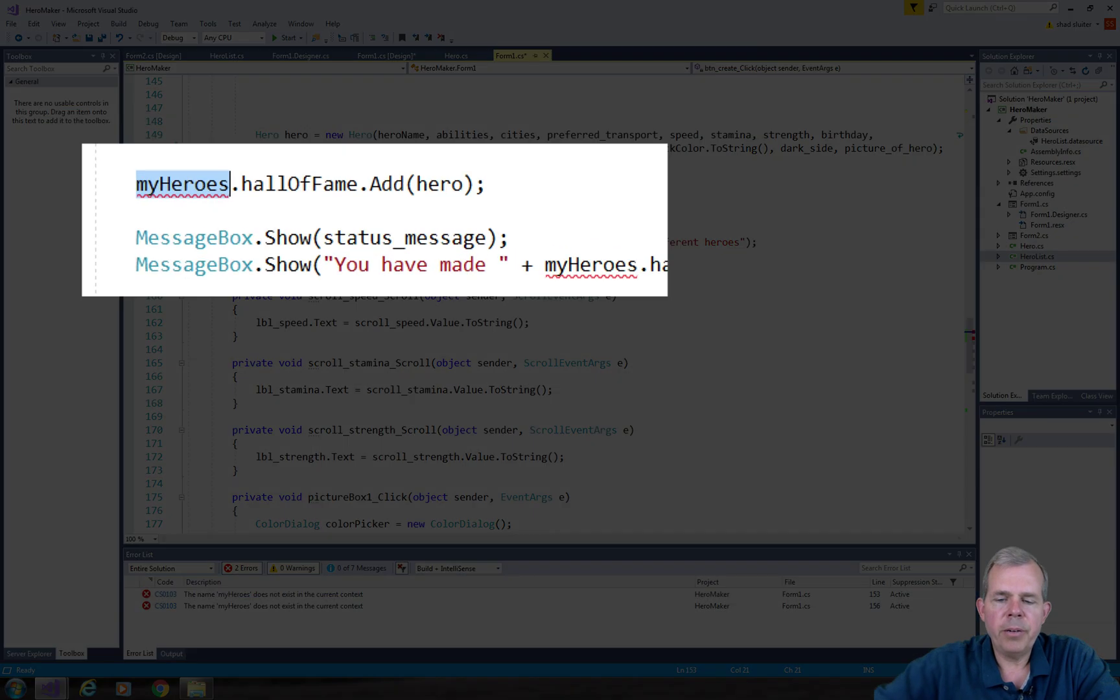
click(244, 188)
key(Return)
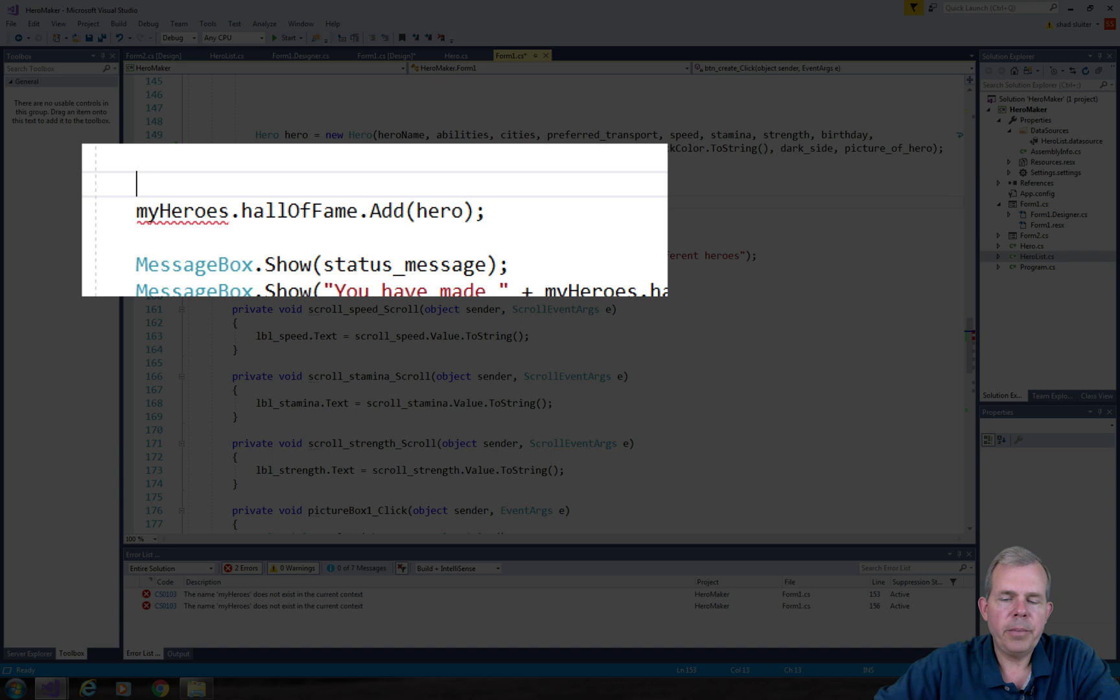
text(He)
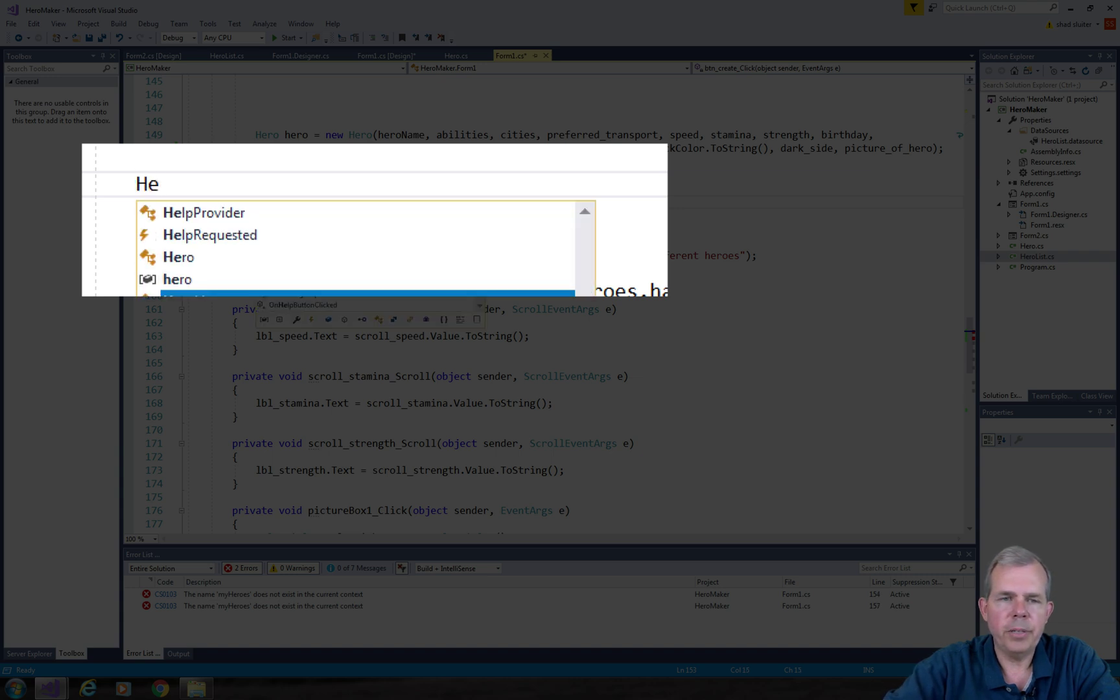
key(Tab)
text(.)
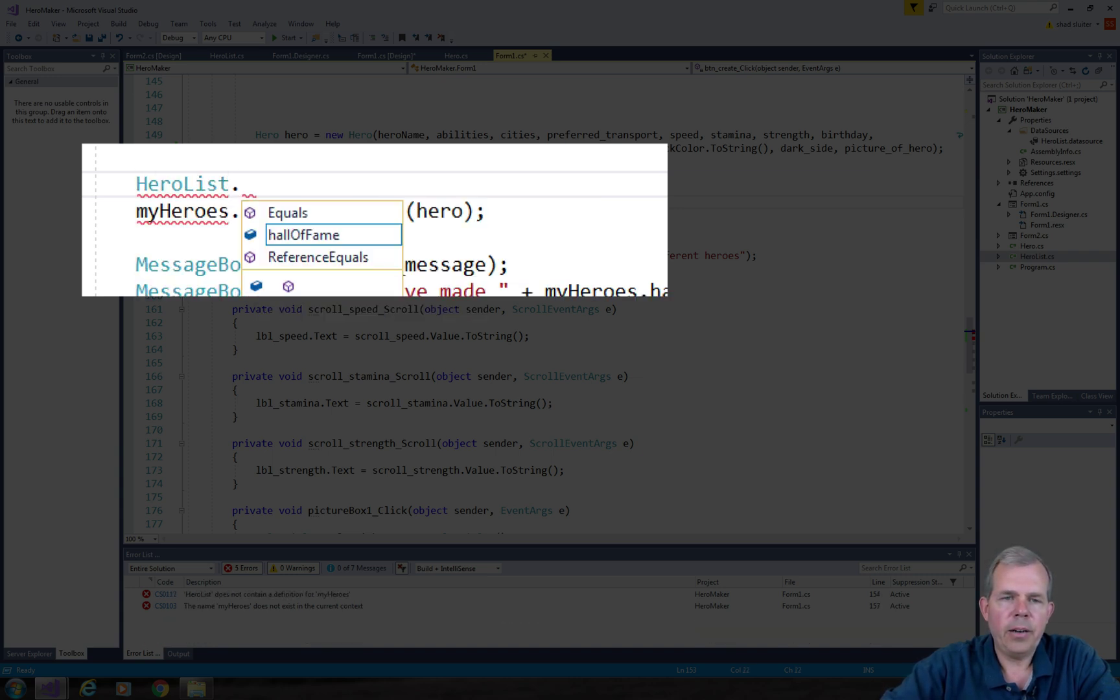
key(Tab)
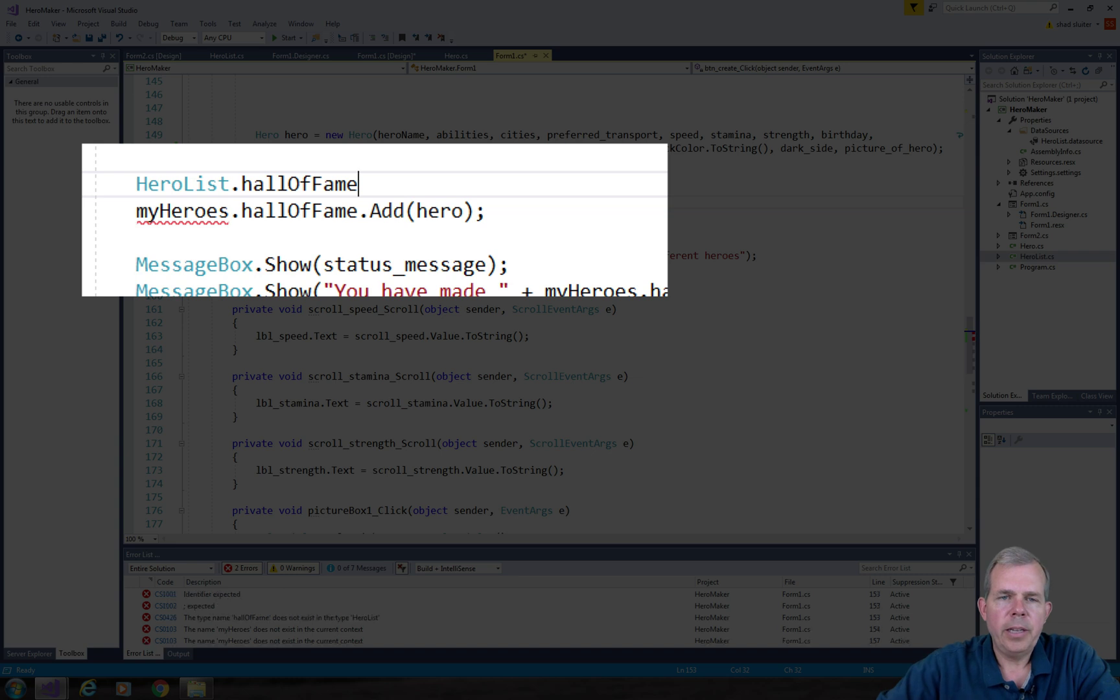
text(.Add()
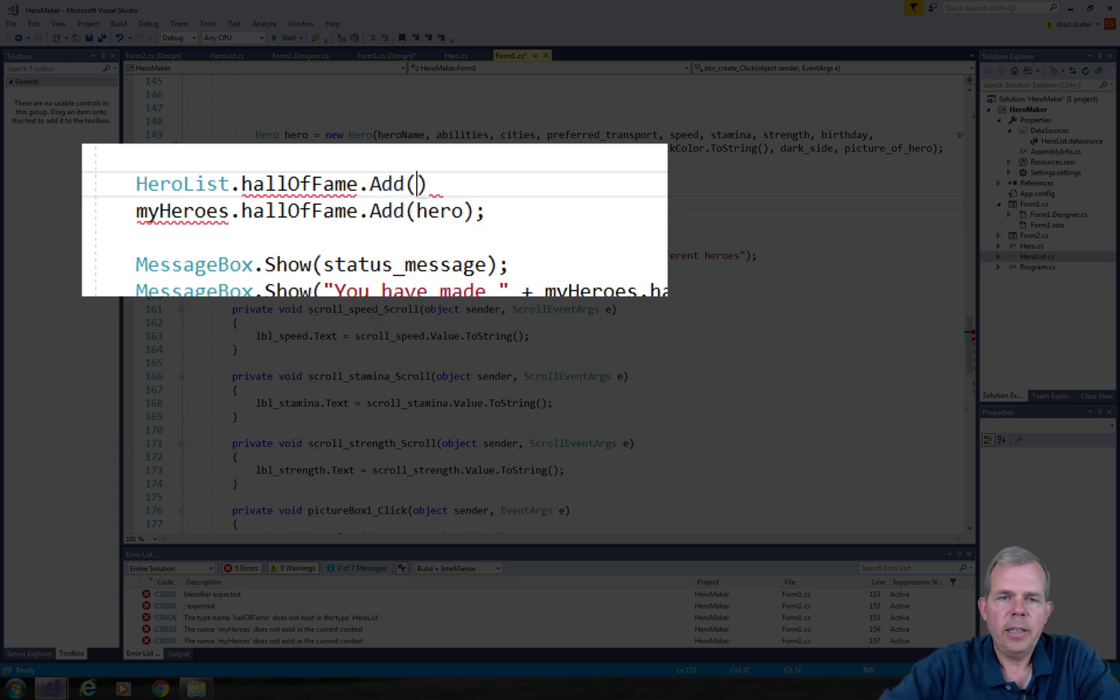
text(hero))
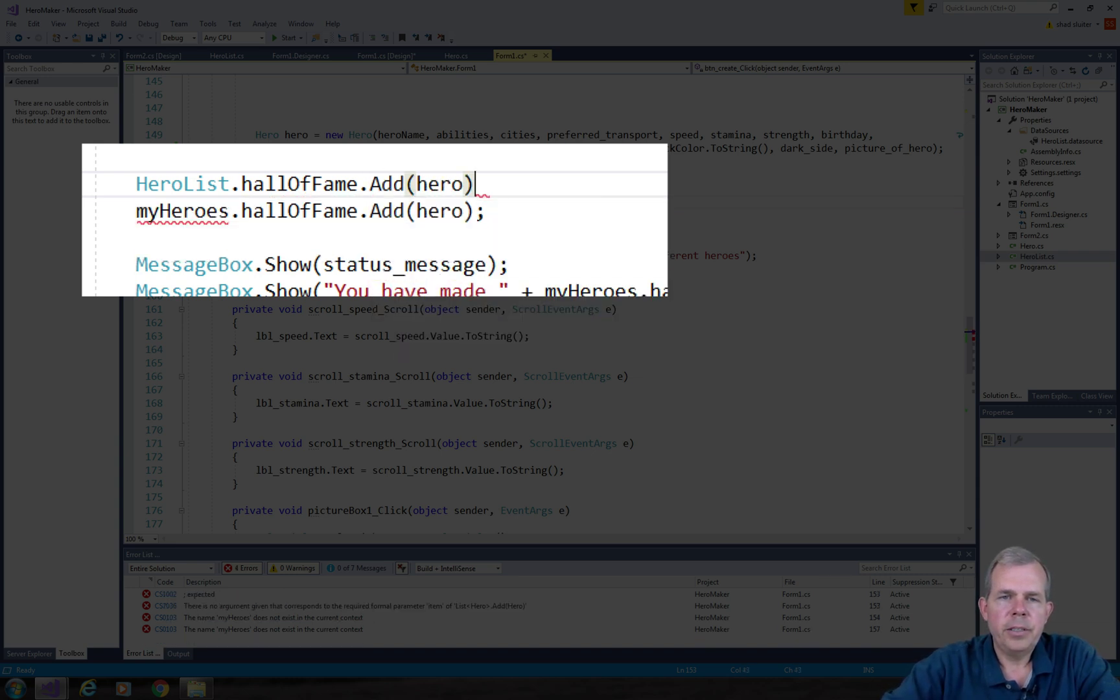
text(;)
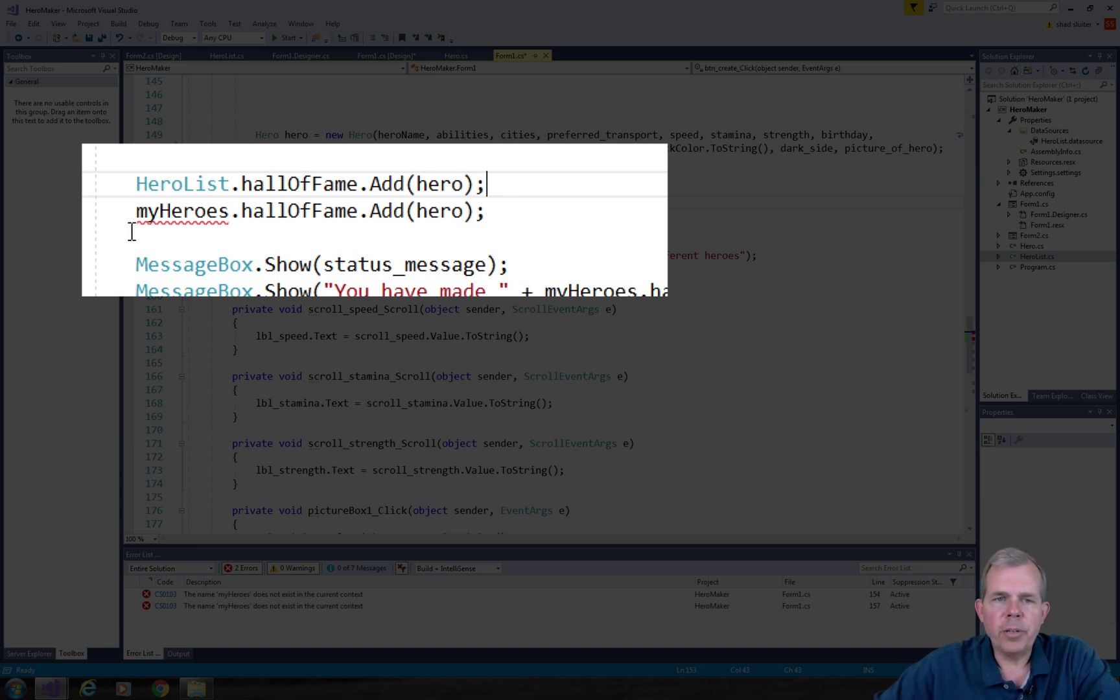
mouse_move(181, 211)
drag(138, 211, 512, 215)
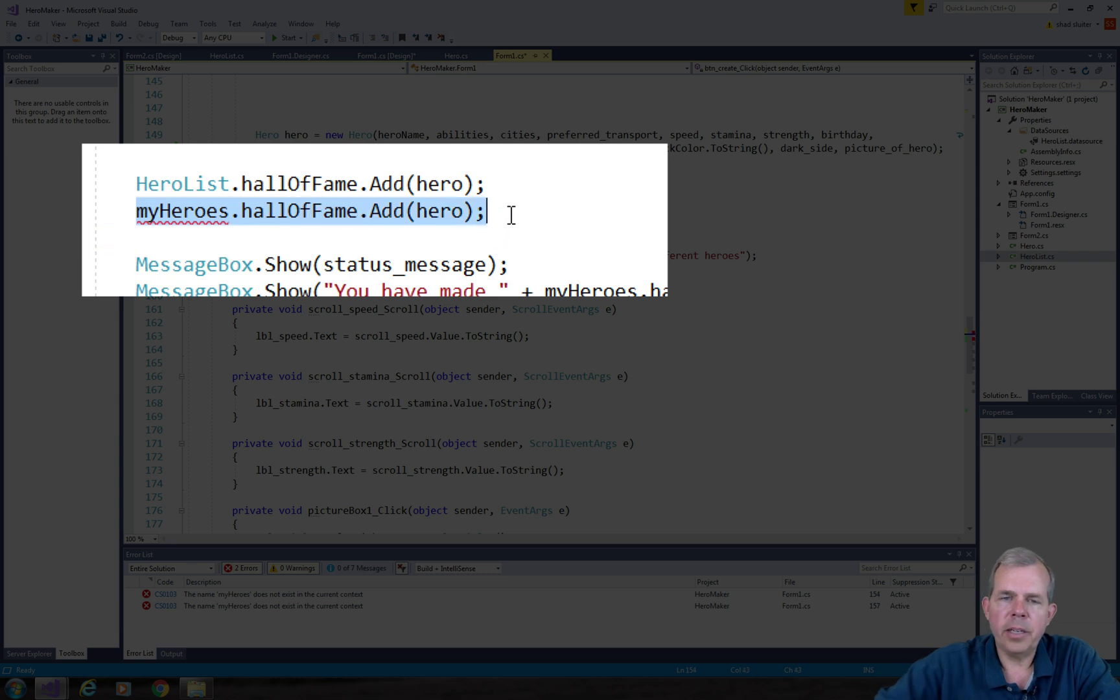
key(Delete)
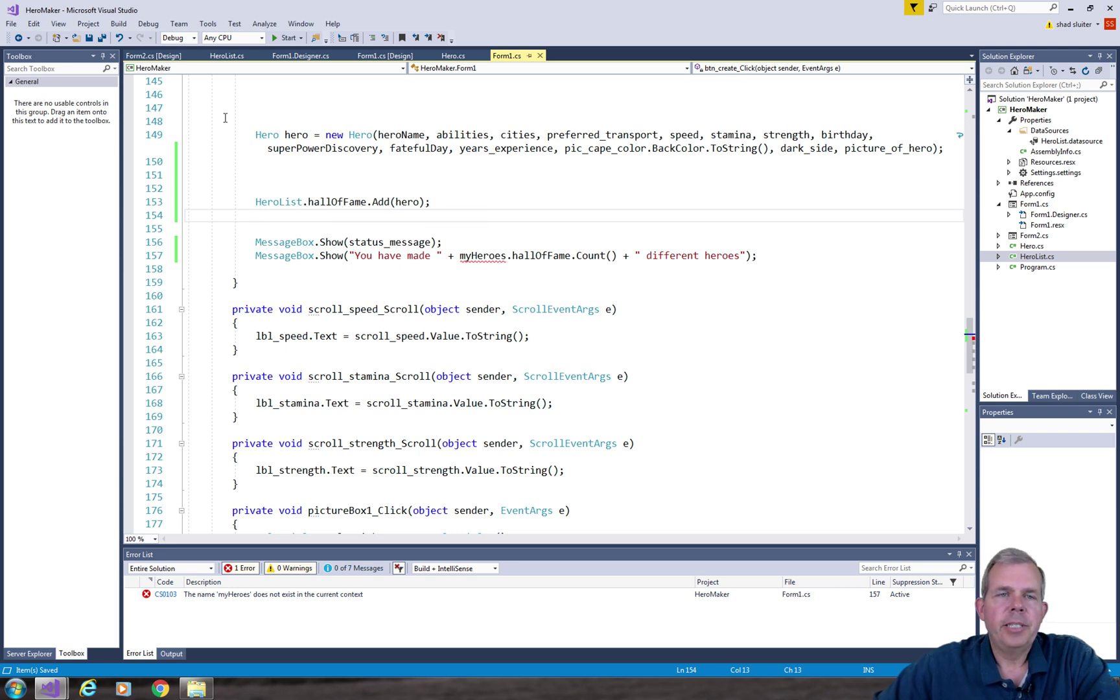
Rerun the build, decline the last build, and open the remaining myHeroes error
click(165, 55)
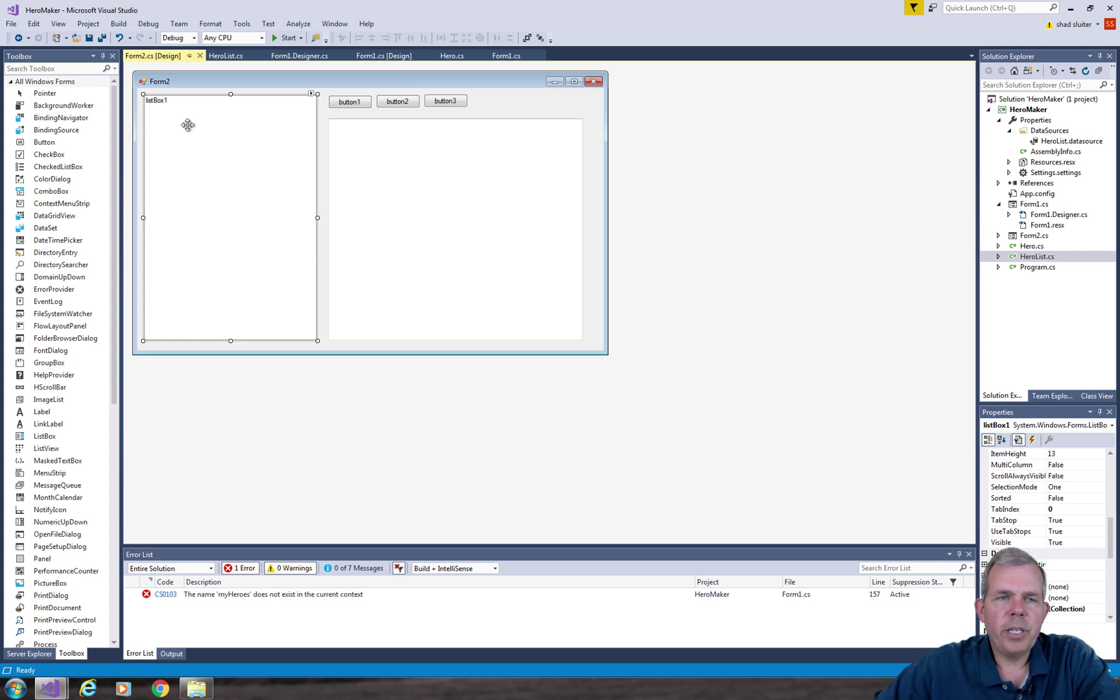
click(285, 38)
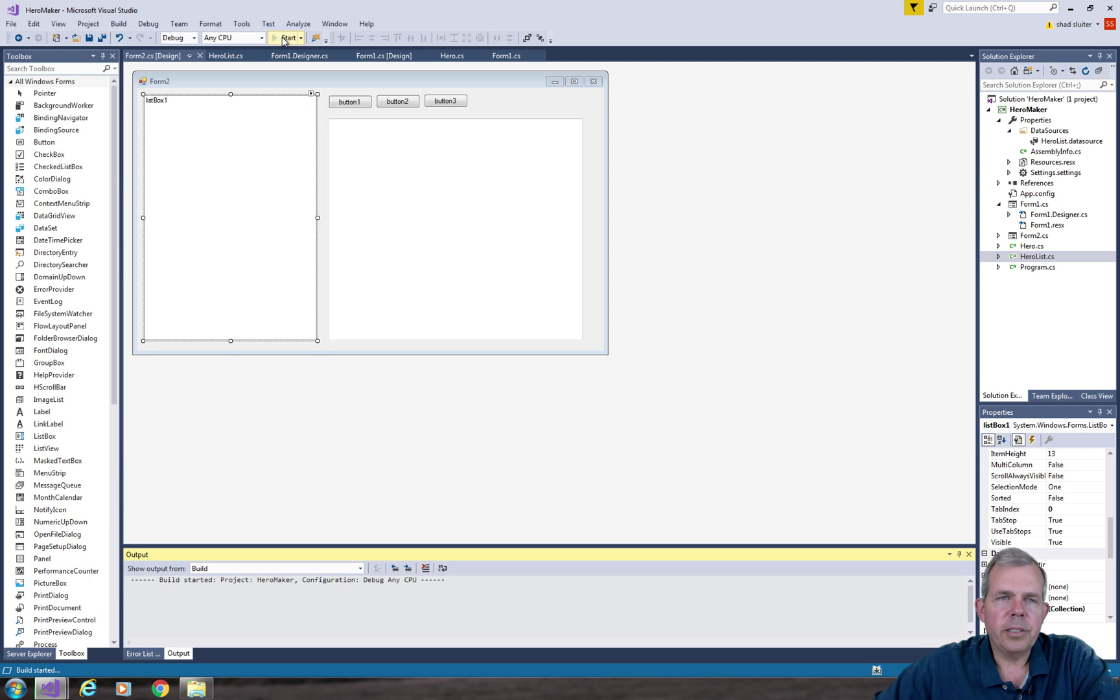
key(Return)
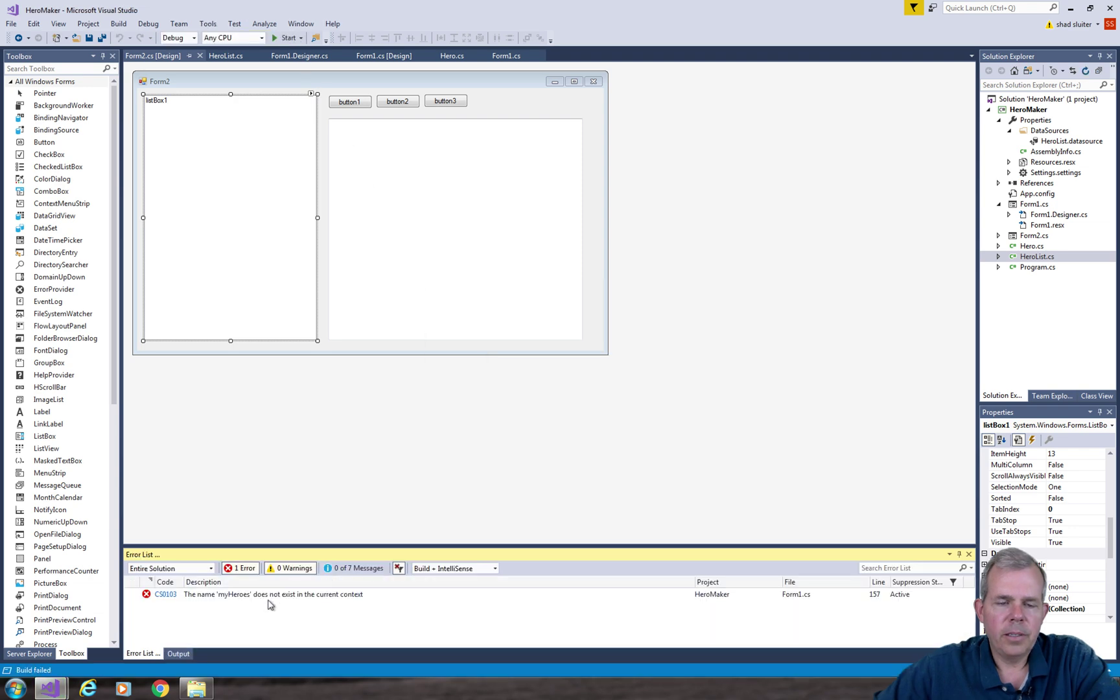
double_click(288, 600)
mouse_move(278, 330)
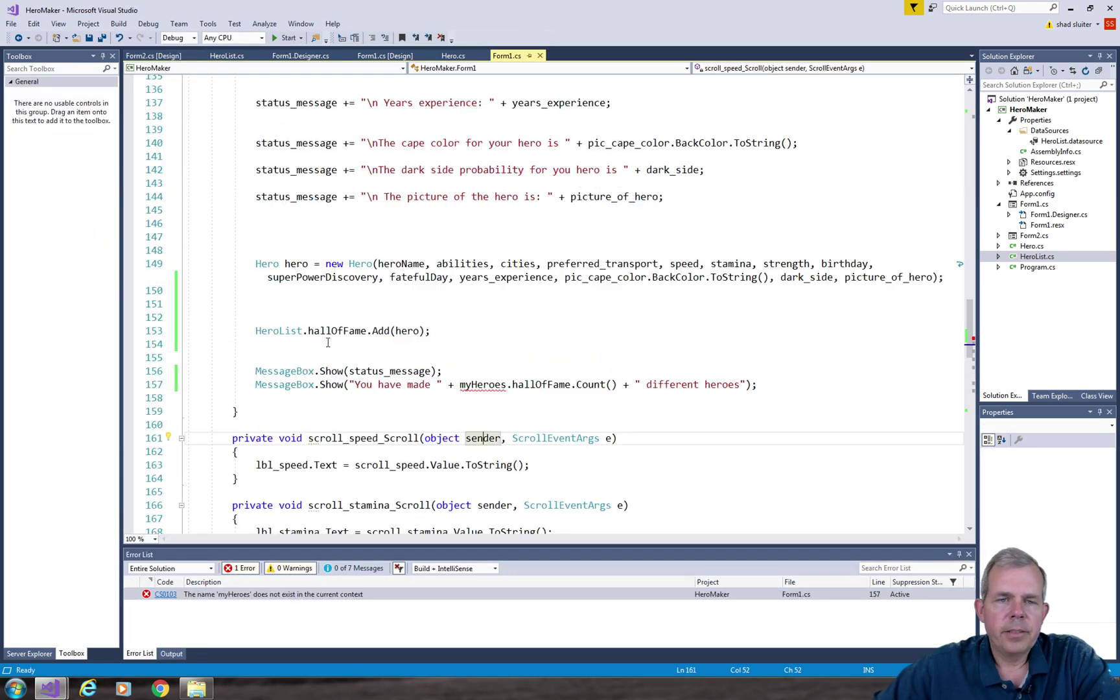
Change the hero-count message to use HeroList.hallOfFame.Count()
click(270, 343)
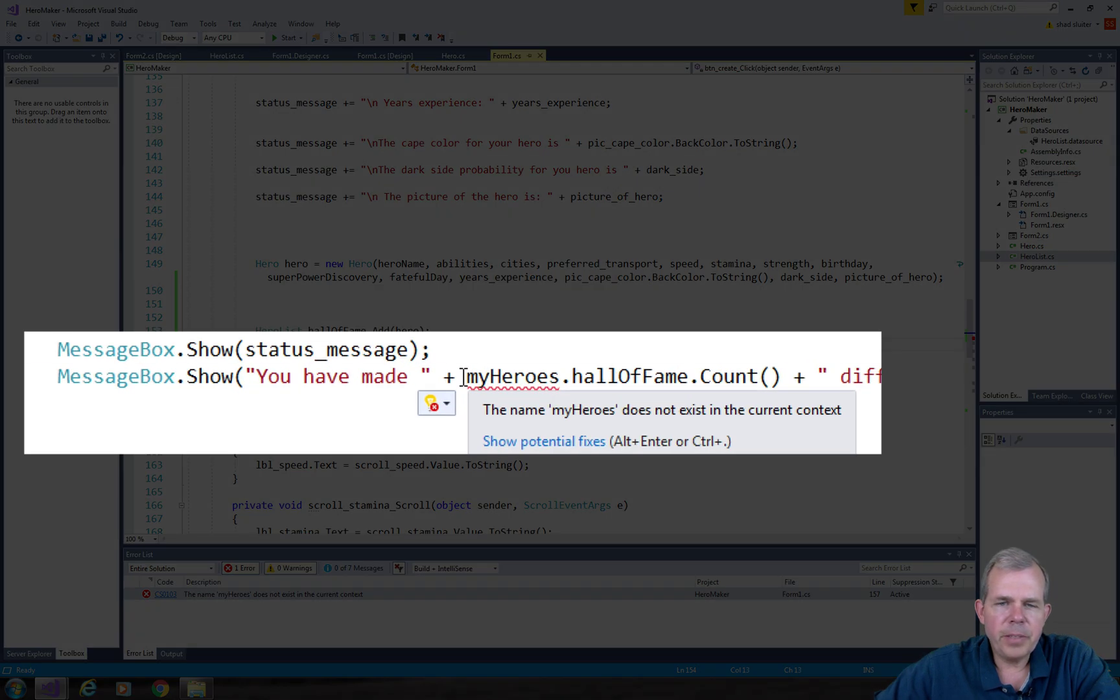
drag(463, 376, 559, 376)
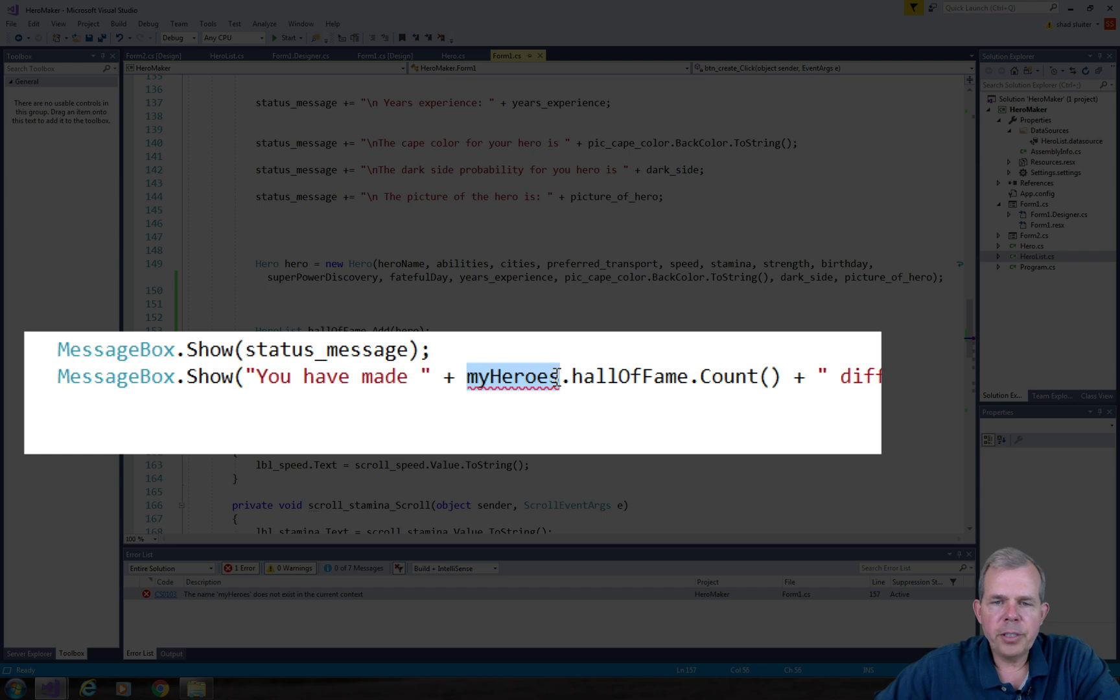
text(HeroList)
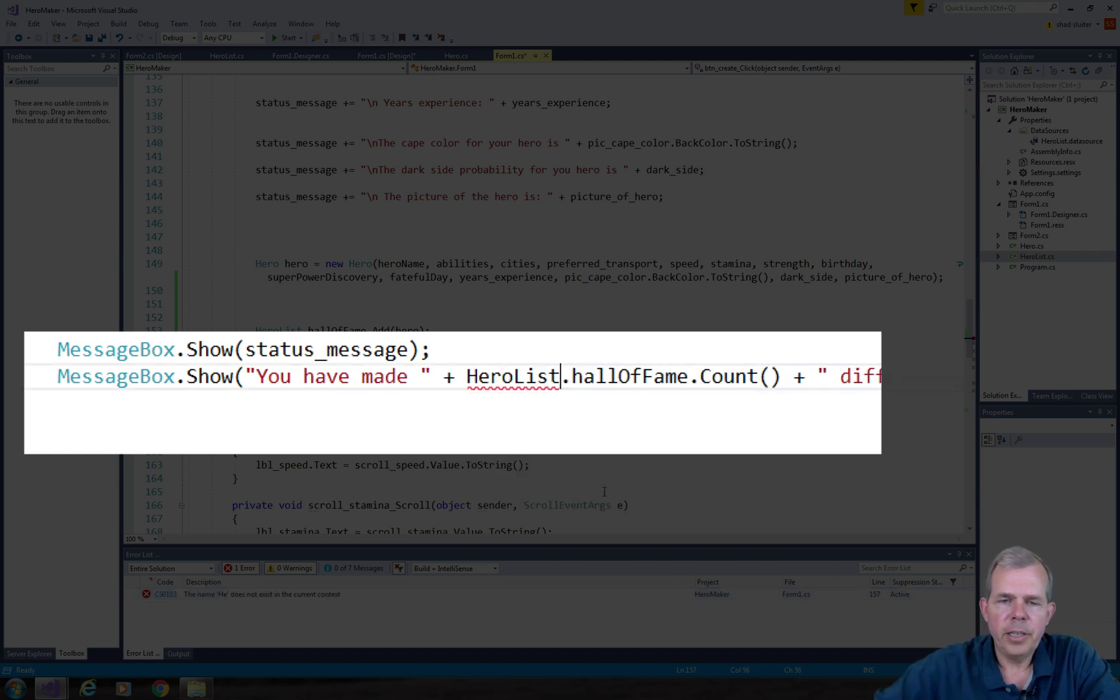
click(777, 344)
mouse_move(630, 376)
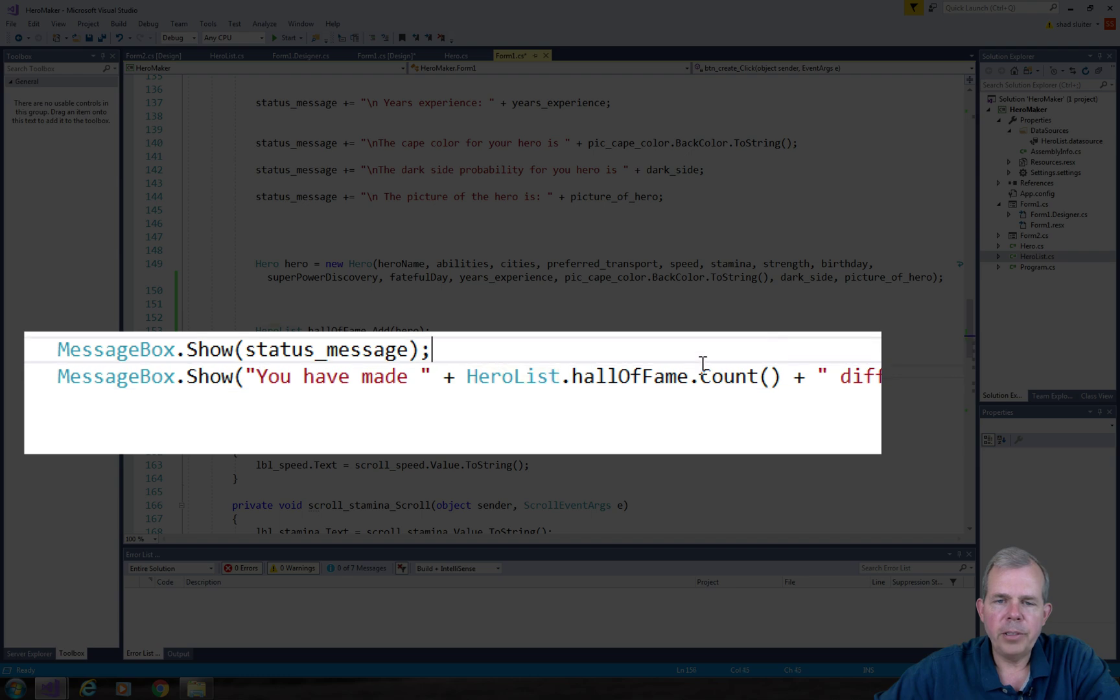
Save Form1.cs, run HeroMaker without errors, and close its window
key(ctrl+s)
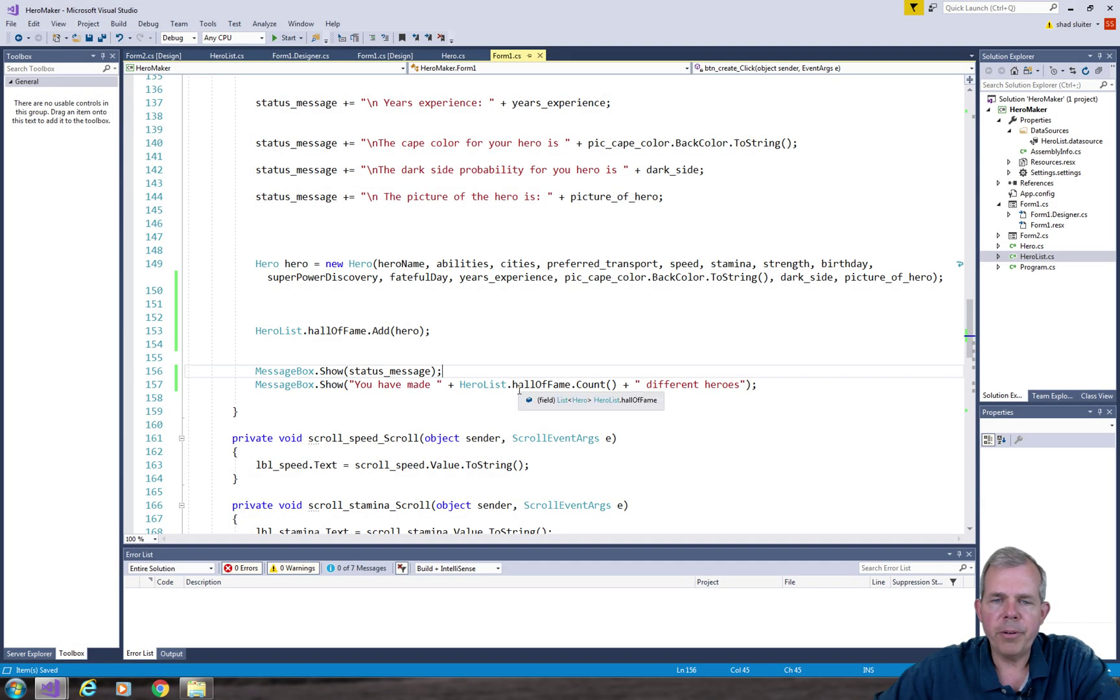
click(289, 38)
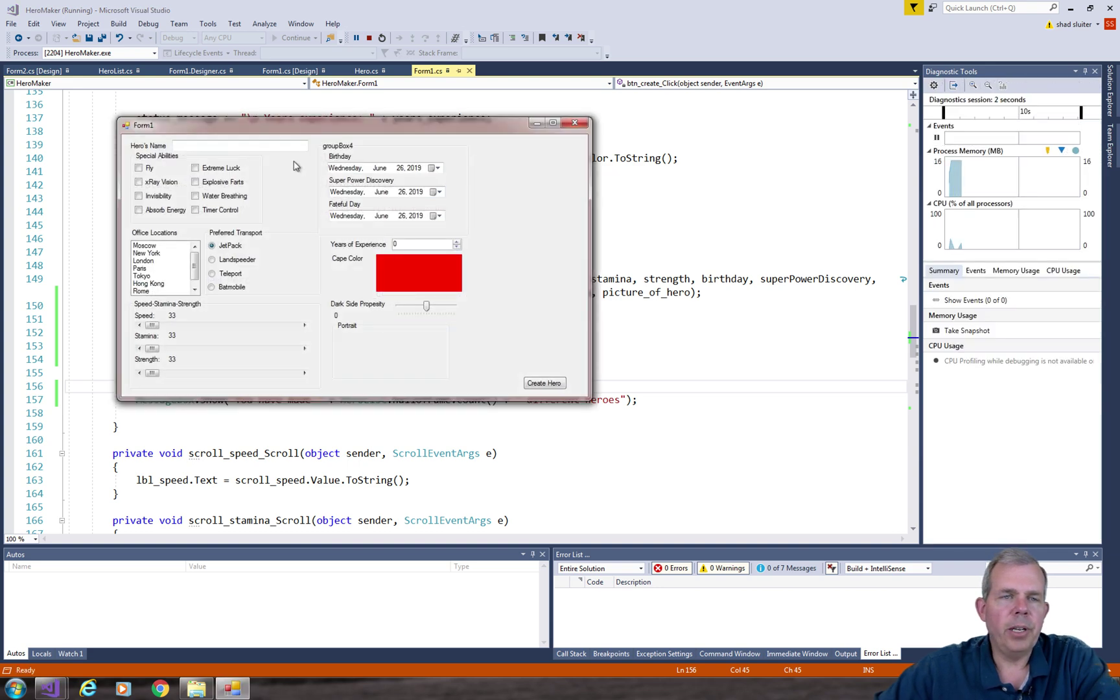
click(574, 124)
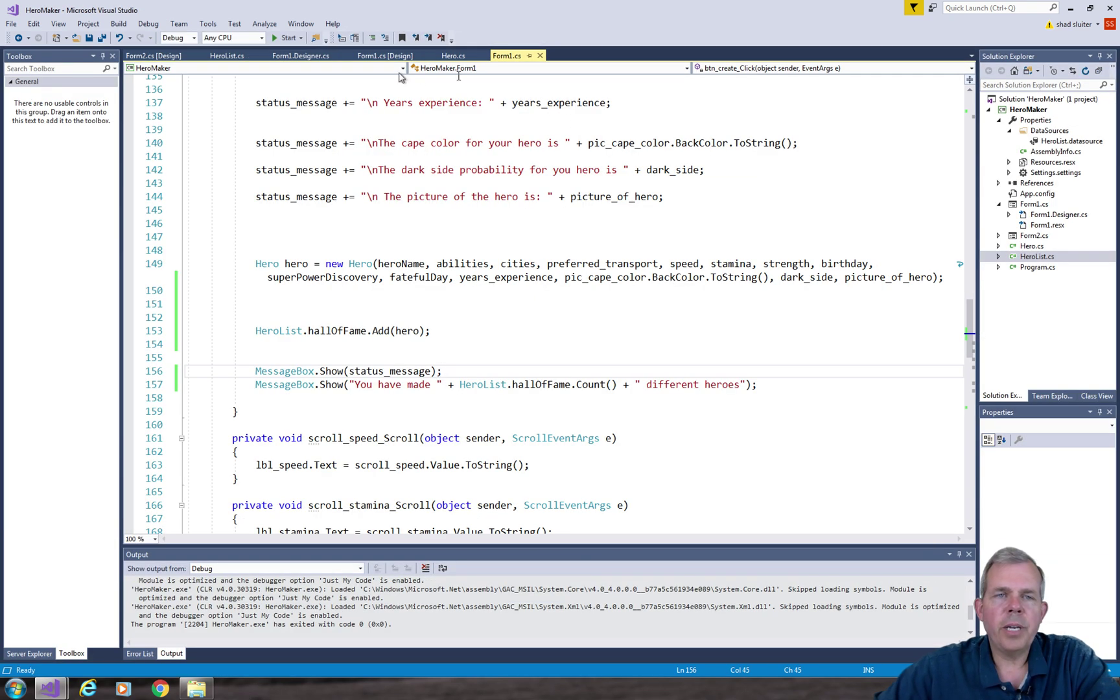
Open Form2's code using View Code from the form's designer
click(153, 55)
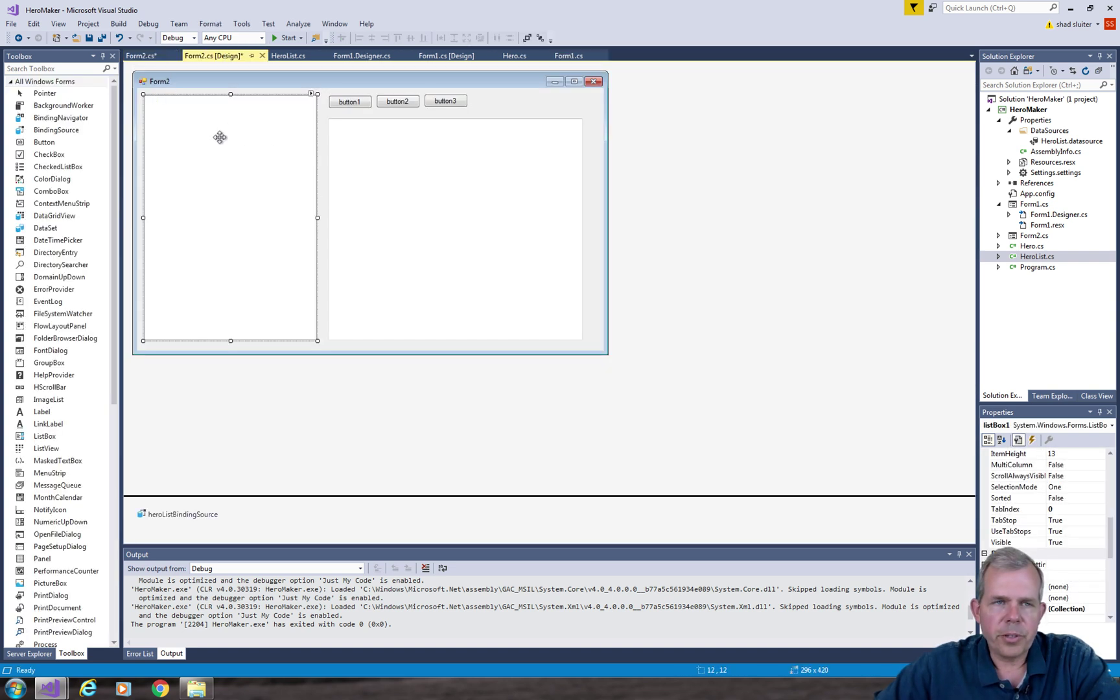
click(331, 138)
click(510, 109)
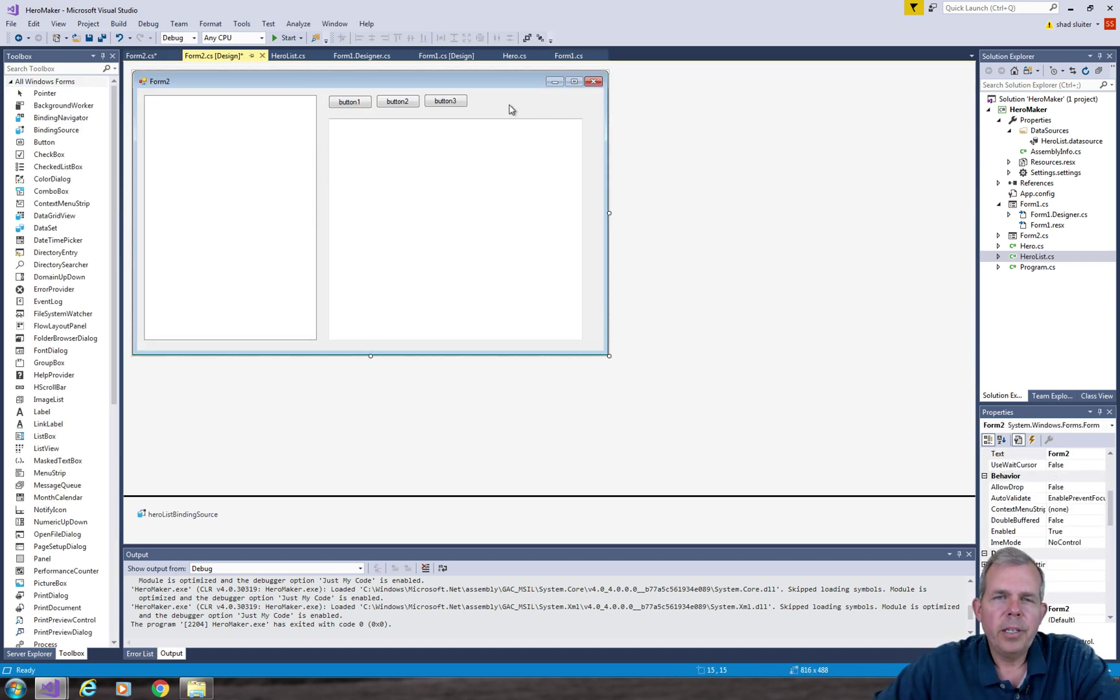
right_click(510, 107)
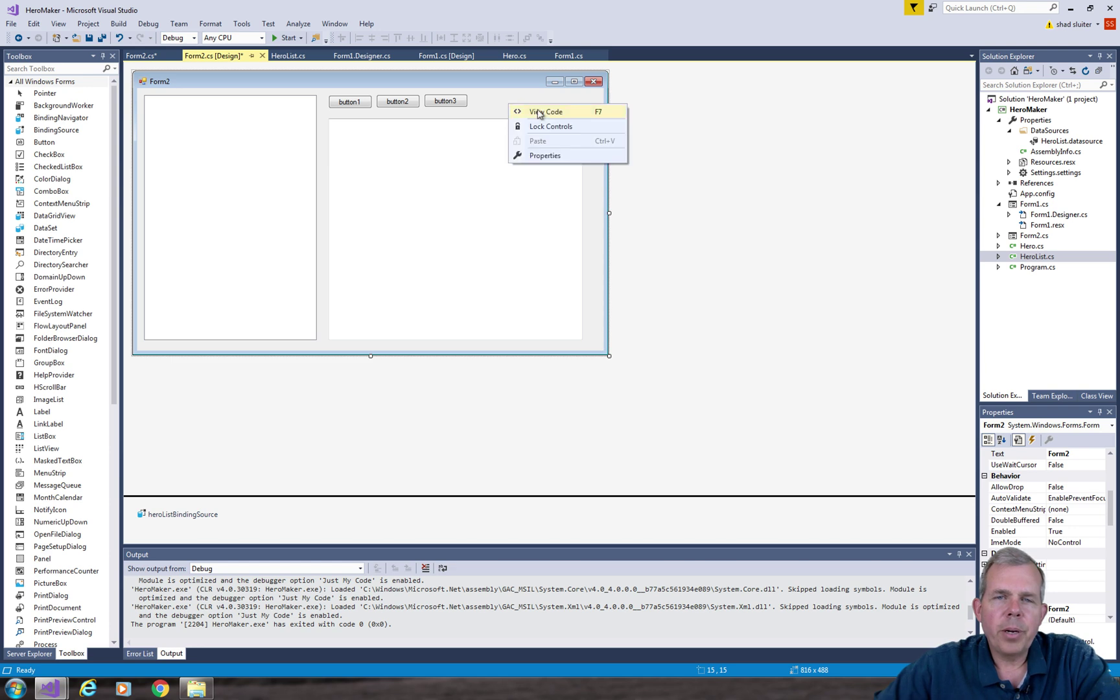
click(540, 112)
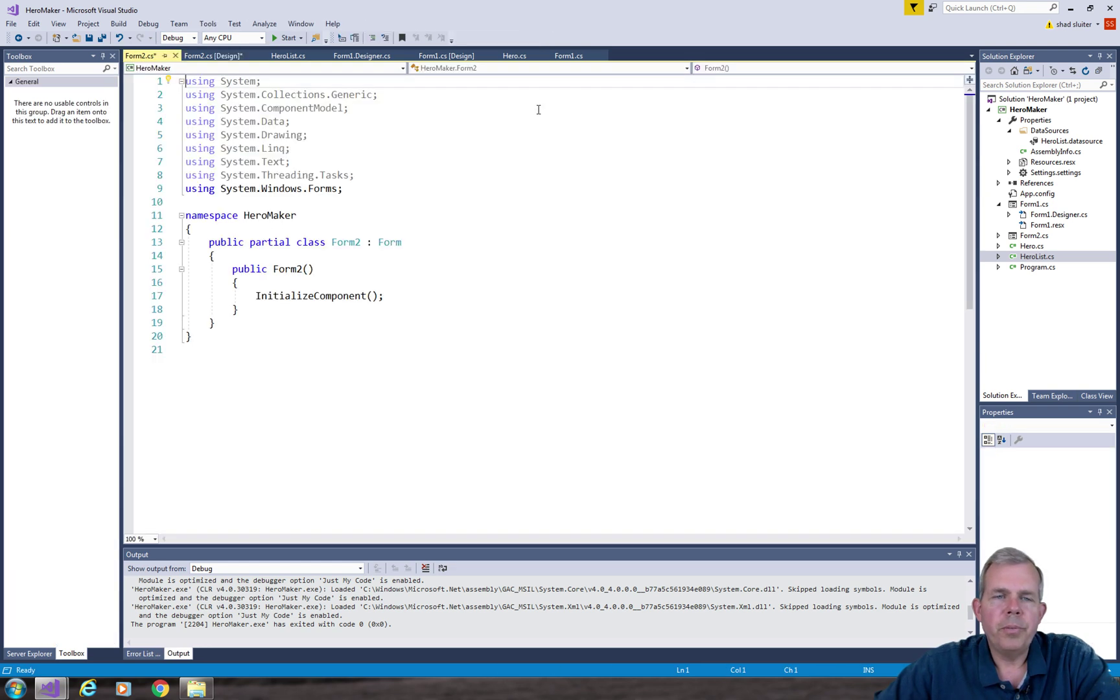
Declare 'BindingSource bs = new BindingSource();' after InitializeComponent() in Form2's constructor
click(406, 302)
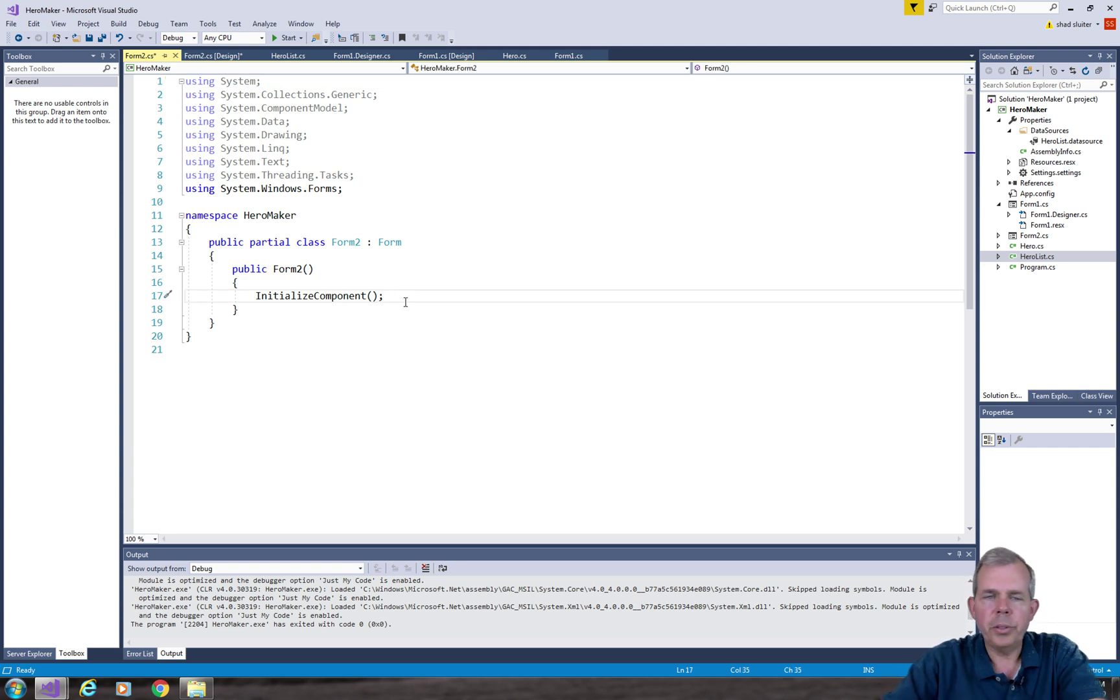
key(Return)
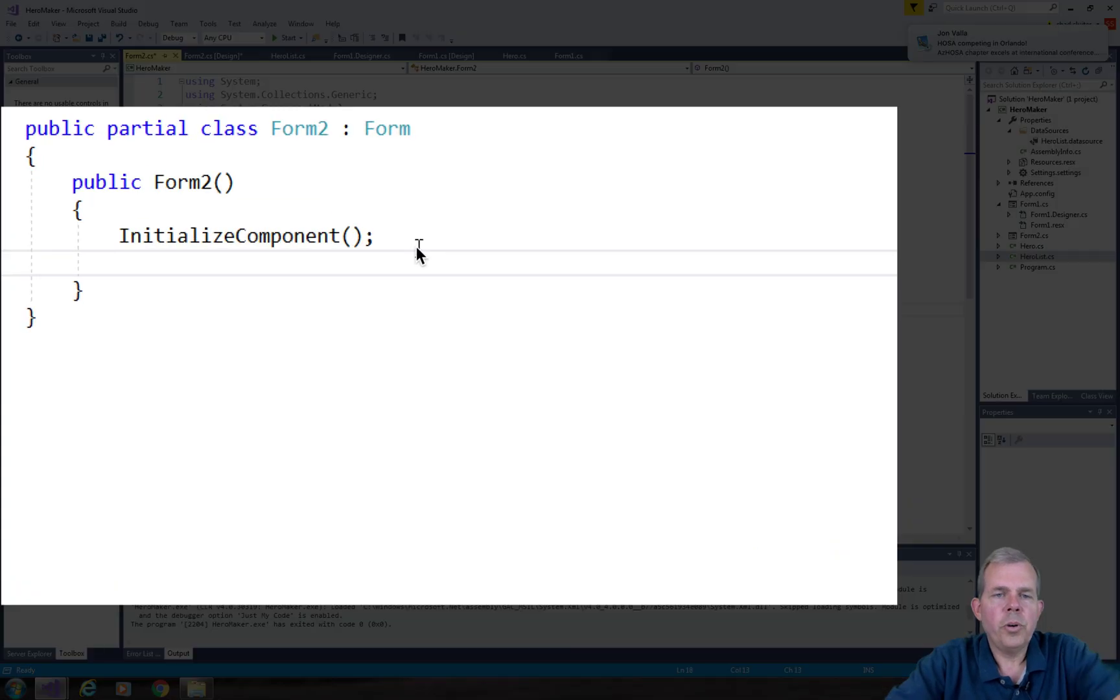
text(Bindin)
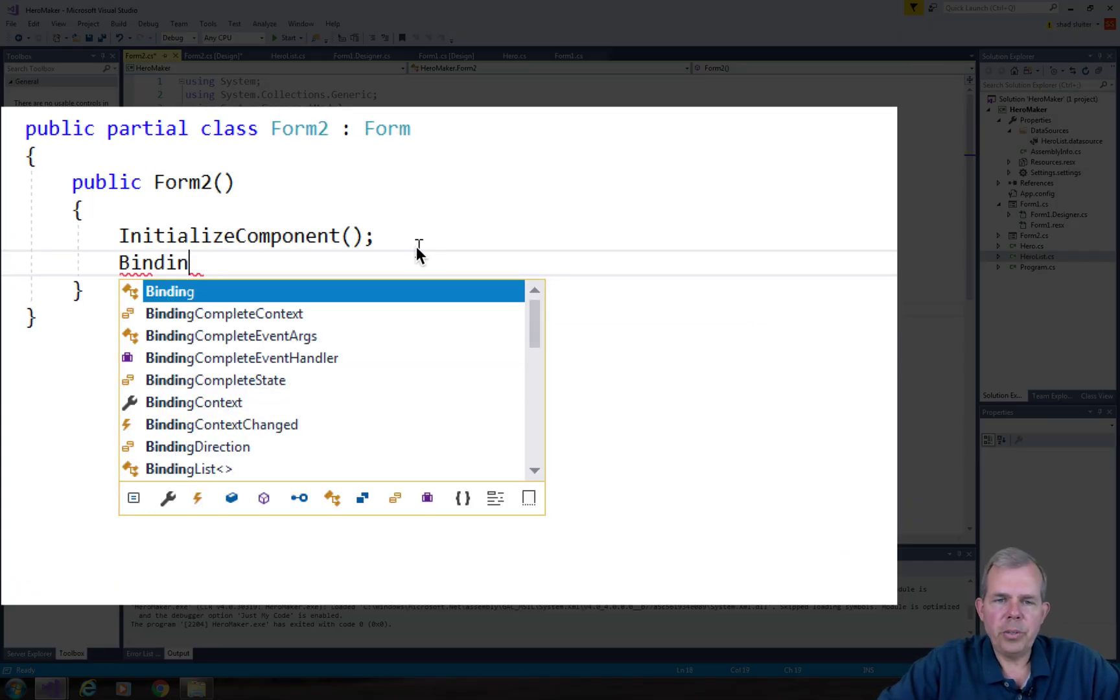
text(gSou)
key(Tab)
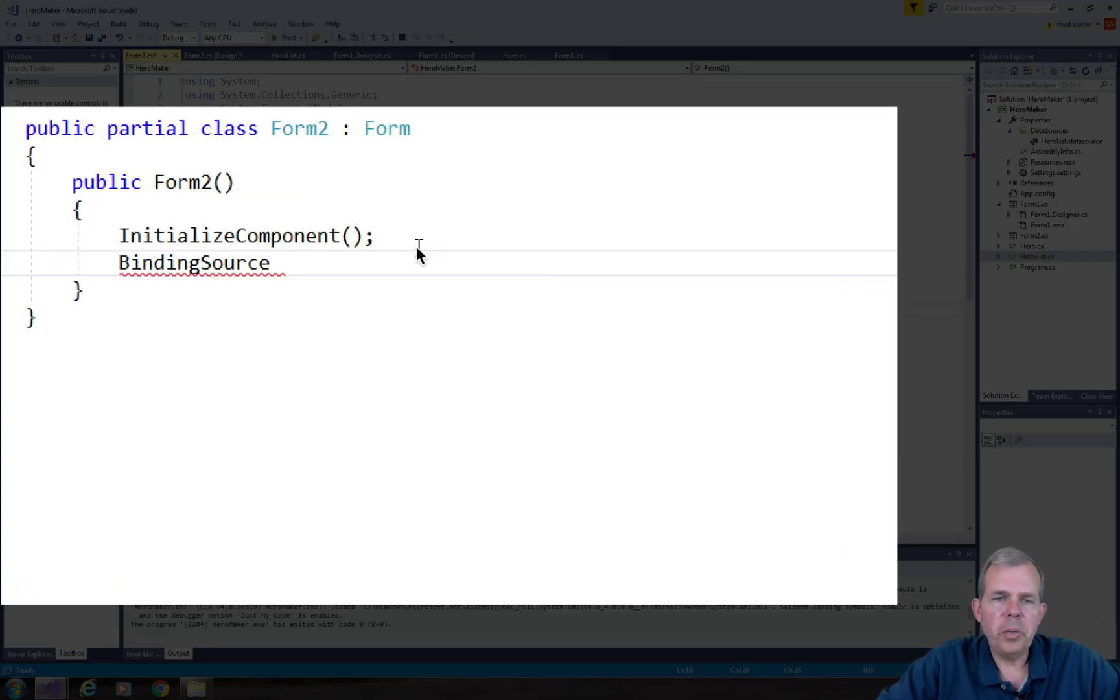
text( bs = n)
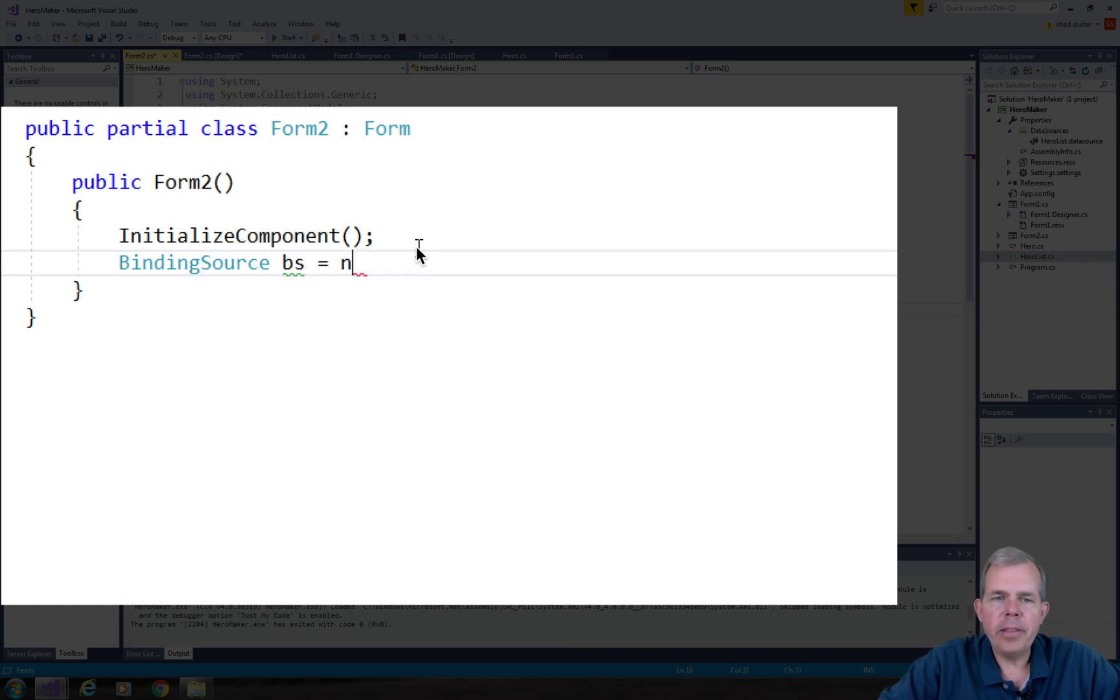
text(ew Bin)
key(Tab)
text(()
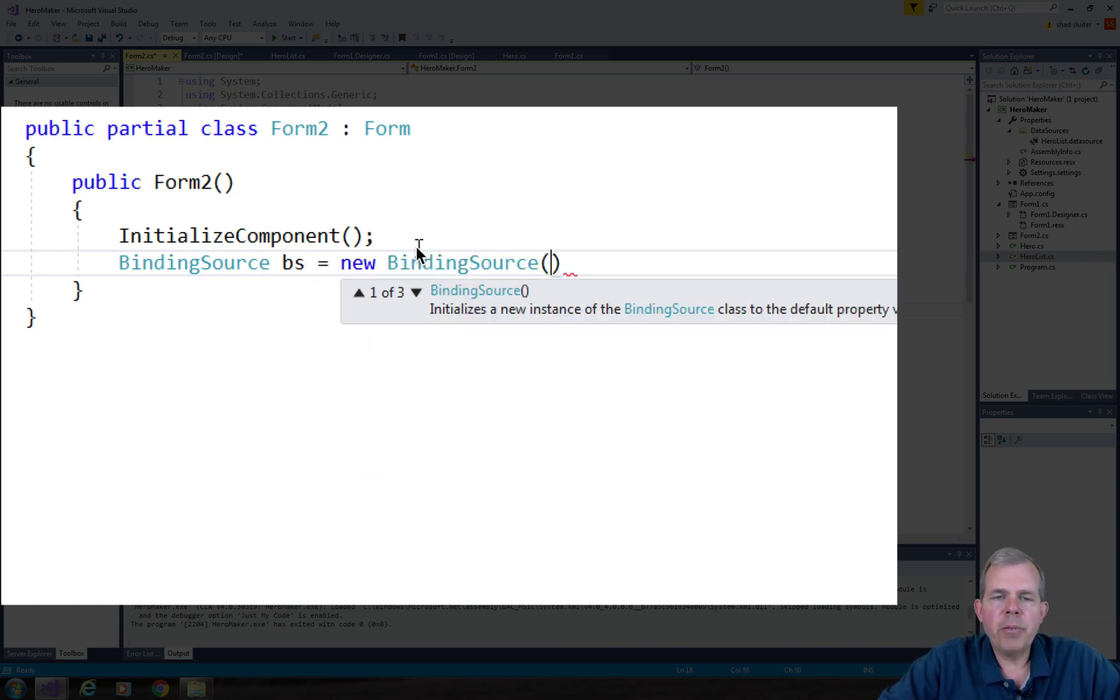
text();)
key(Return)
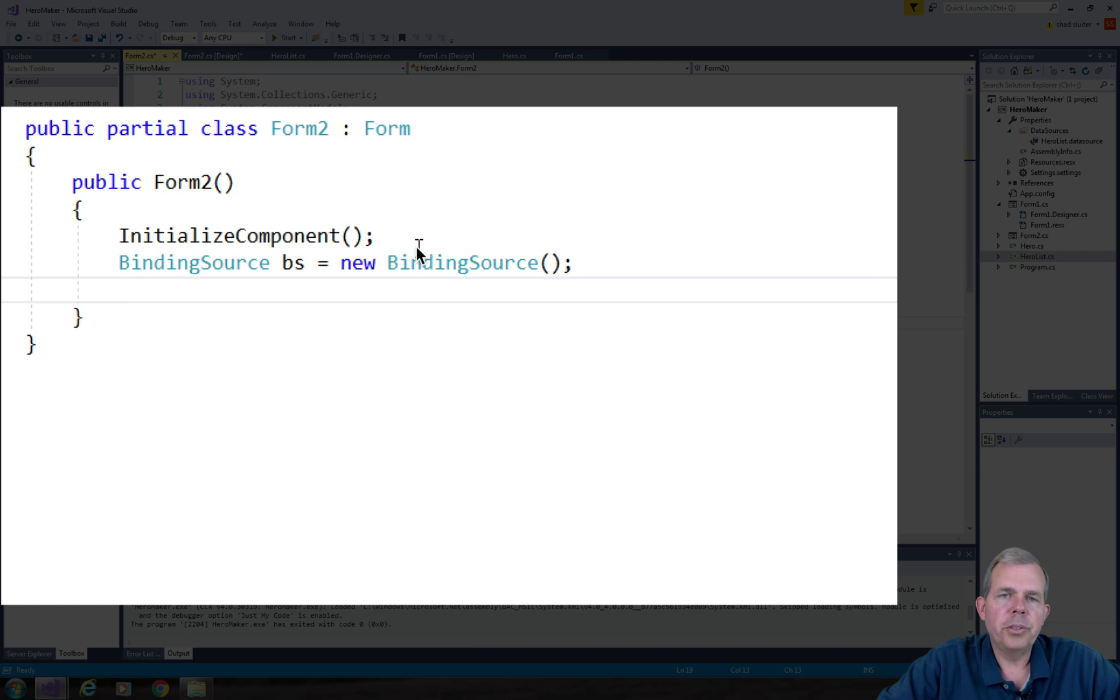
text(bs.data)
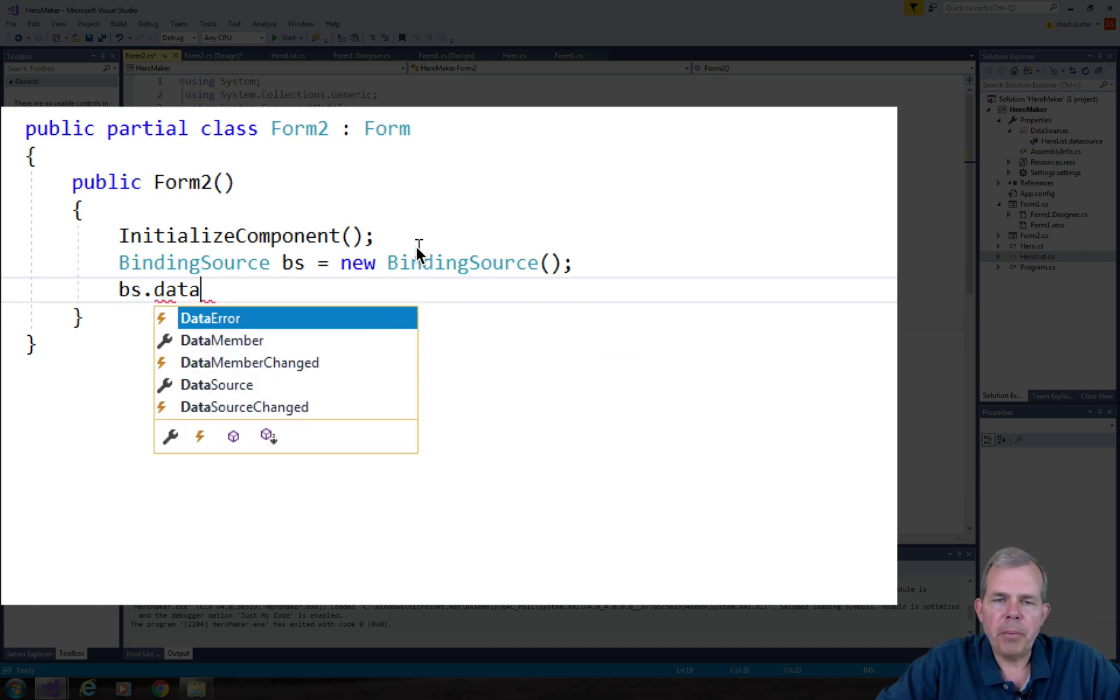
Set bs.DataSource to HeroList.hallOfFame
key(Down)
key(Down)
key(Down)
key(Tab)
text(= )
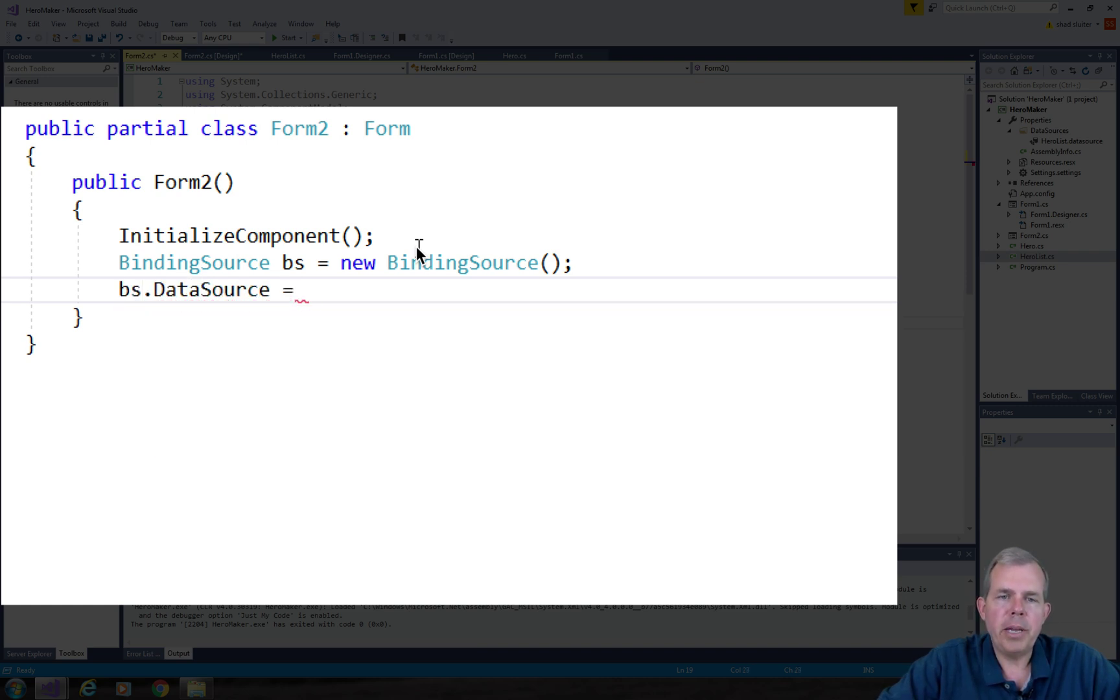
text(He)
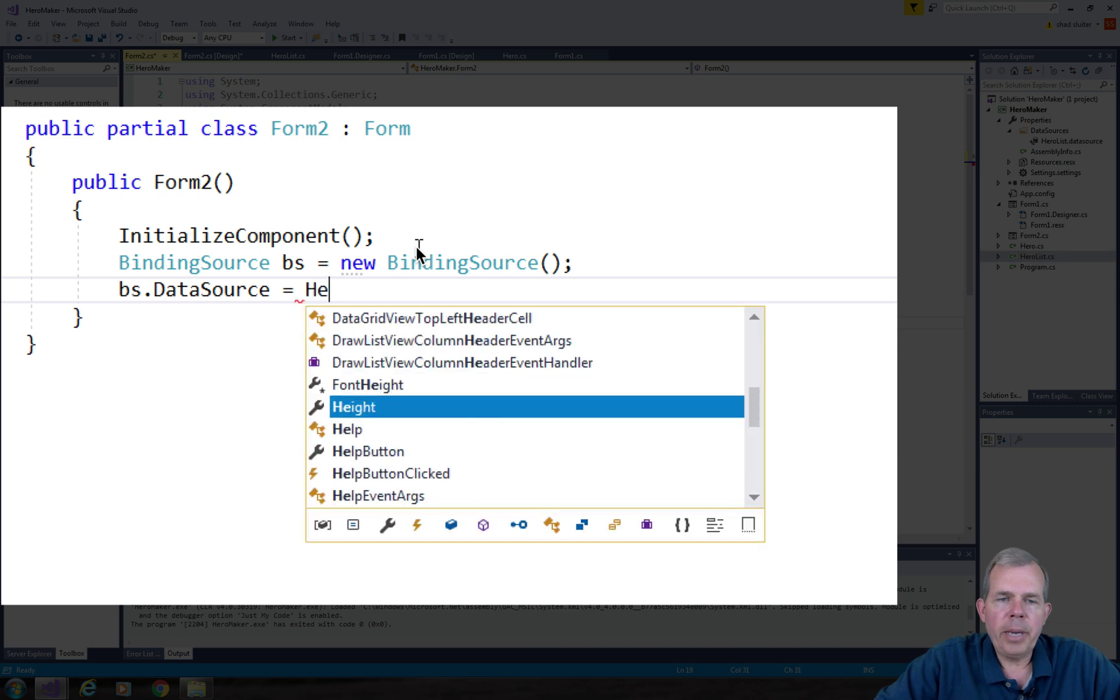
text(roList.)
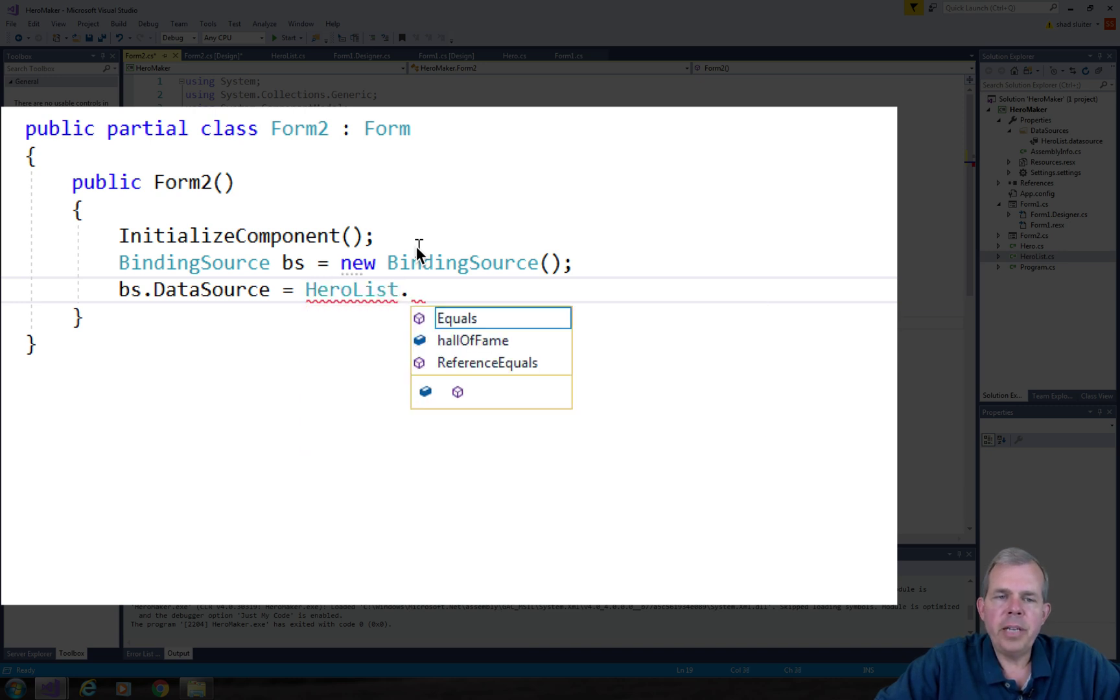
key(Down)
key(Tab)
text(;)
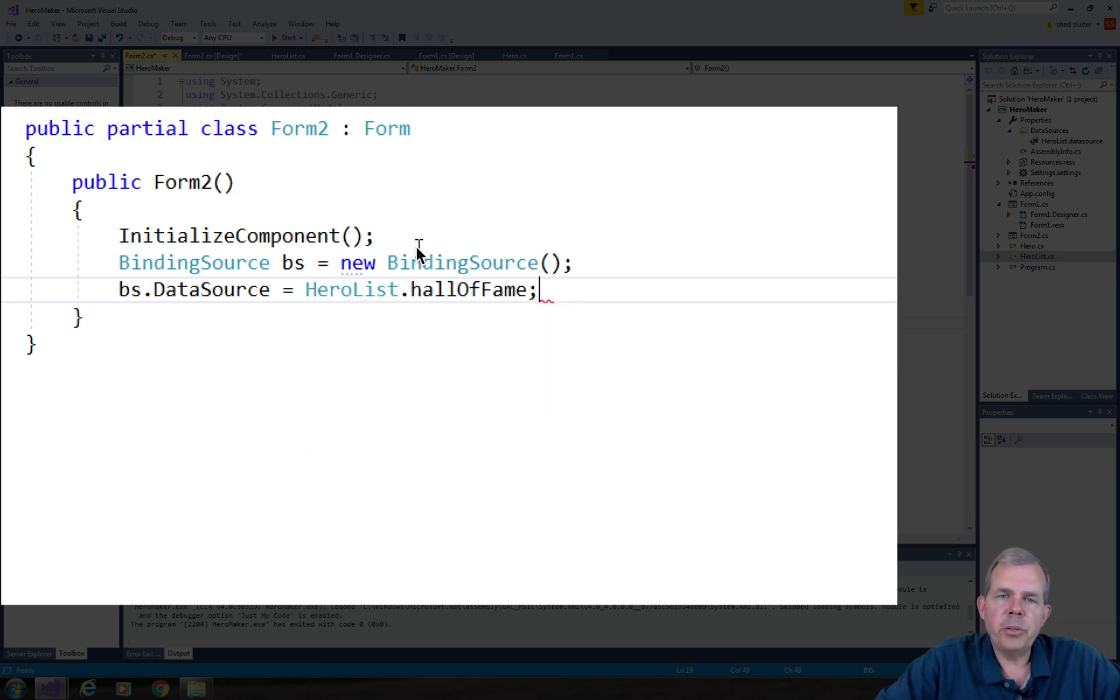
Begin the listBox1.DataSource = bs assignment on the next line
key(Return)
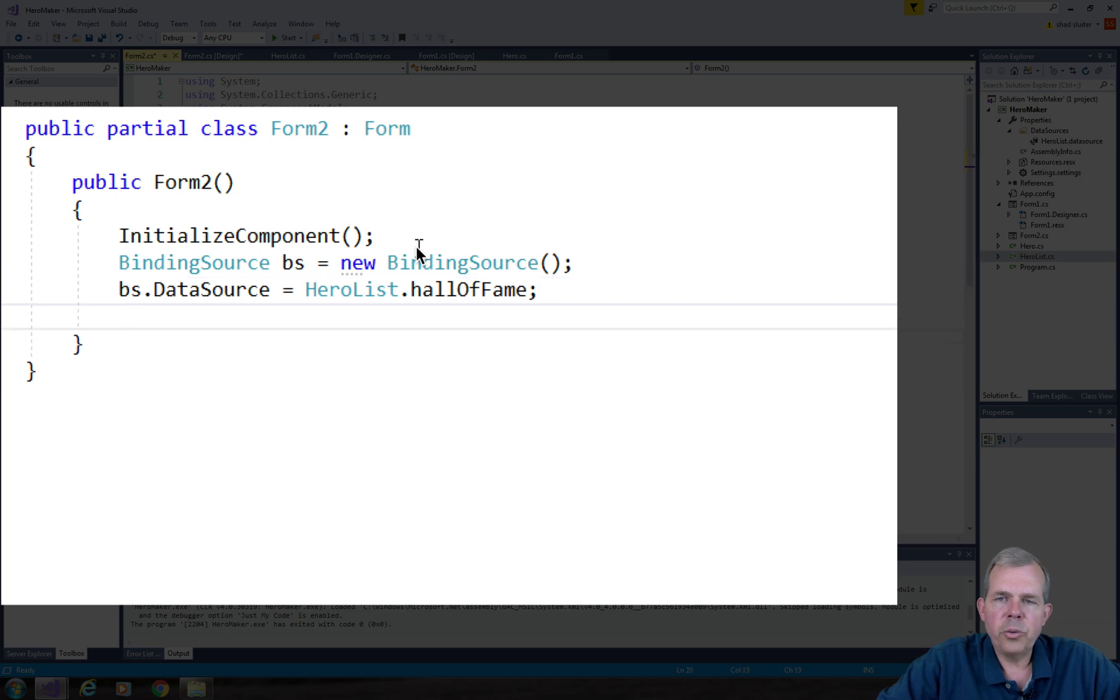
text(listbox)
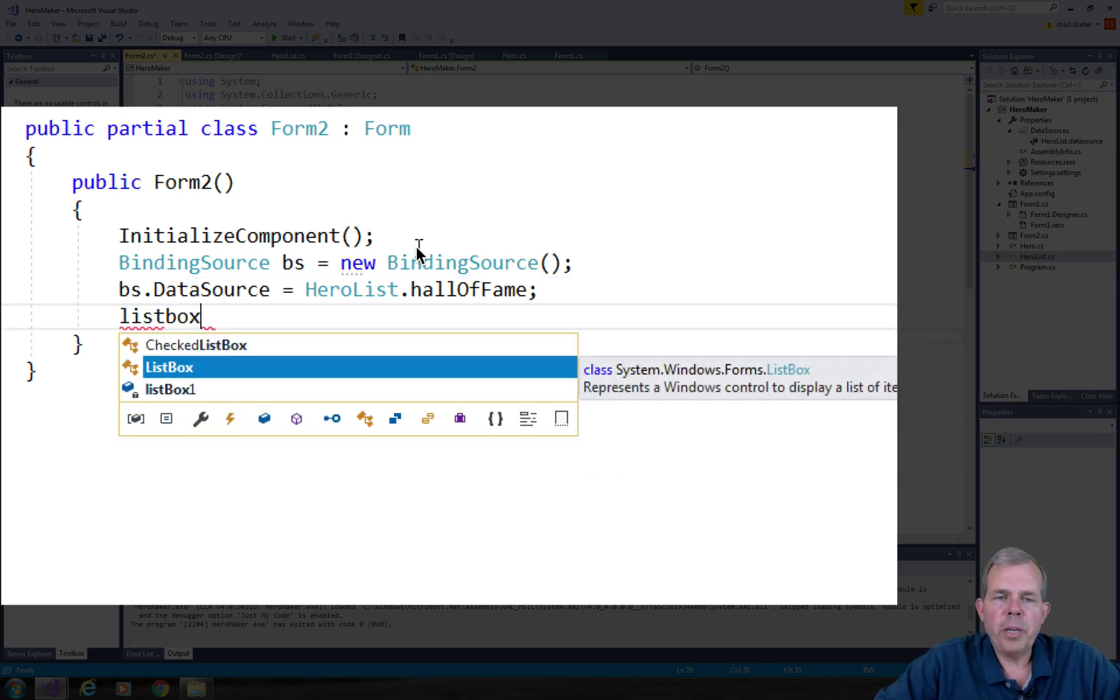
key(Down)
key(Tab)
text(.)
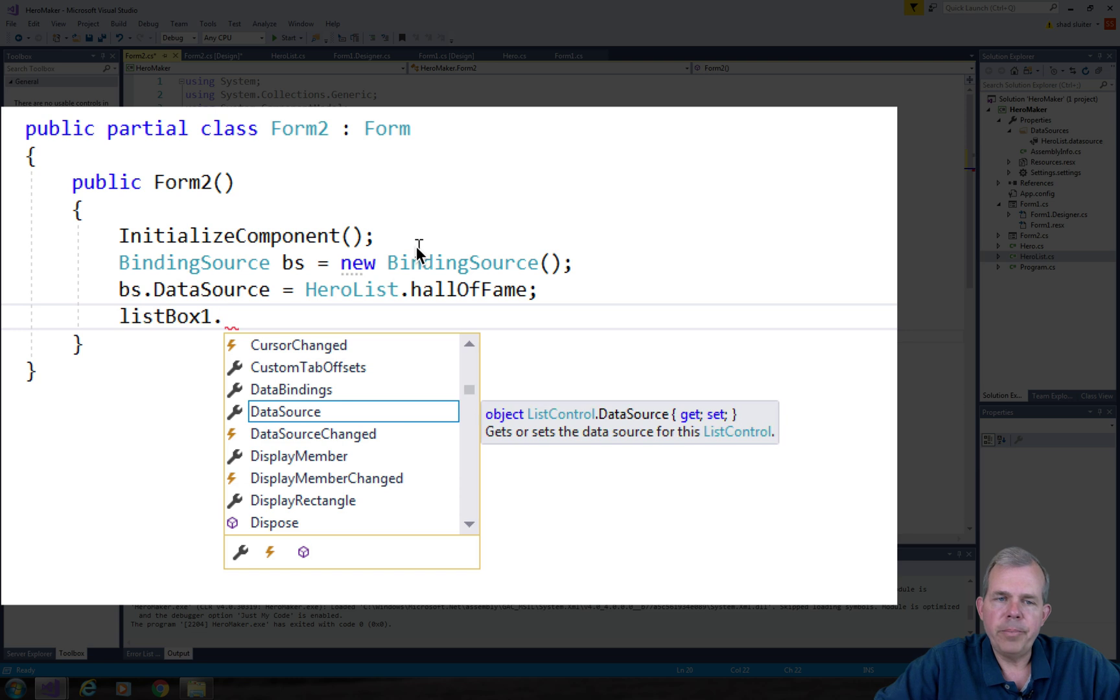
key(Tab)
text(= )
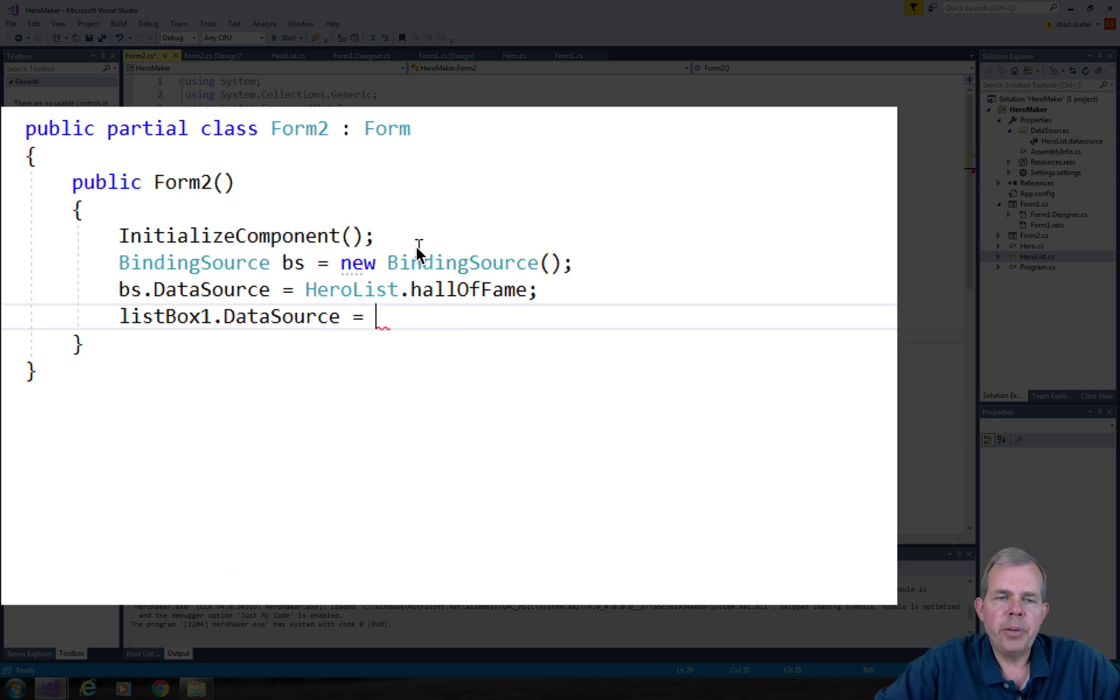
text(bs;)
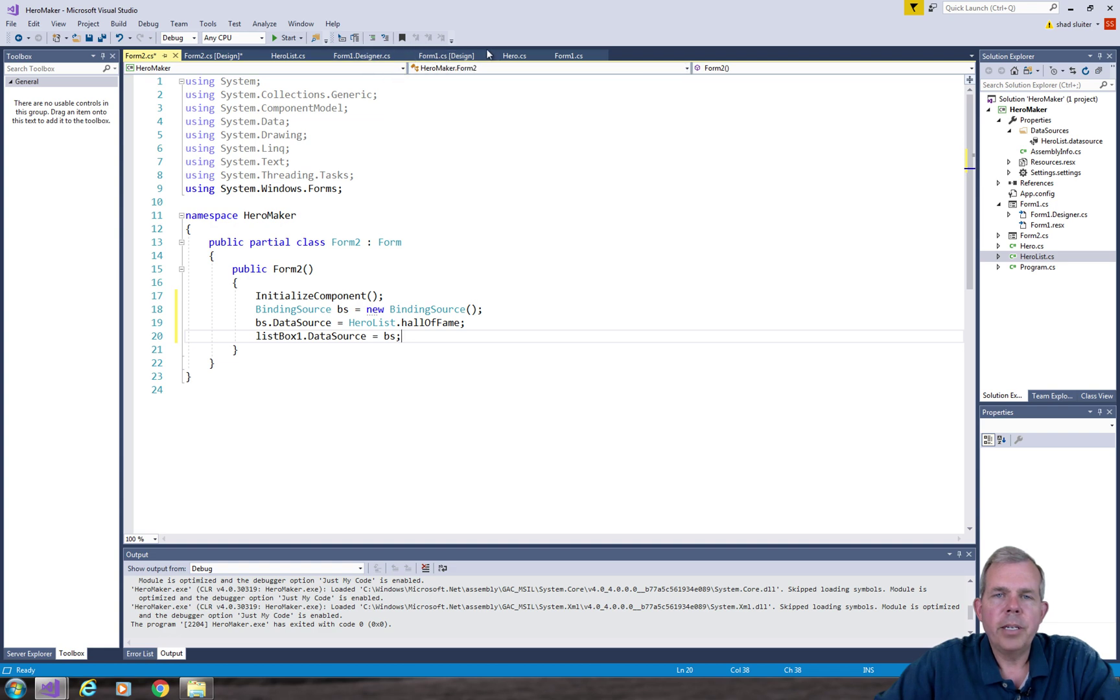
In Form1.cs, add 'Form2 f2 = new Form2();' and 'f2.Show();' after the MessageBox lines
click(567, 55)
text(Form)
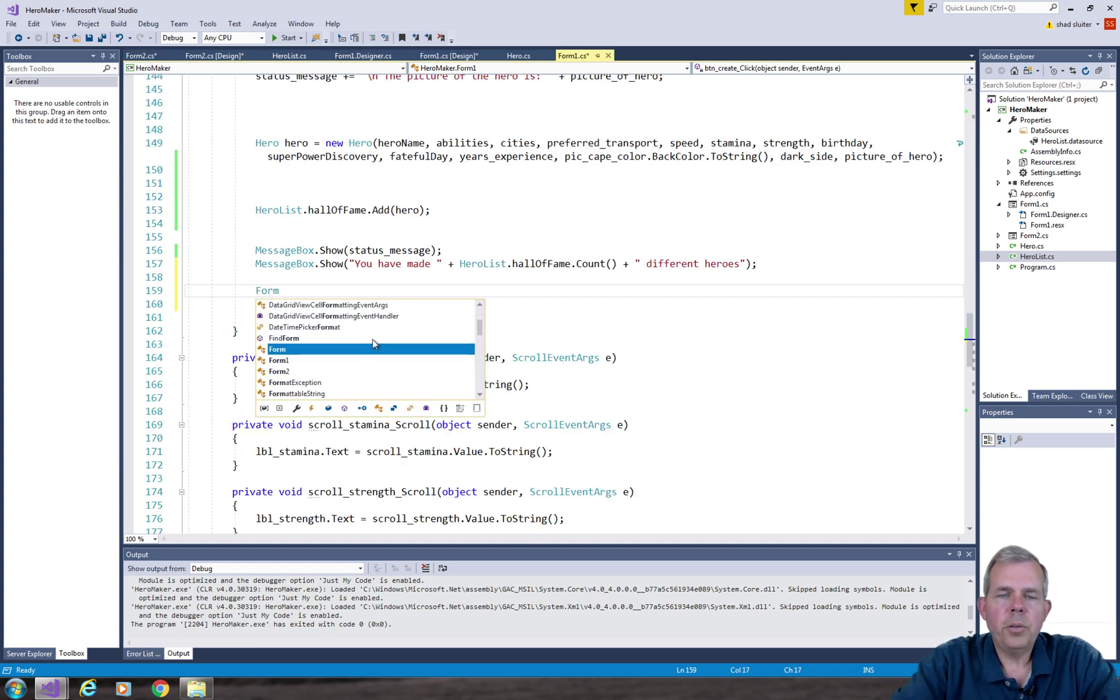
text(2)
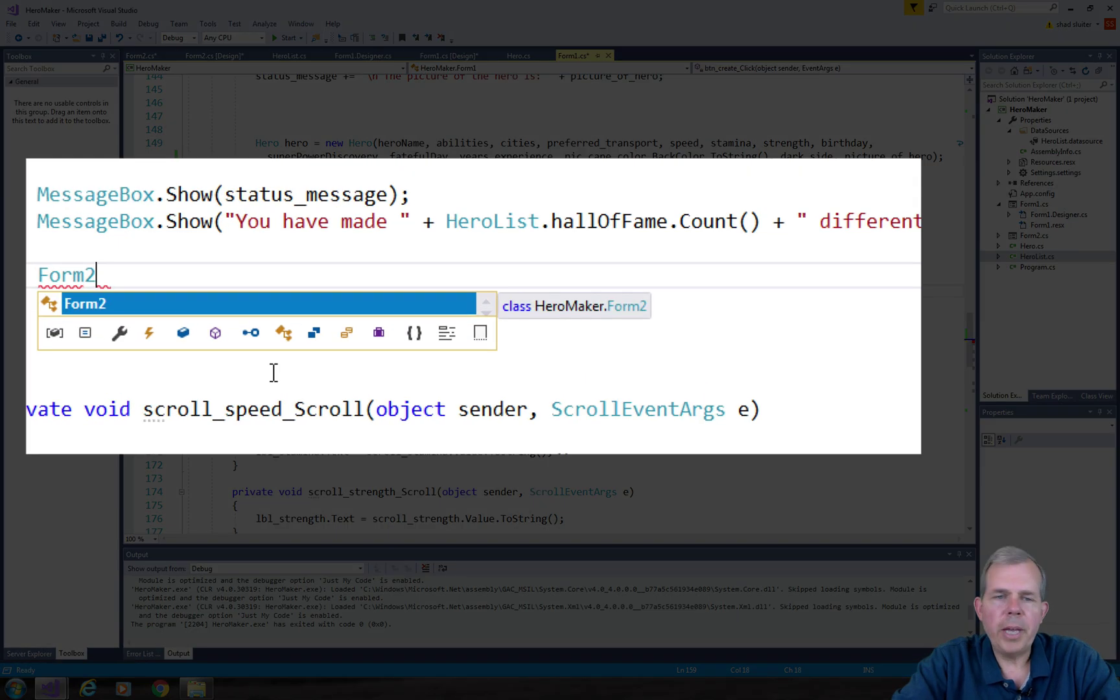
key(Escape)
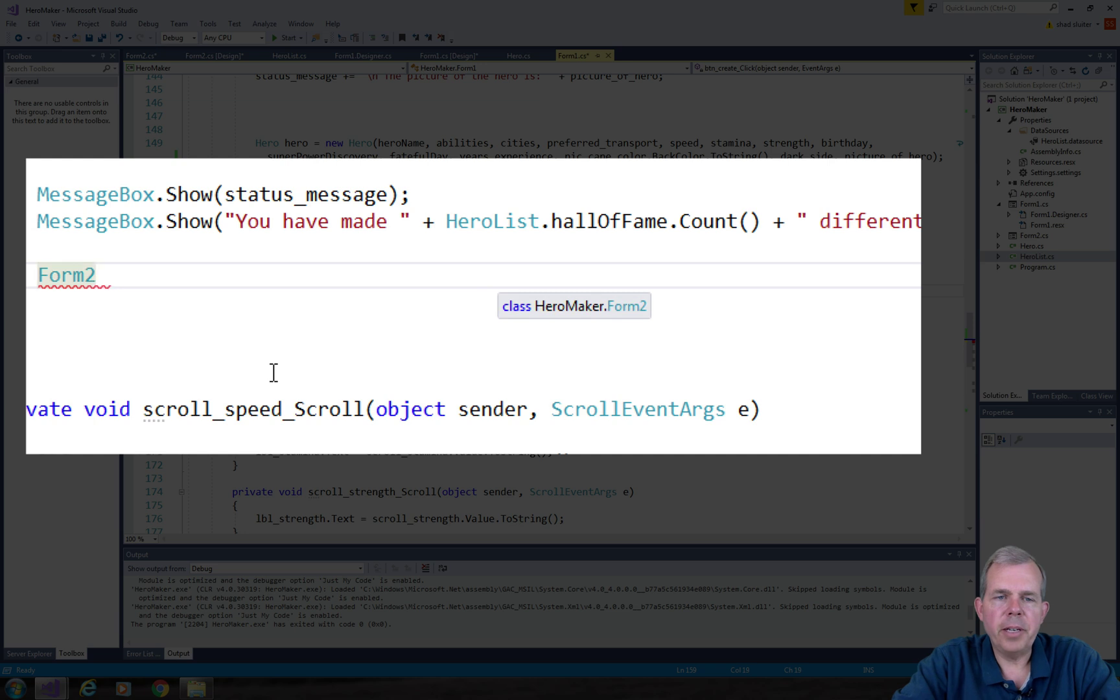
text(f2 = )
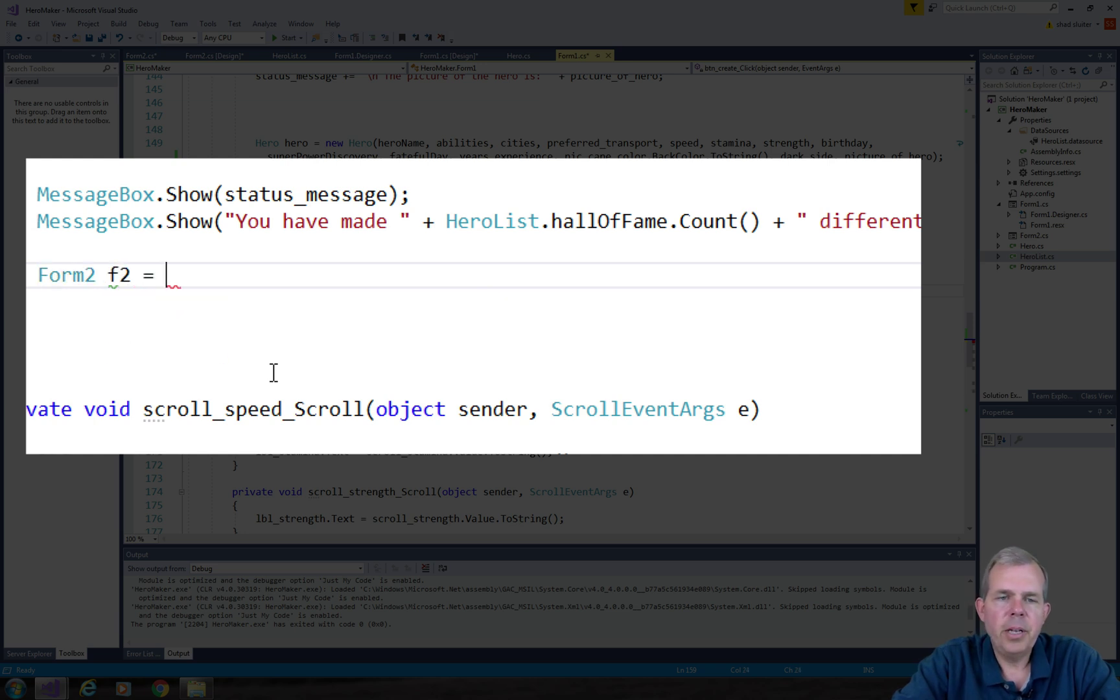
text(new Fomr2)
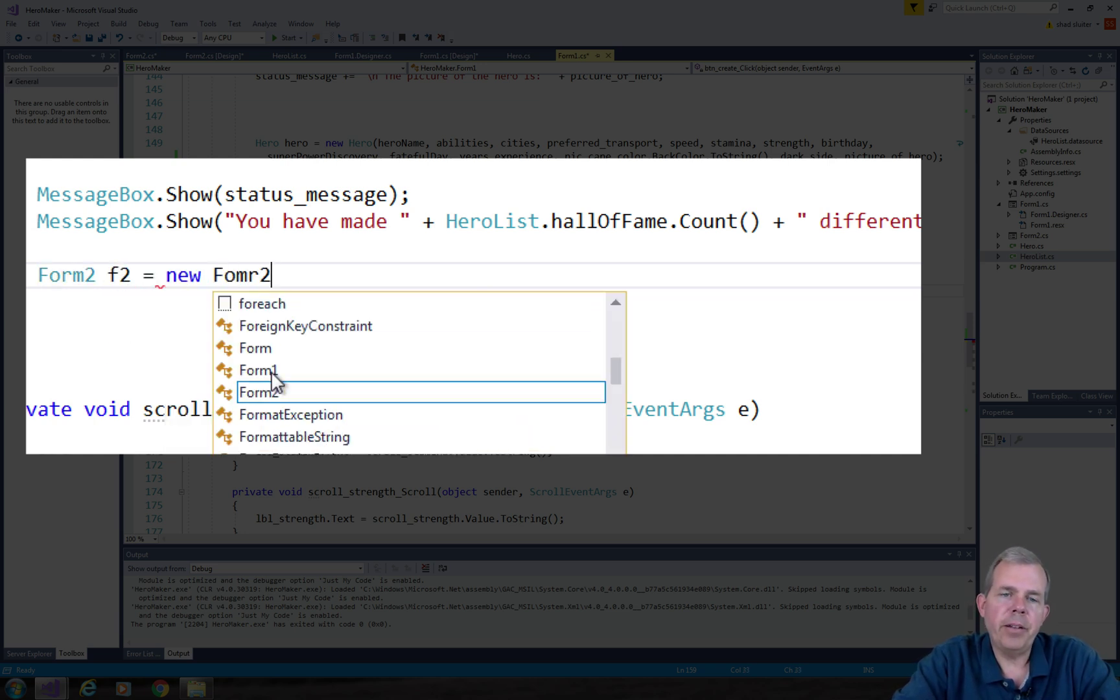
key(BackSpace)
key(BackSpace)
key(BackSpace)
text(rm)
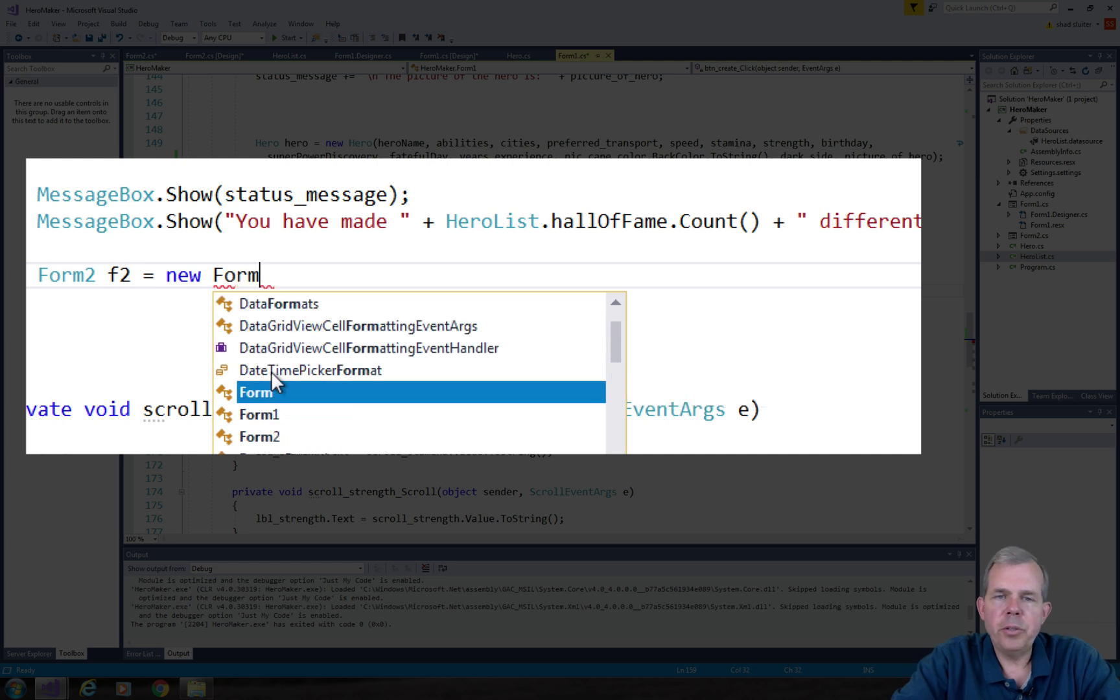
text(2())
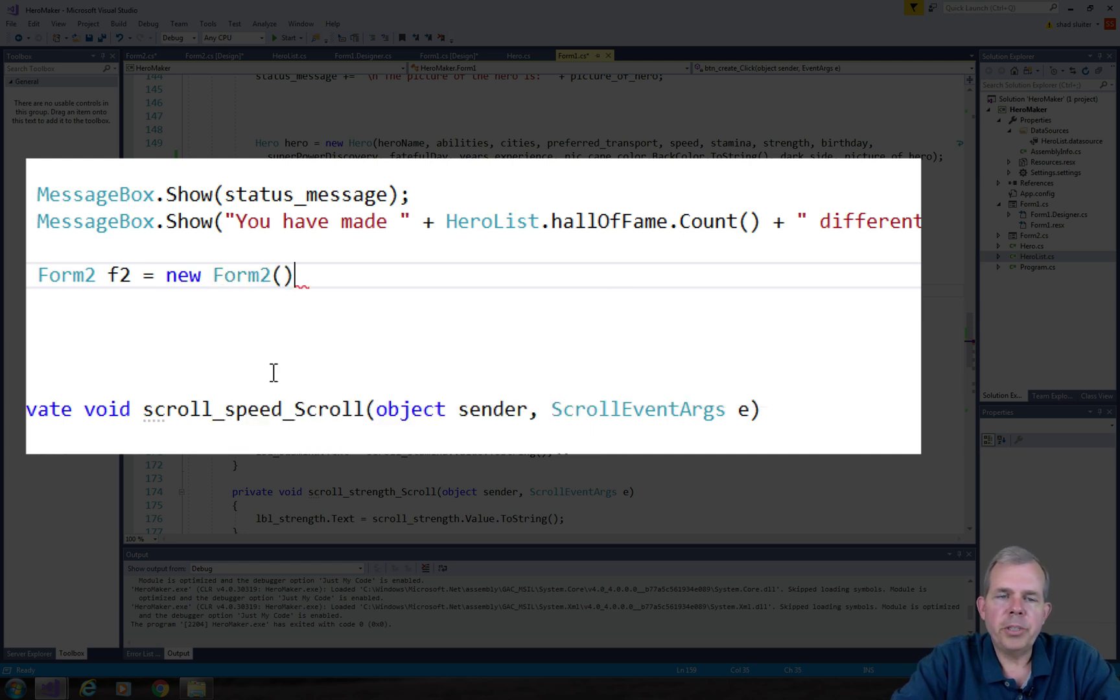
text(;)
key(Return)
text(f2.sh)
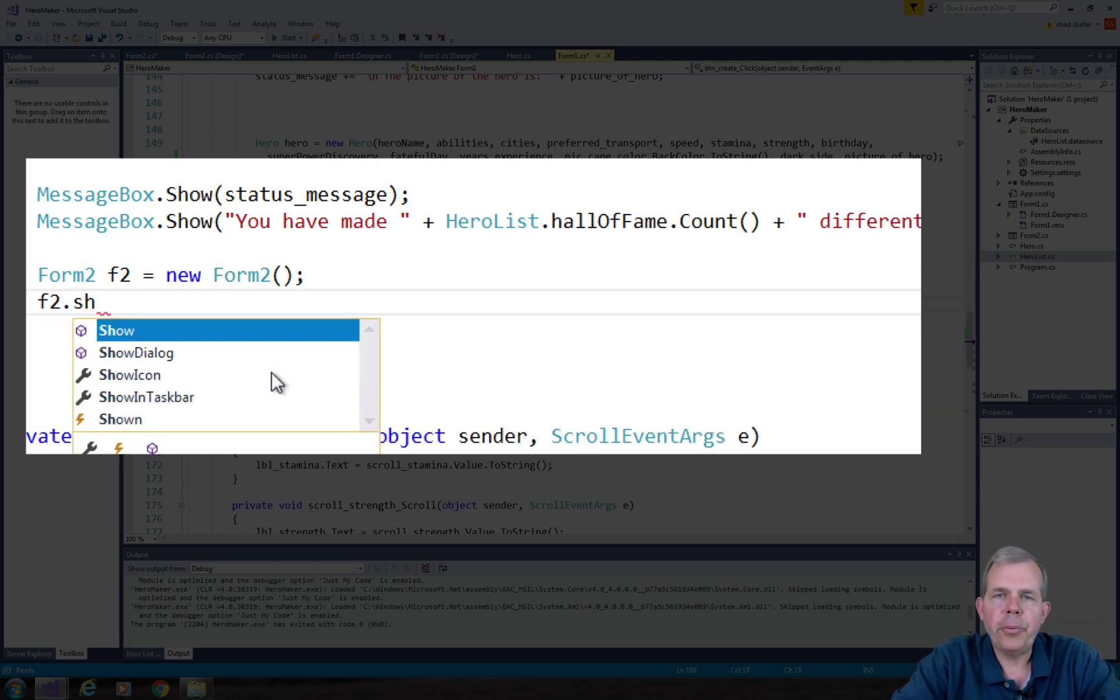
text(ow();)
key(Return)
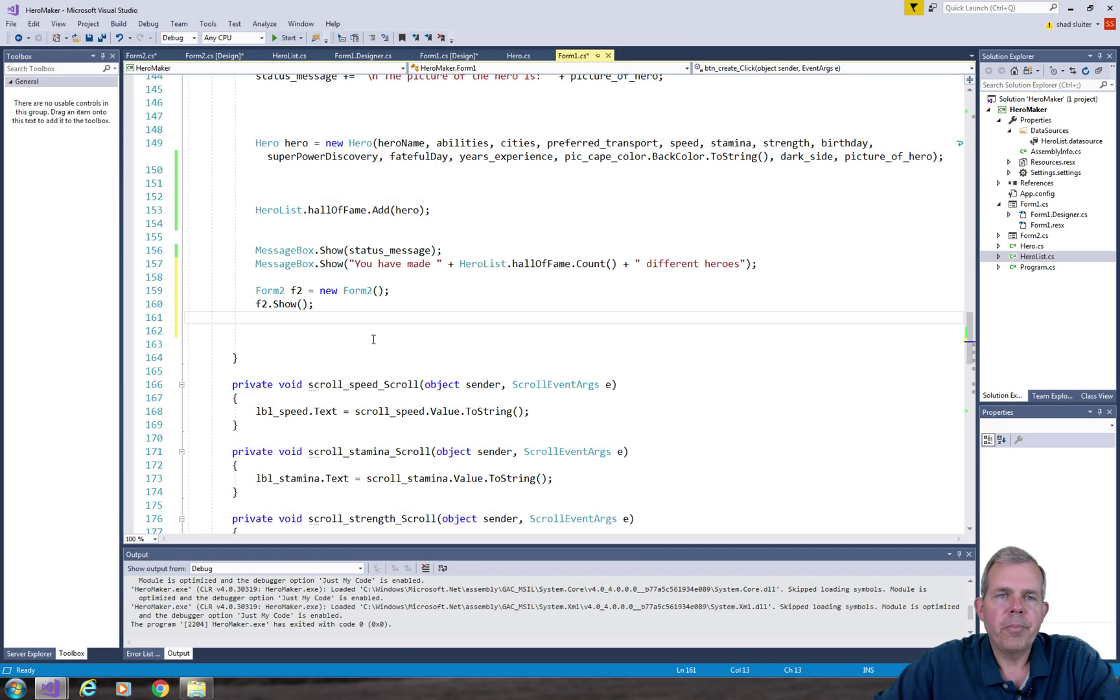
Run HeroMaker and create a hero with London and Tokyo offices and Teleport transport
click(279, 40)
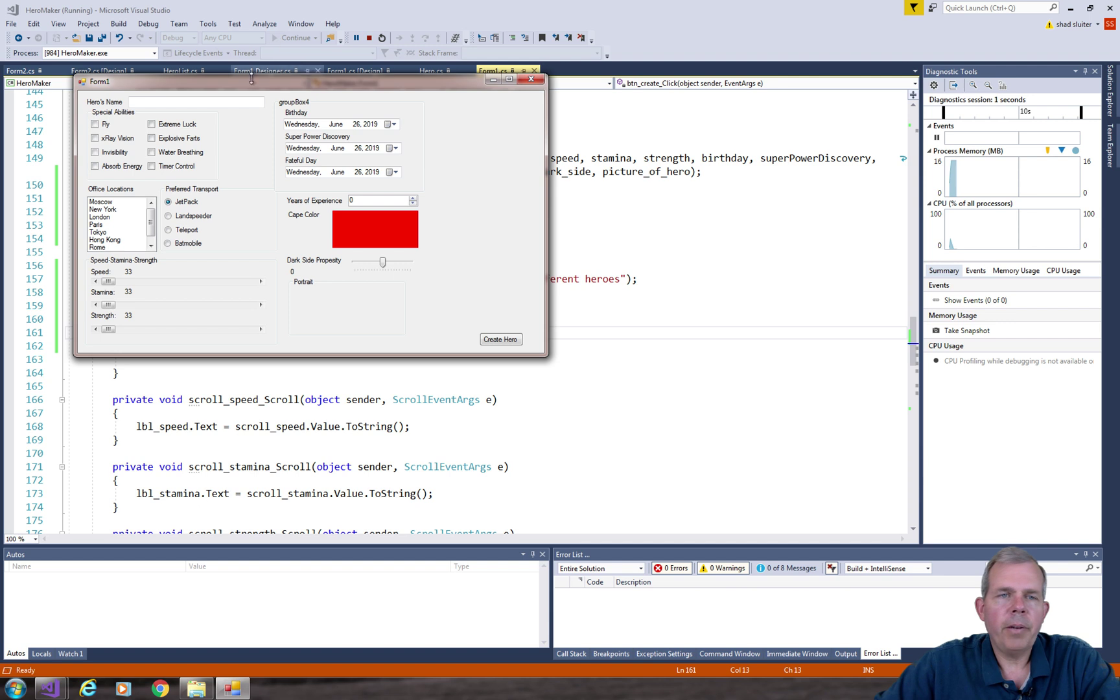
click(143, 99)
text(abc)
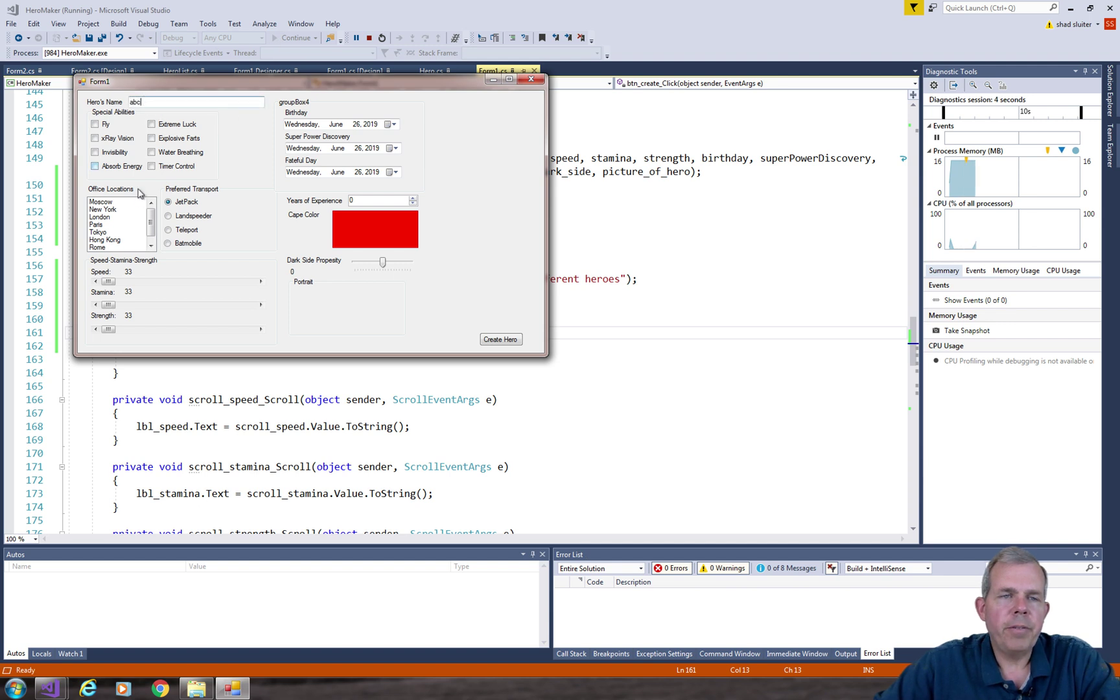
click(101, 216)
click(186, 229)
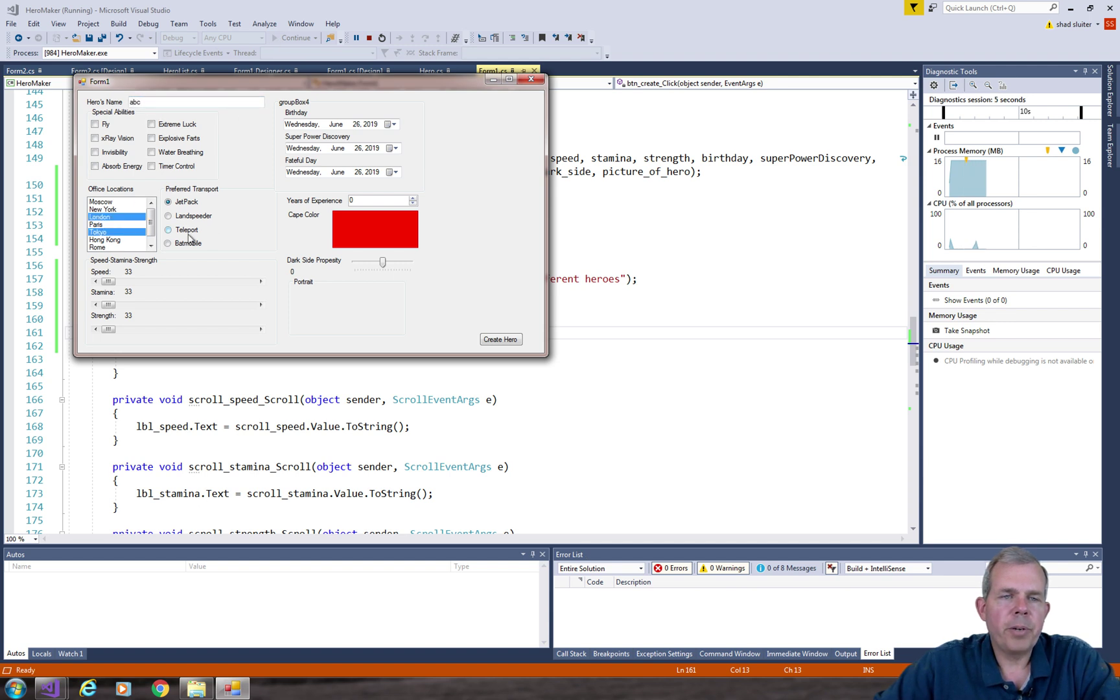
click(495, 340)
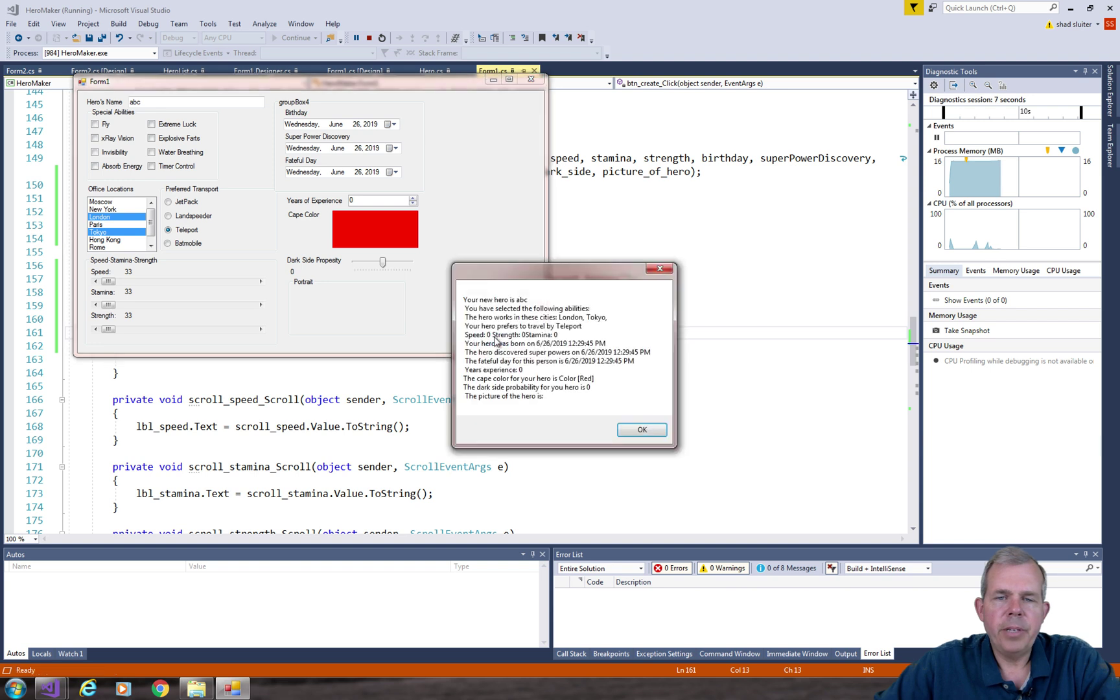
click(642, 430)
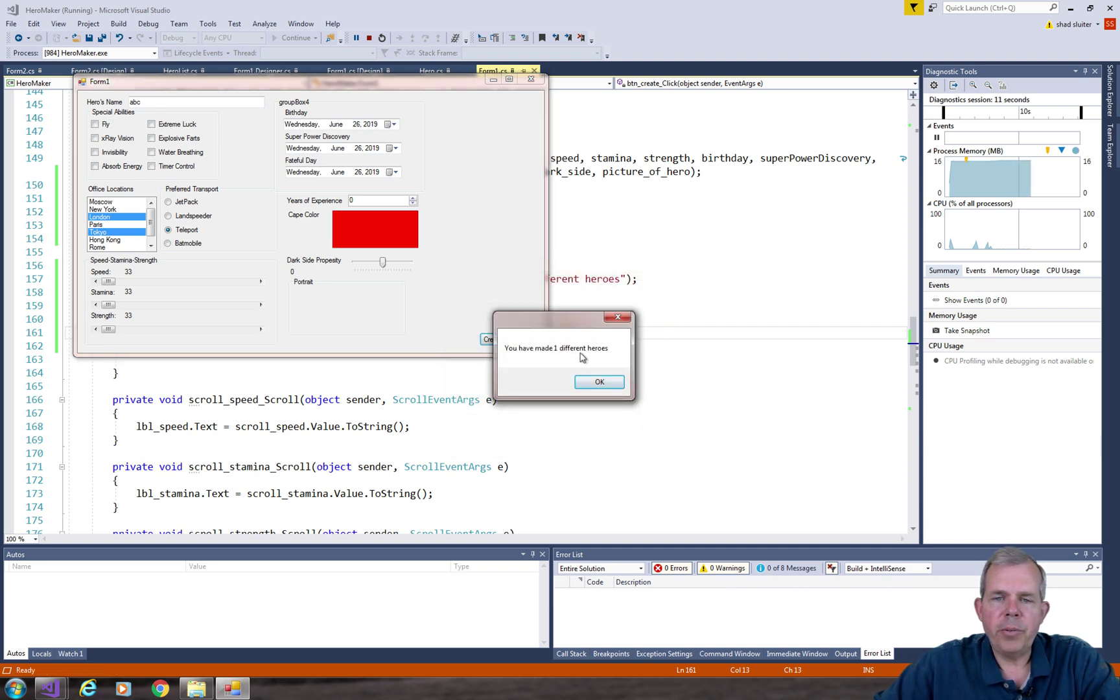
click(599, 381)
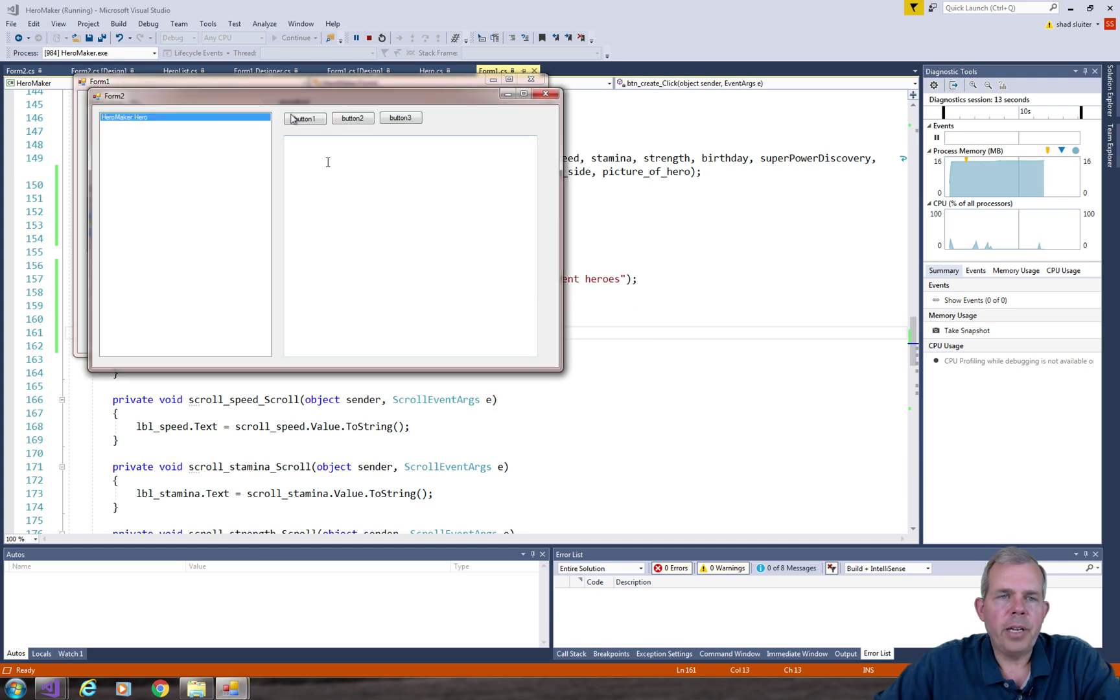
Check that Form2 lists the hero as HeroMaker.Hero, then stop the app and return to Form2.cs
drag(261, 92, 498, 183)
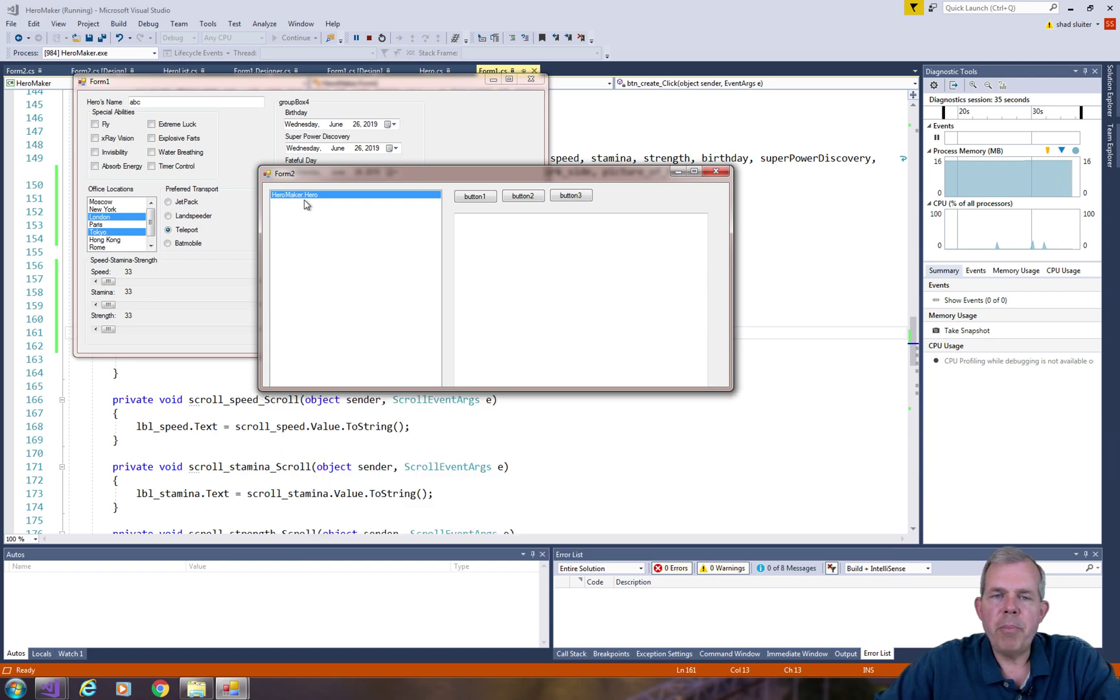
click(716, 170)
click(140, 55)
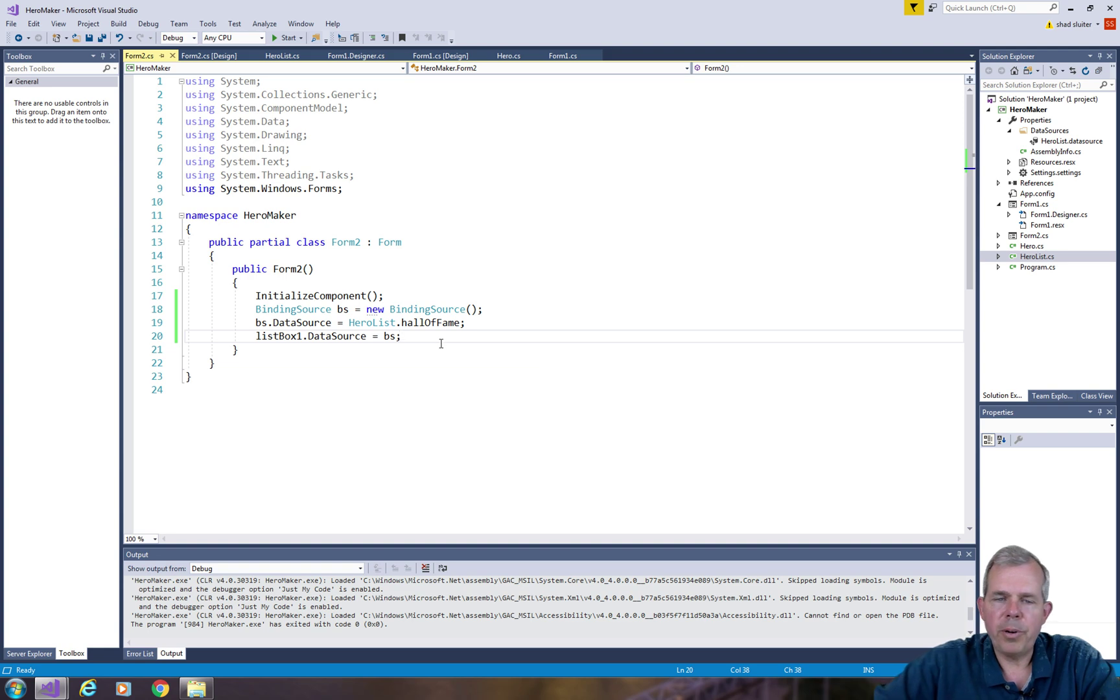
Add 'listBox1.DisplayMember = "Name";' below the DataSource line, then start debugging with F5
key(Return)
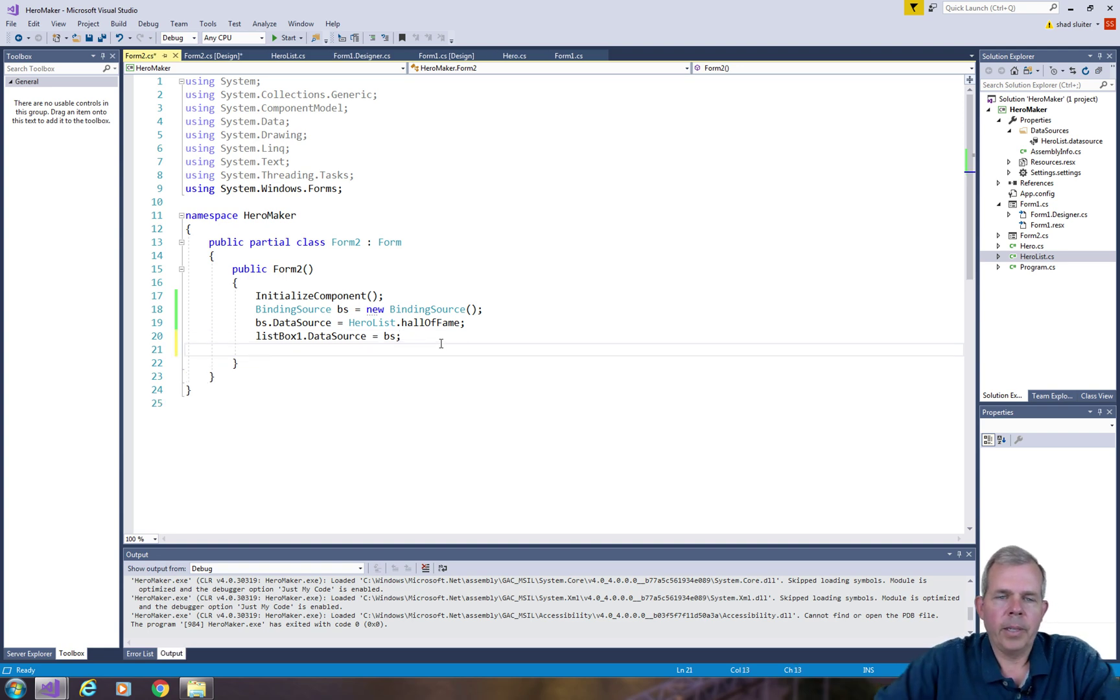
text(list)
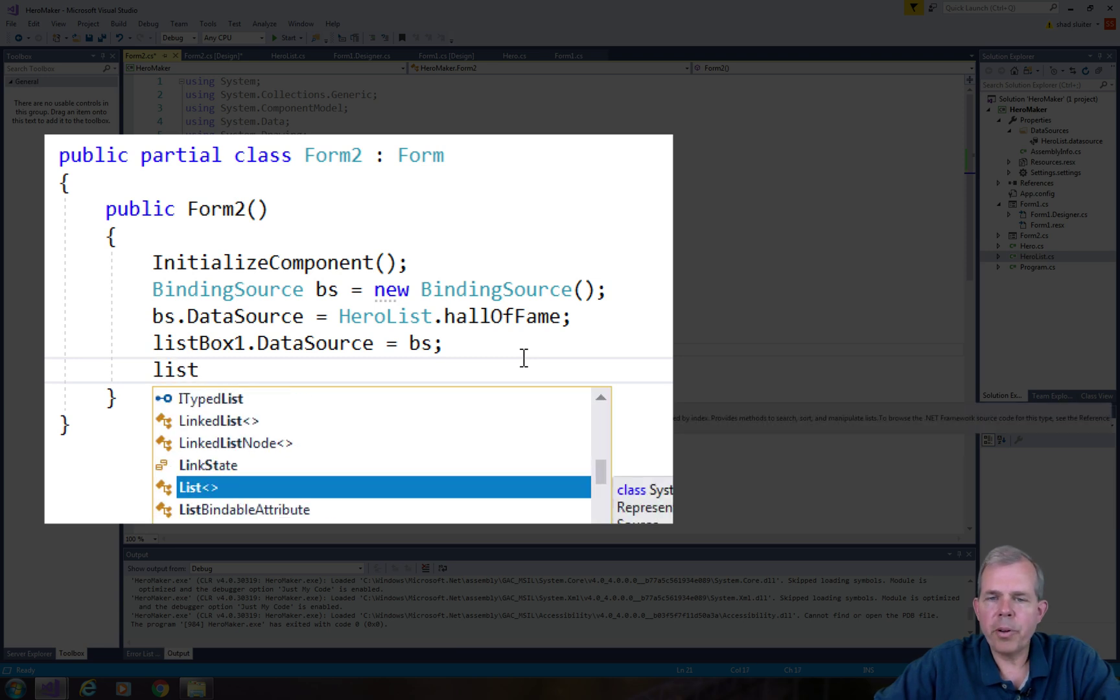
text(bo)
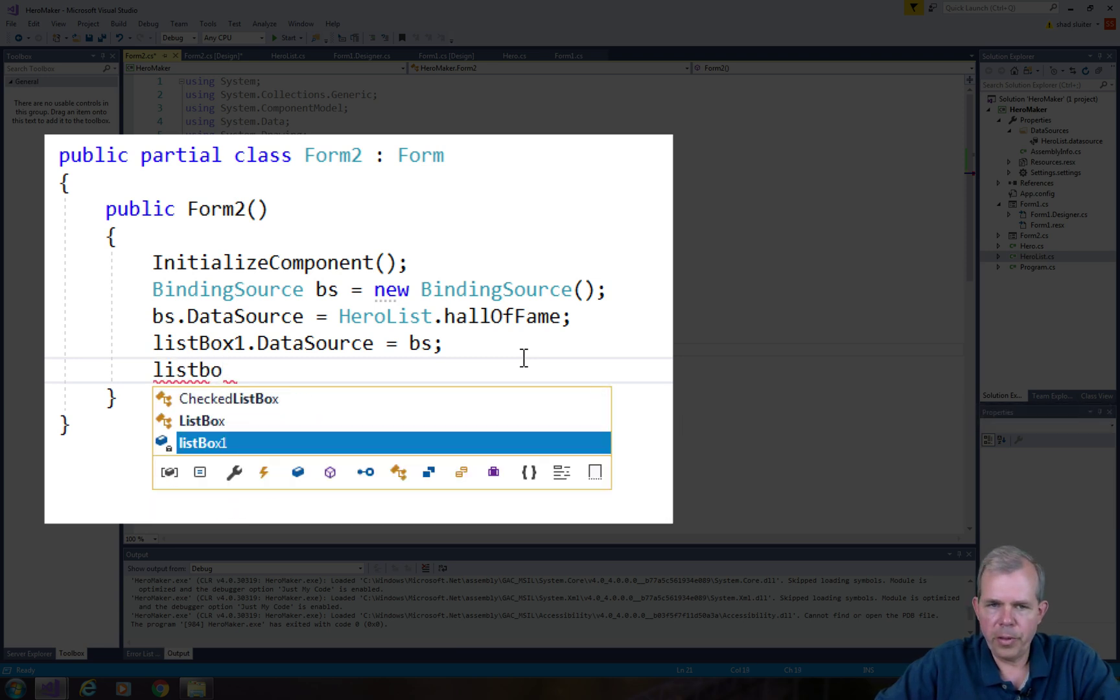
text(.disp)
key(Tab)
text(= )
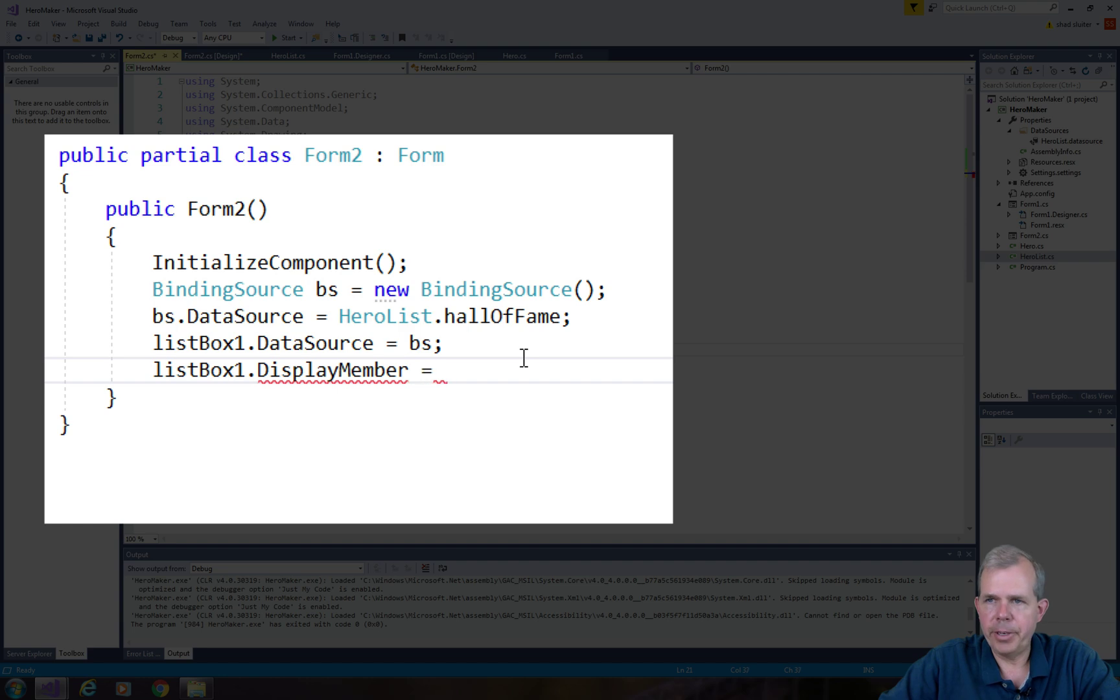
text("Name")
text(;)
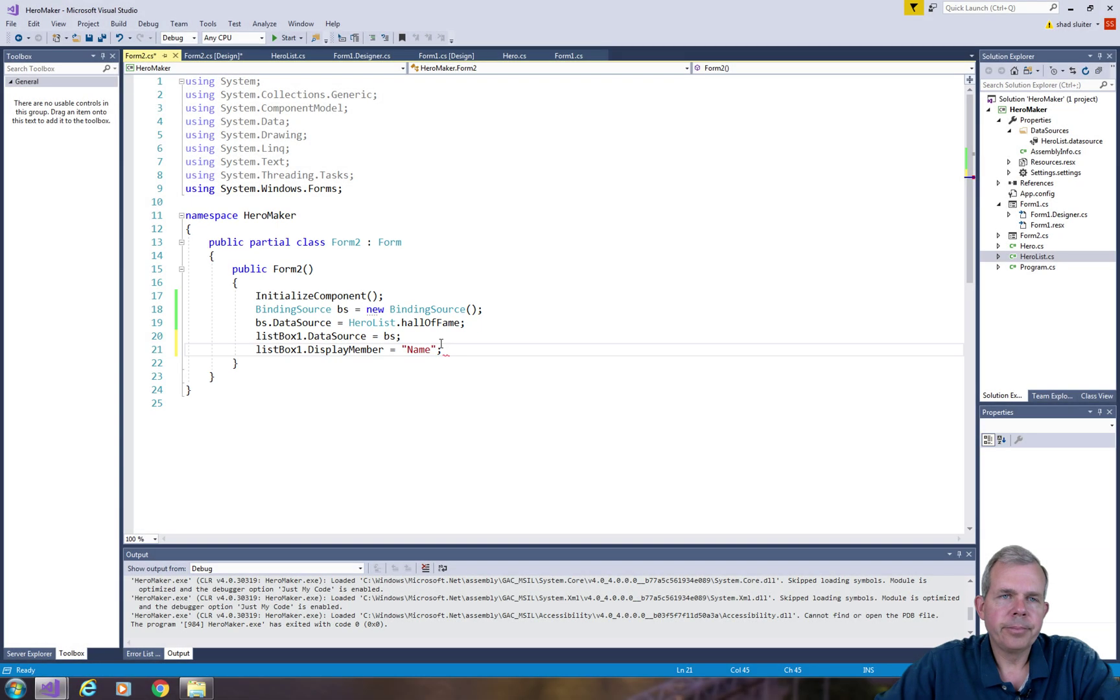
key(F5)
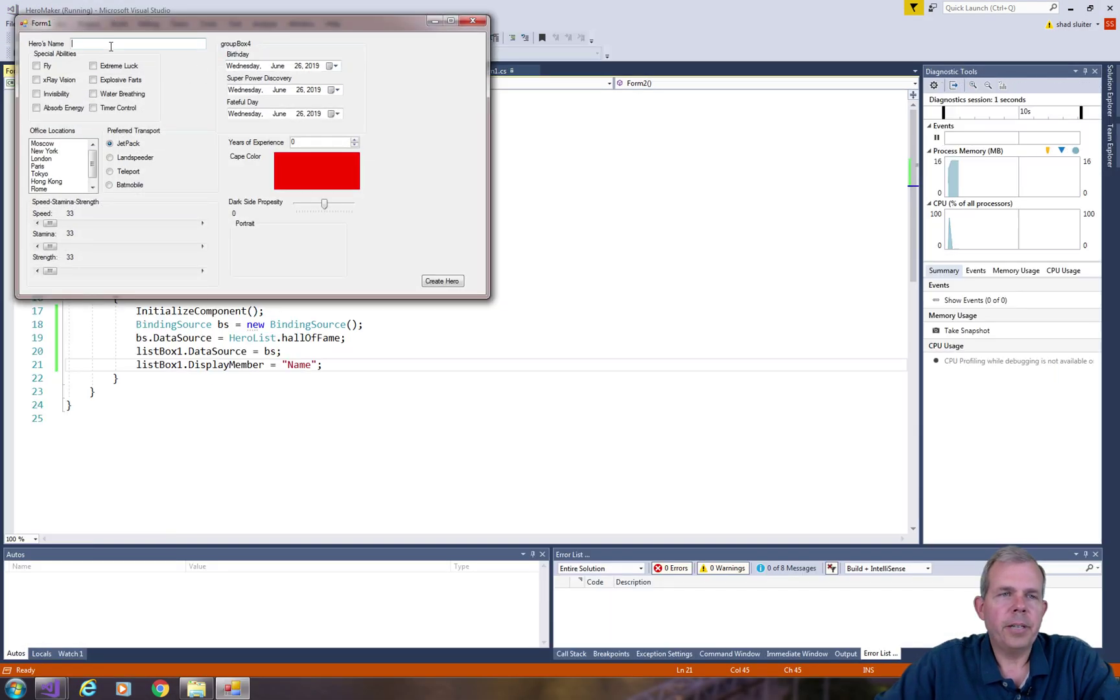
text(Superm)
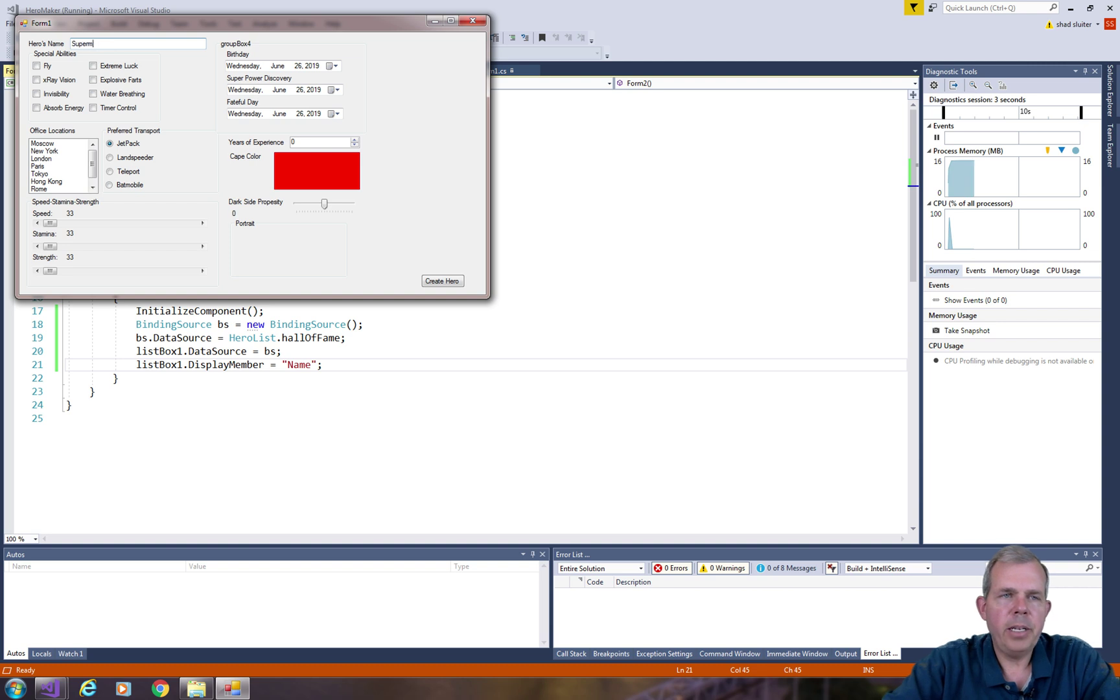
text(an)
Create the hero Superman, check Form2's list, then close Form2
click(438, 283)
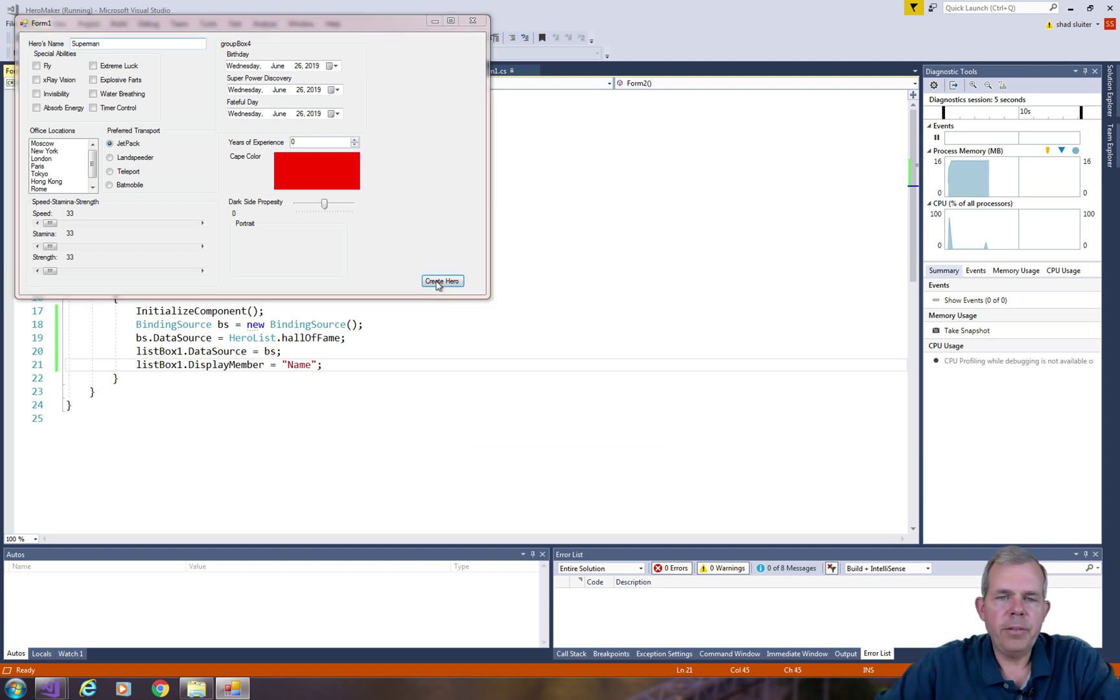
click(627, 427)
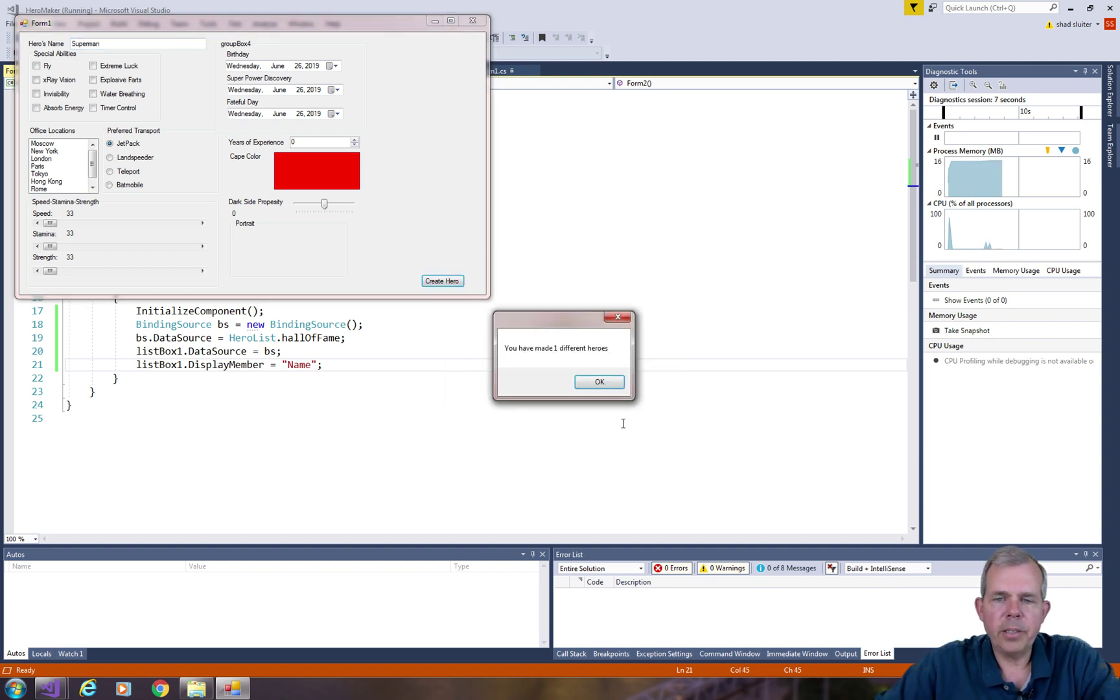
click(600, 383)
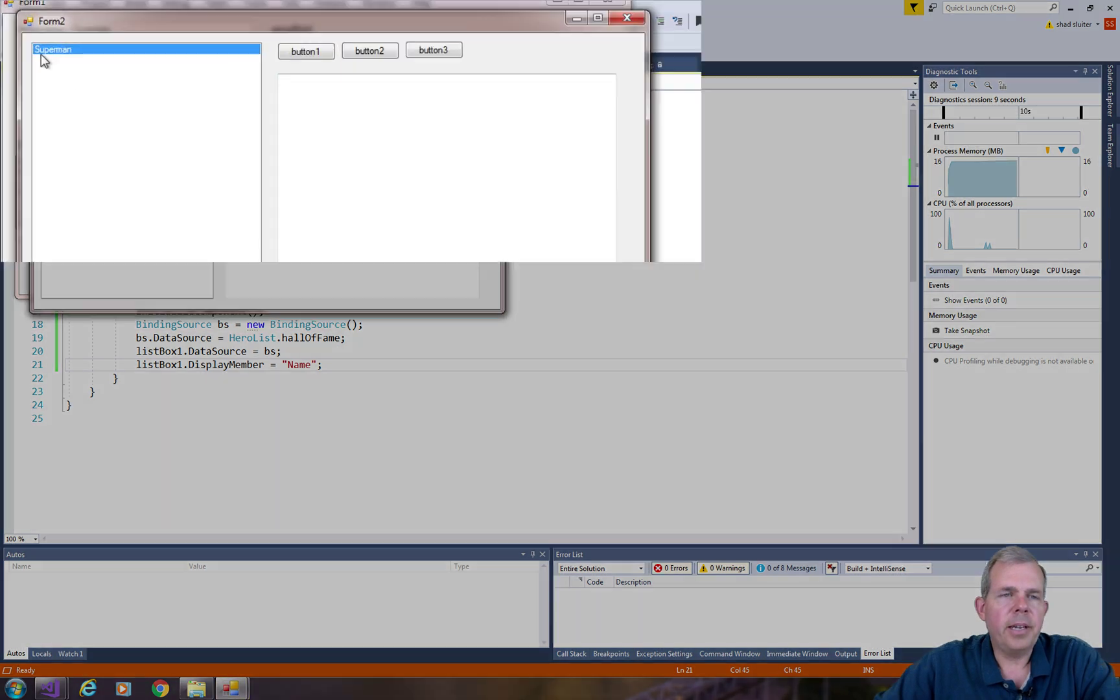
drag(133, 35, 424, 166)
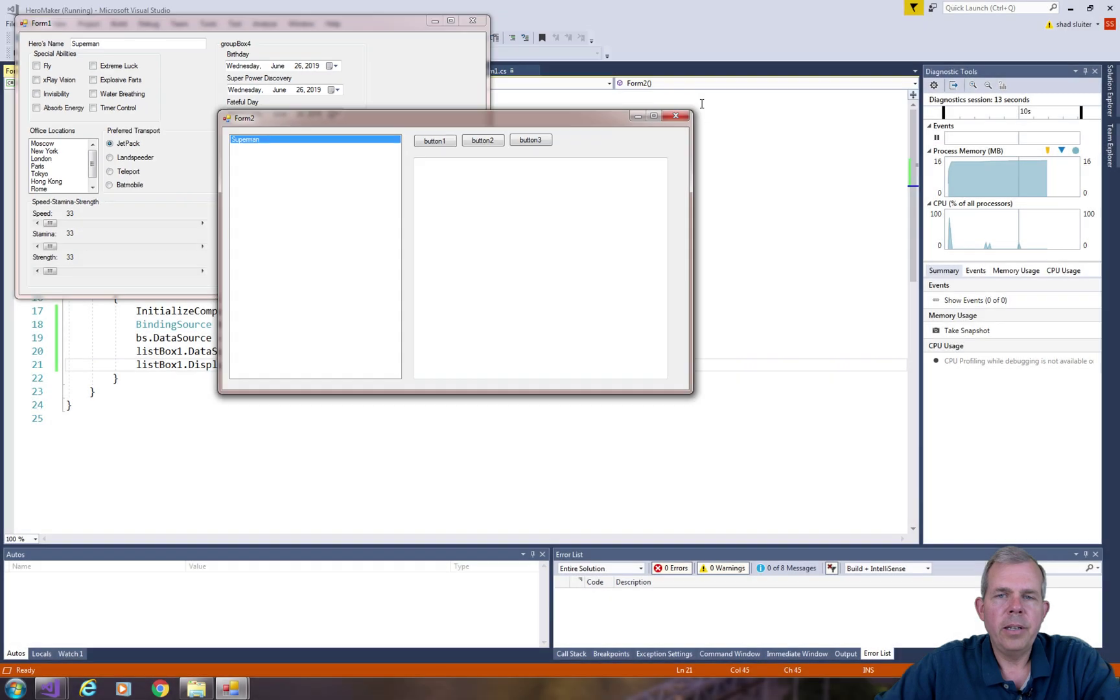
click(679, 117)
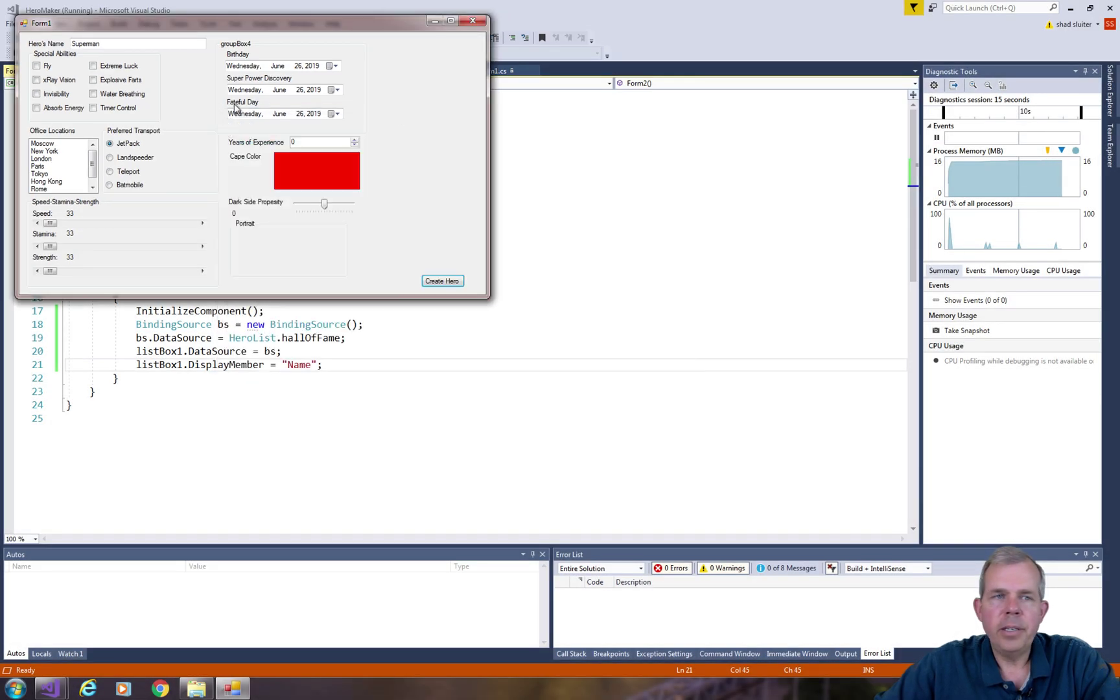
Create the hero Xman and select Xman and Superman in Form2's list
drag(114, 43, 67, 43)
text(Xman)
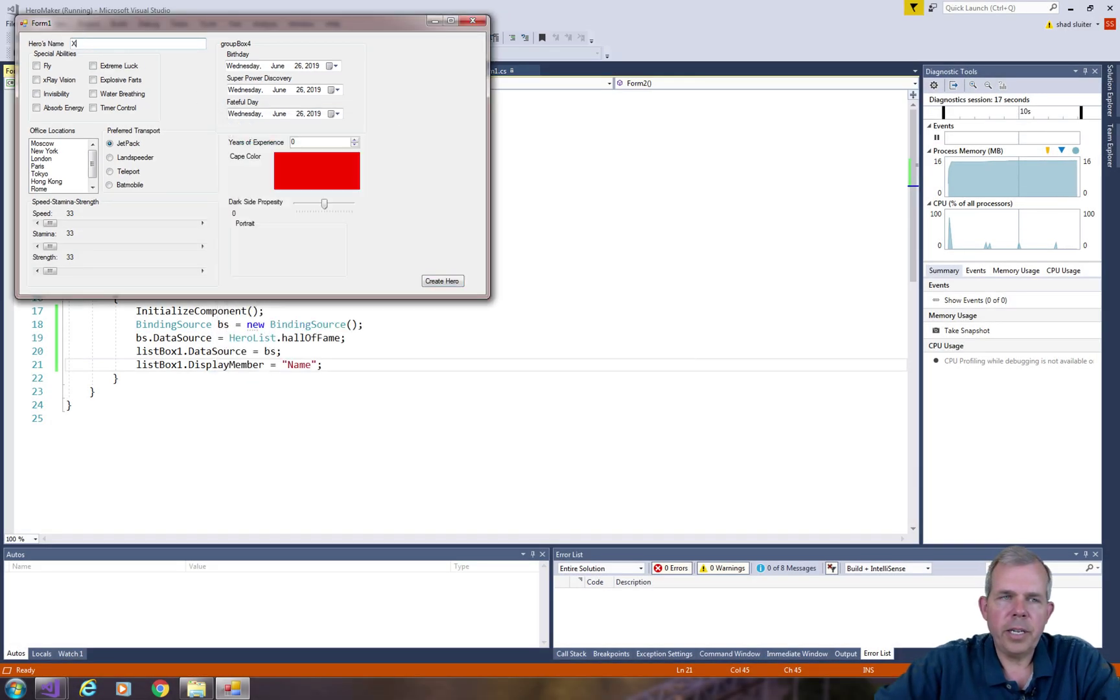
click(424, 280)
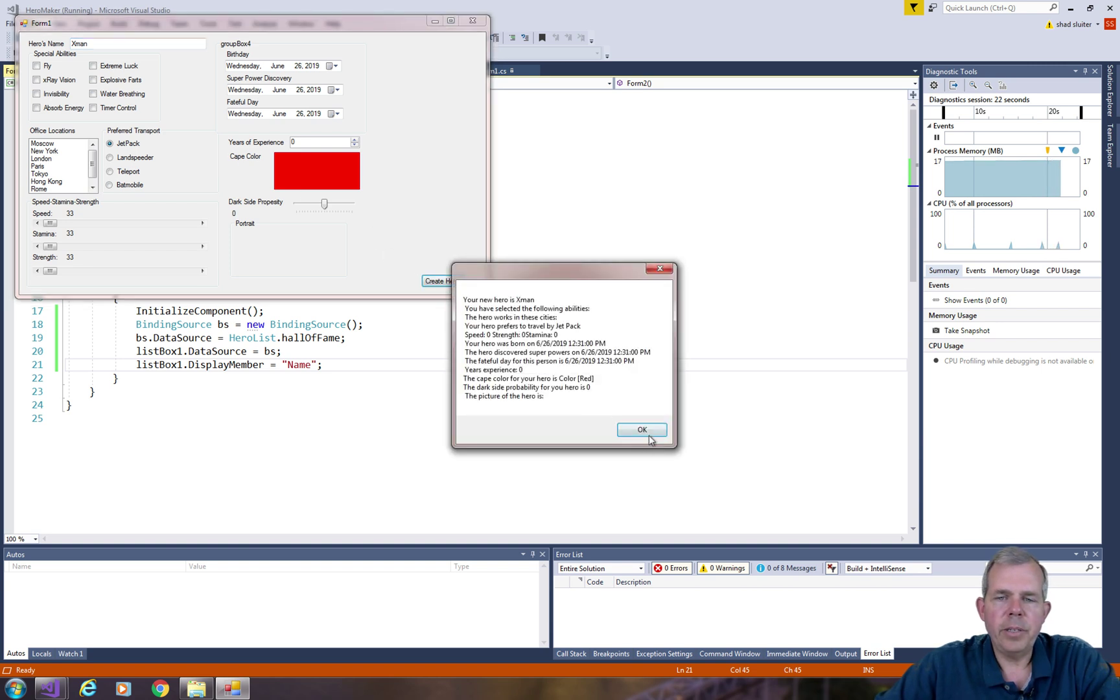
click(641, 430)
click(600, 382)
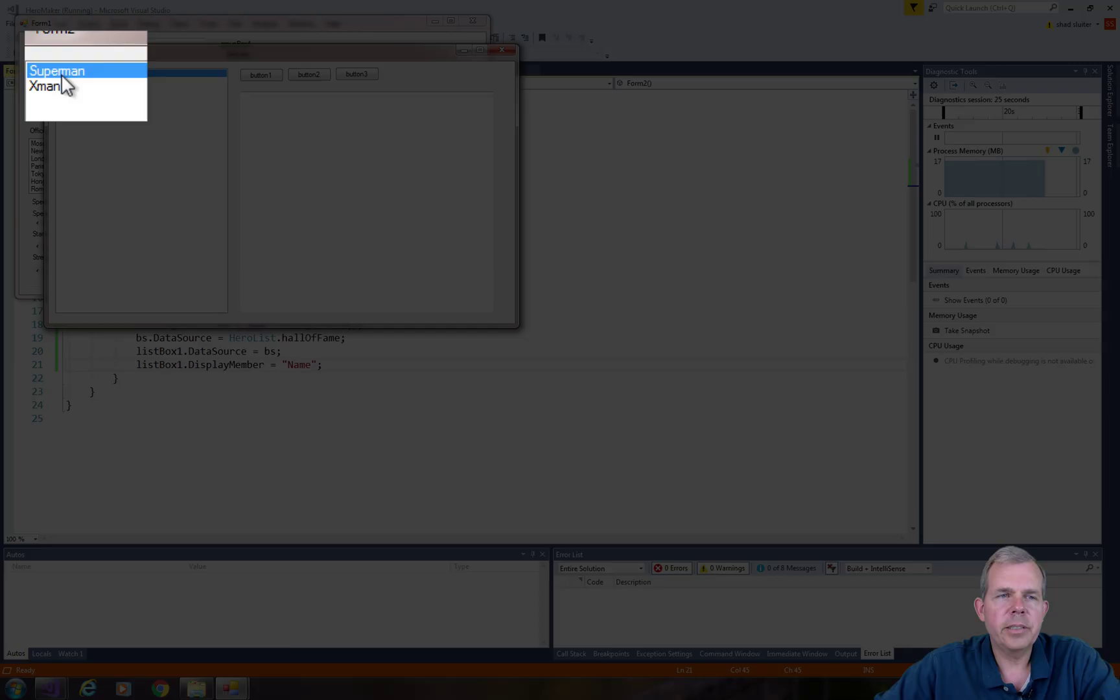
click(62, 85)
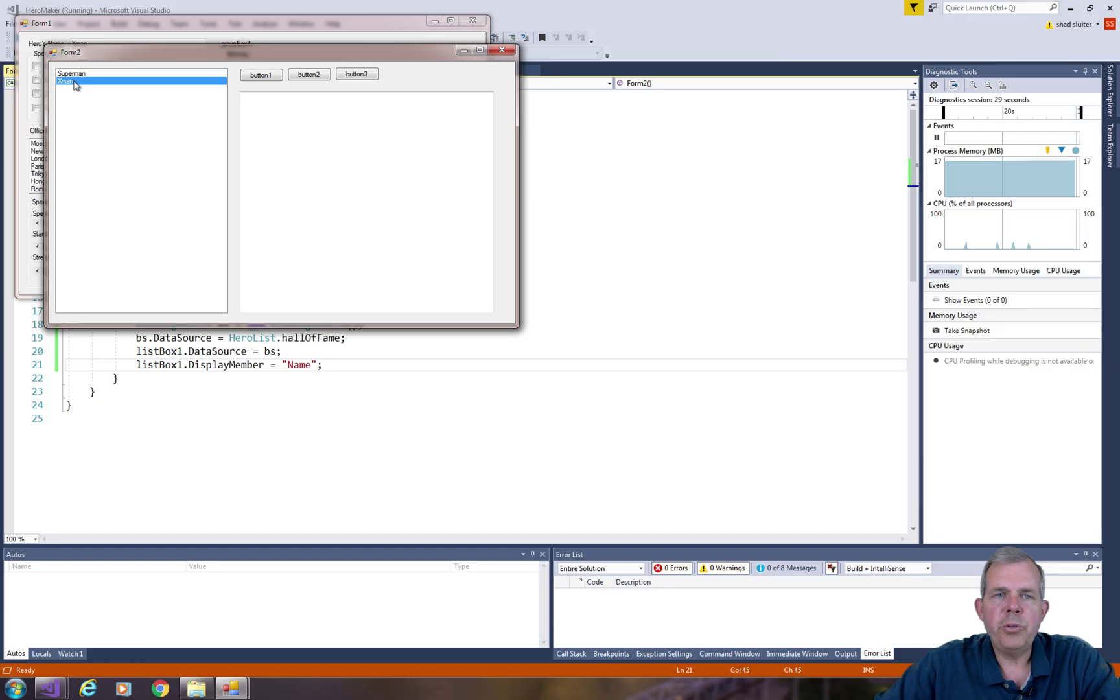
click(72, 76)
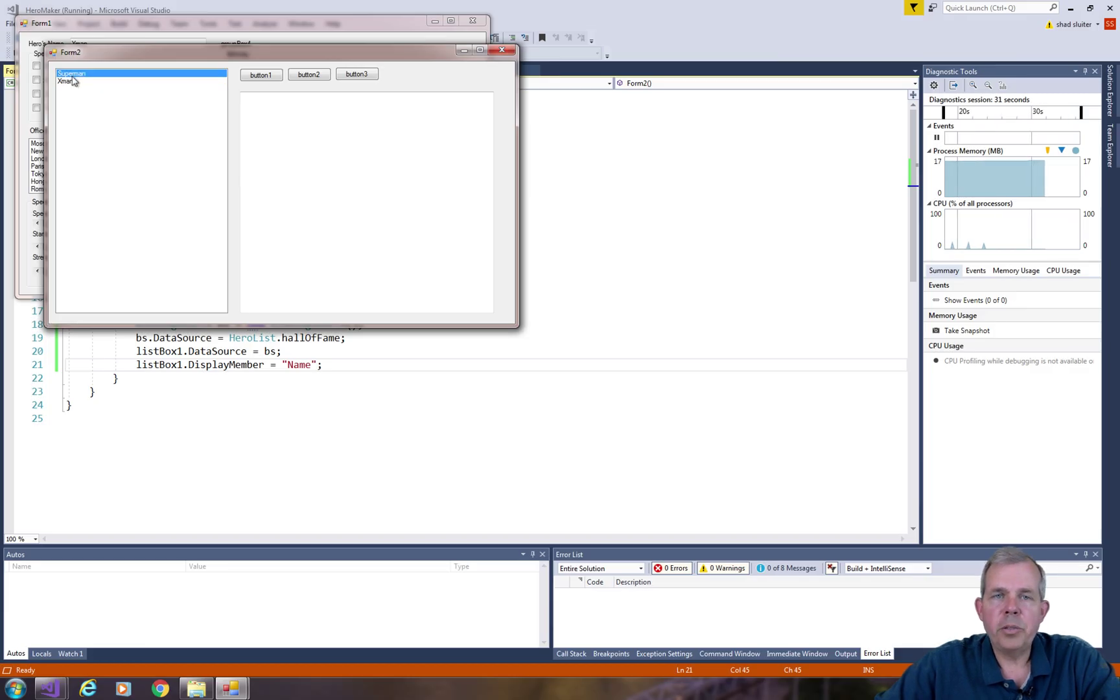